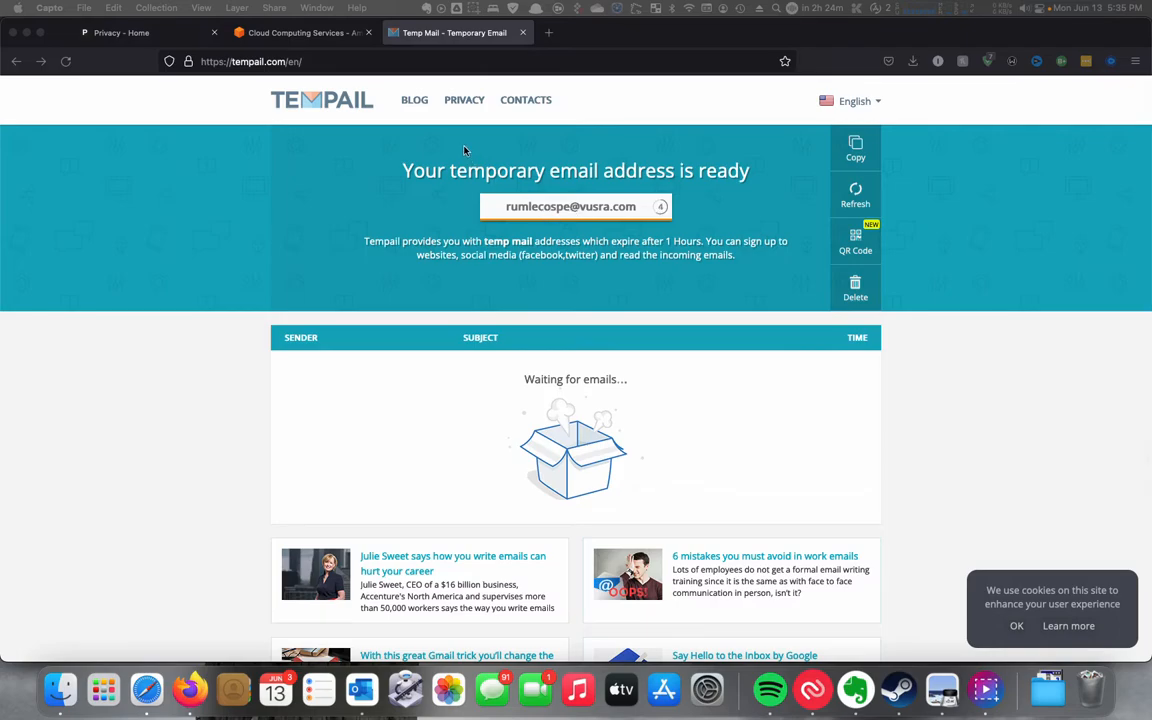
# Step: Leave the ready Tempail address and switch to the AWS homepage tab
pyautogui.click(313, 34)
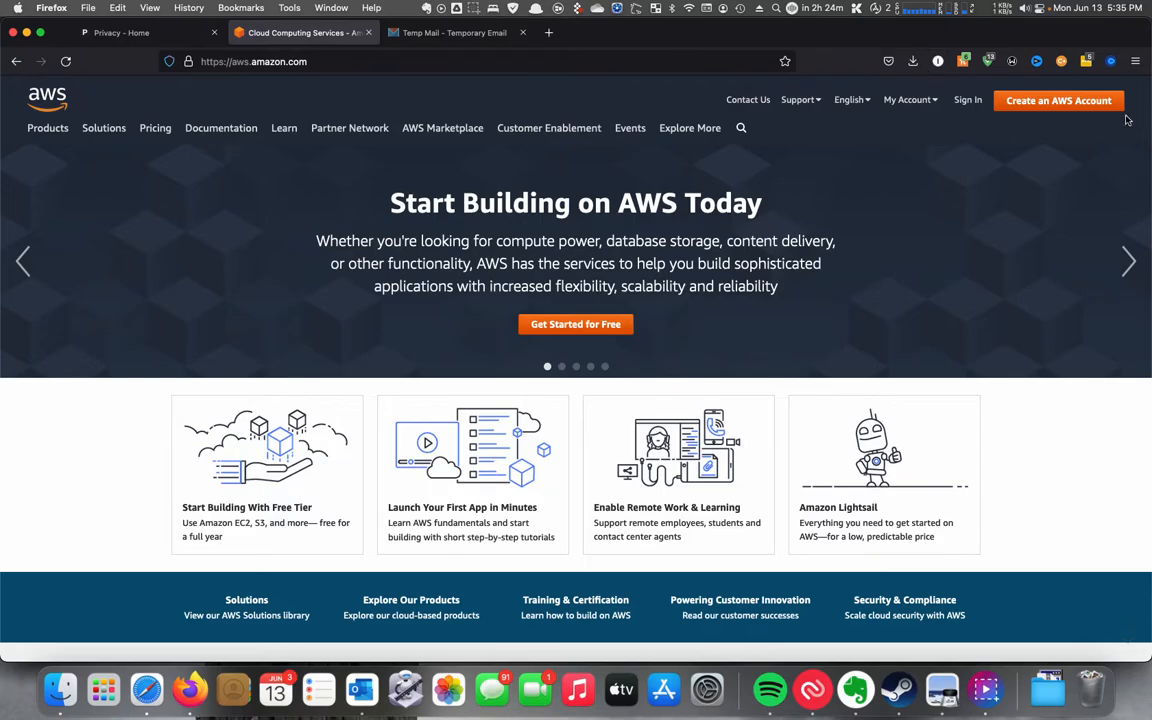
# Step: Start a new AWS account and paste the copied Tempail address into Root user email
pyautogui.scroll(-1, 1058, 104)
pyautogui.click(1058, 103)
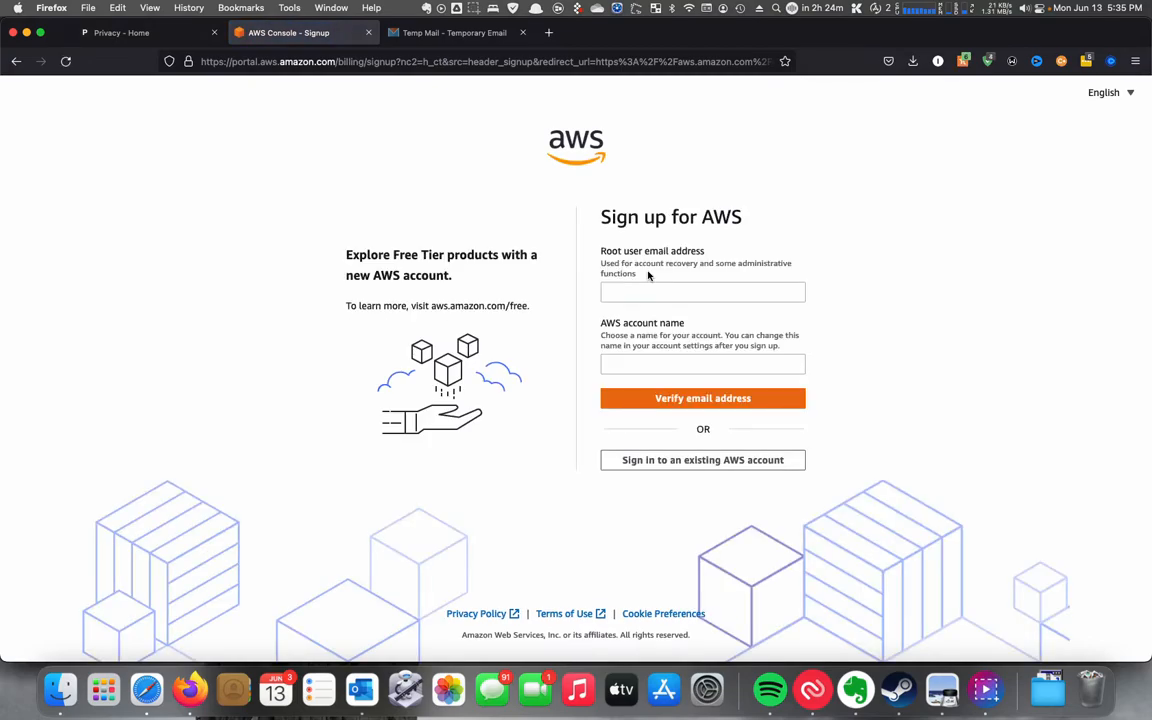
pyautogui.click(455, 32)
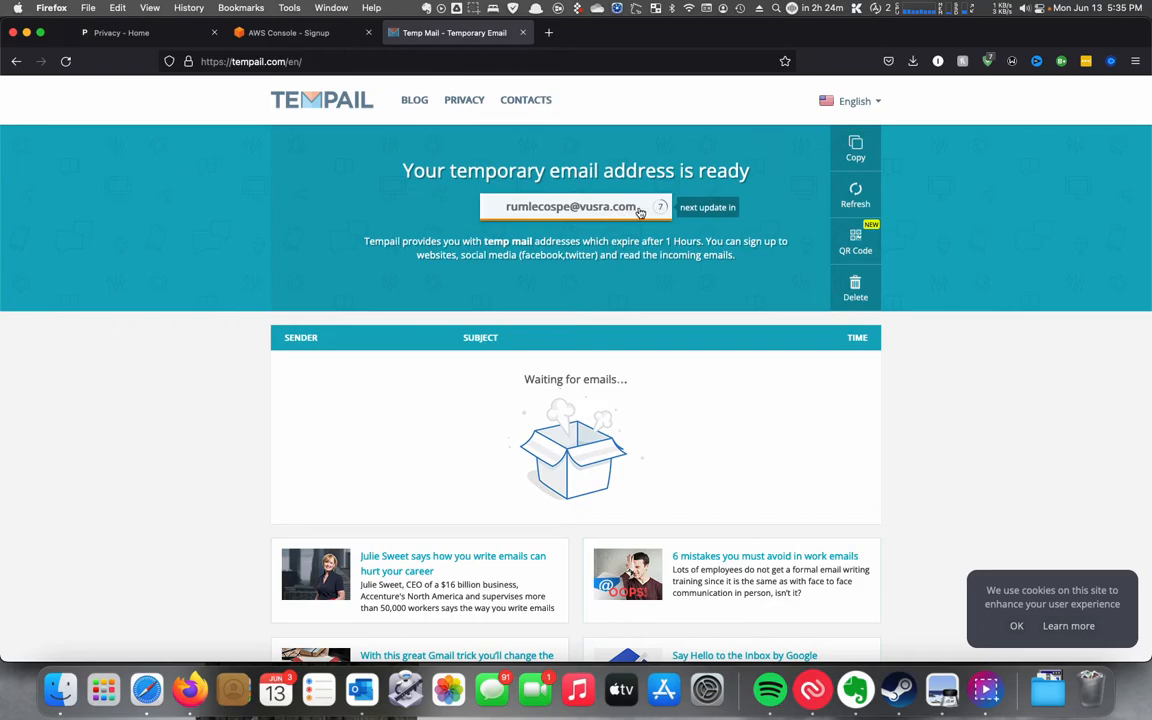
pyautogui.click(570, 206)
pyautogui.click(333, 42)
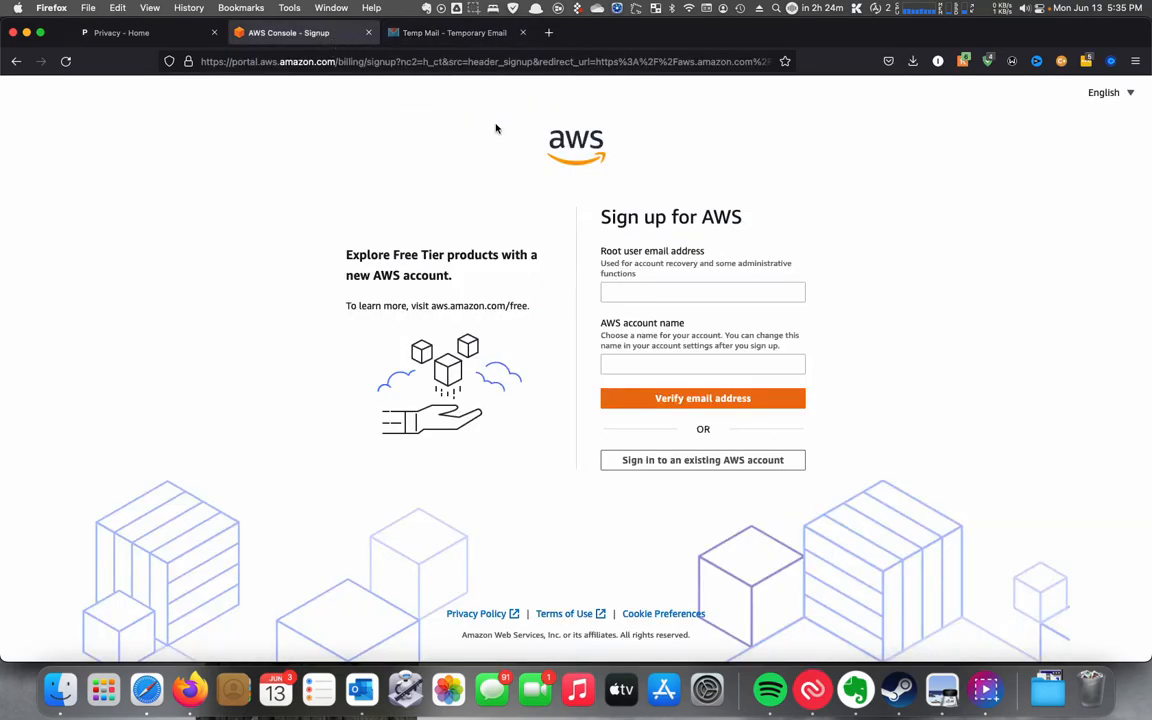
pyautogui.click(630, 291)
pyautogui.press('super+v')
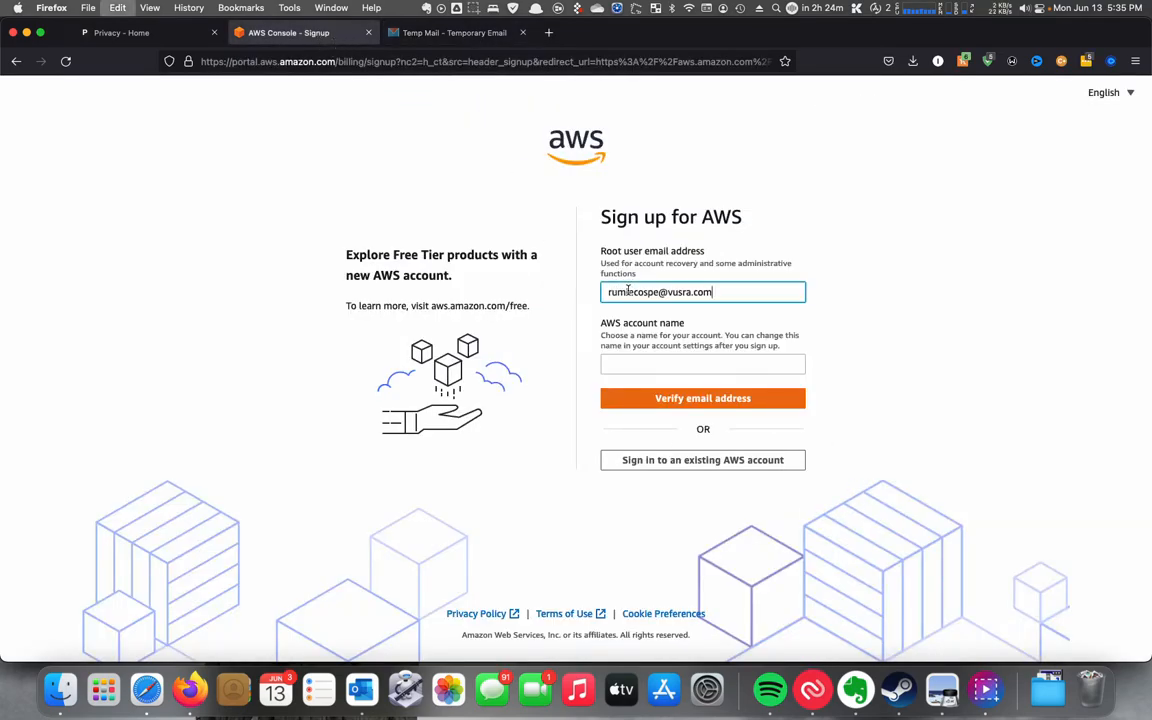
# Step: Enter the AWS account name and request the email verification code
pyautogui.click(672, 363)
pyautogui.write('vusra.com')
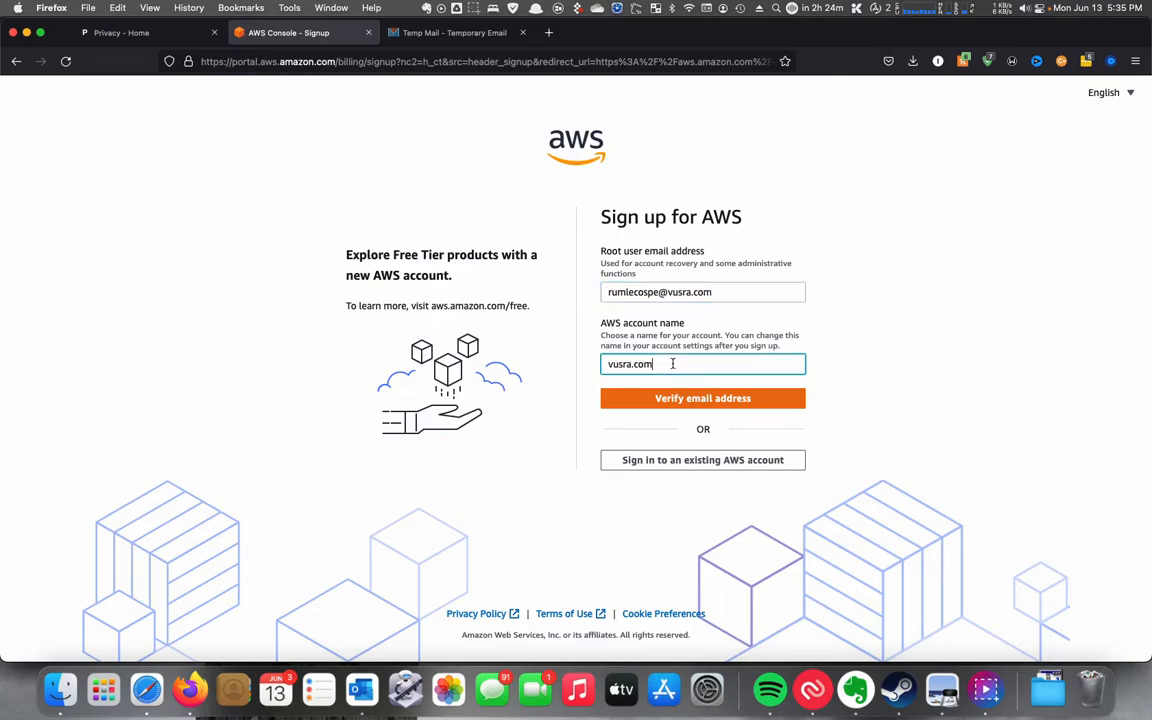
pyautogui.moveTo(672, 363); pyautogui.dragTo(599, 361)
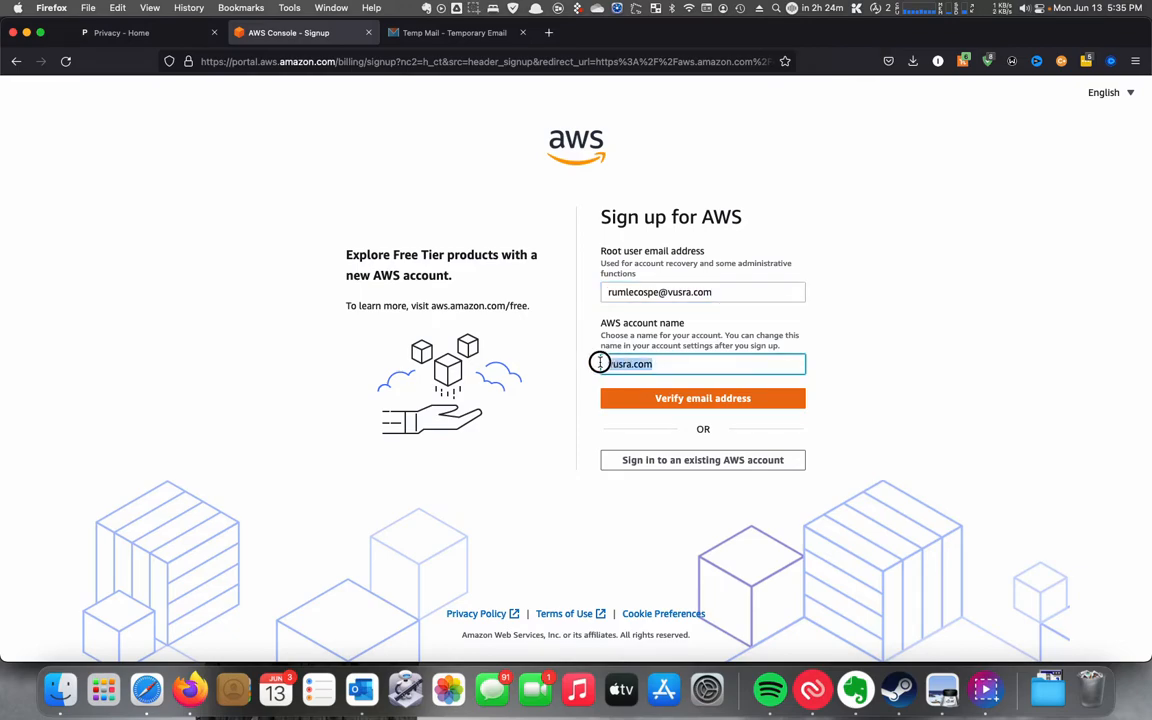
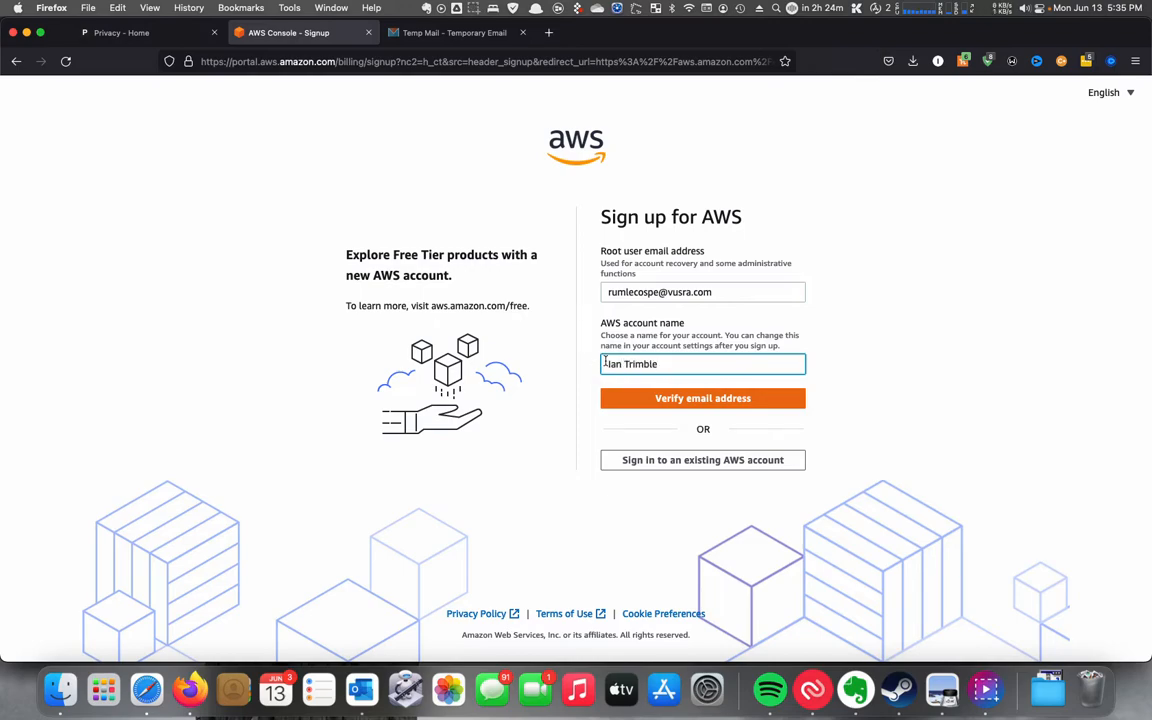
pyautogui.click(676, 398)
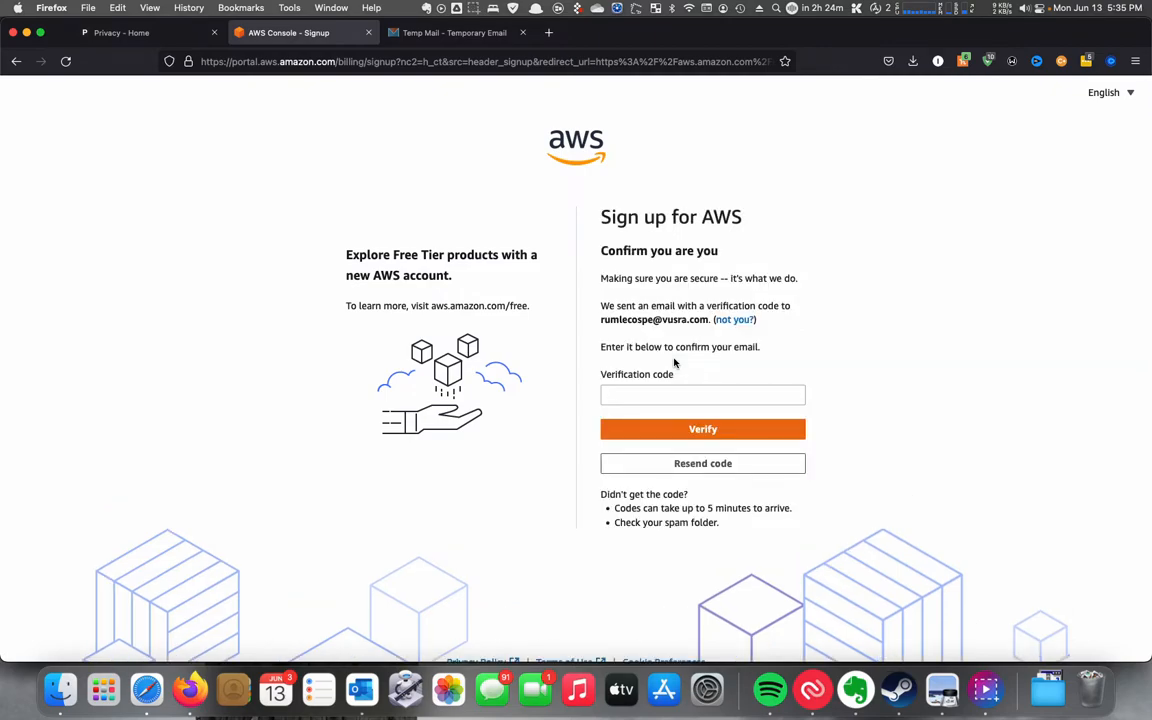
# Step: Read the code from the AWS Email Verification message and enter it as the verification code
pyautogui.click(438, 33)
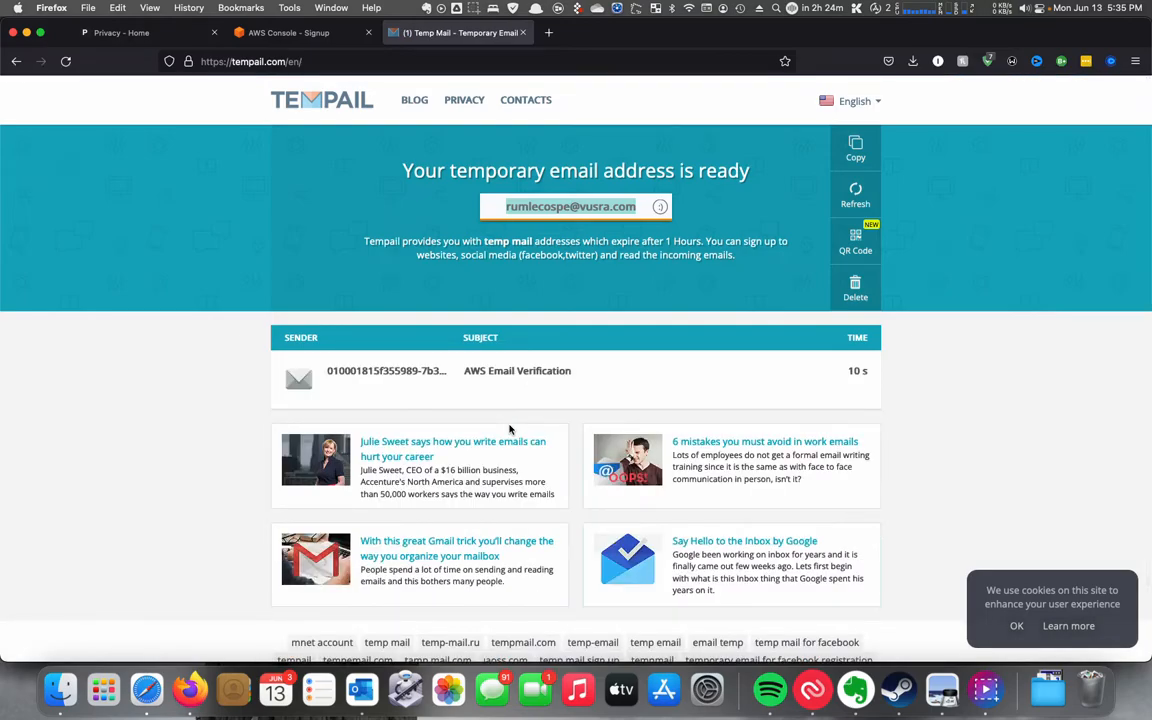
pyautogui.click(386, 373)
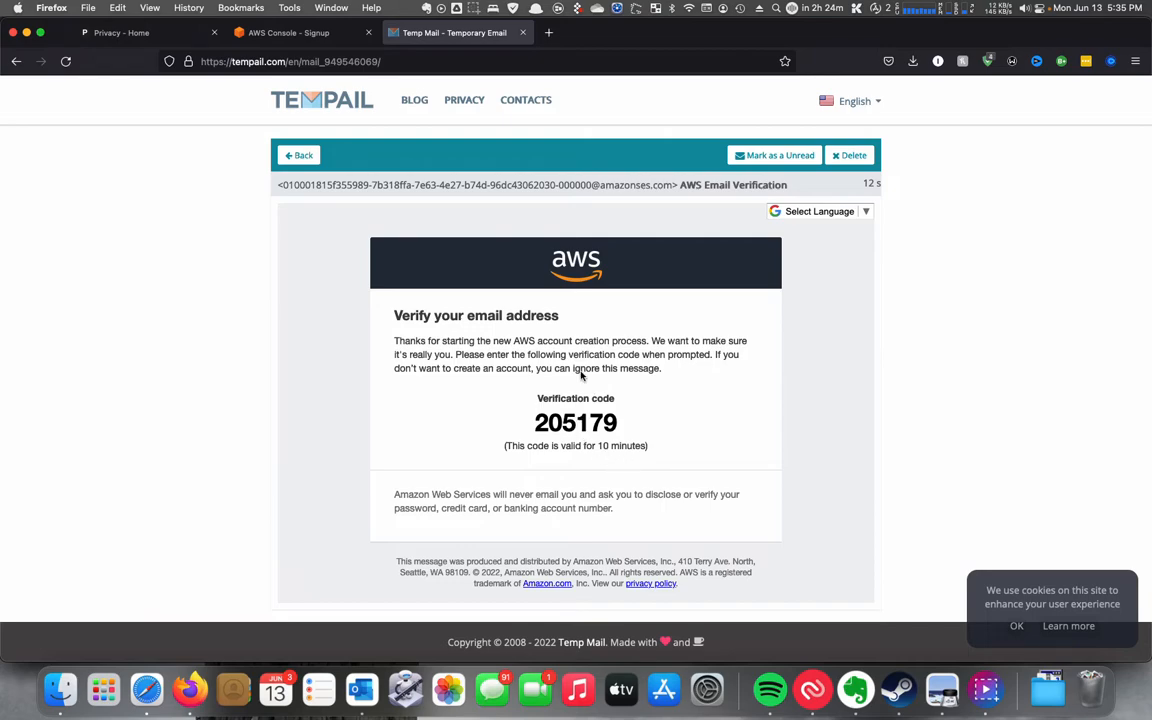
pyautogui.click(262, 32)
pyautogui.click(644, 397)
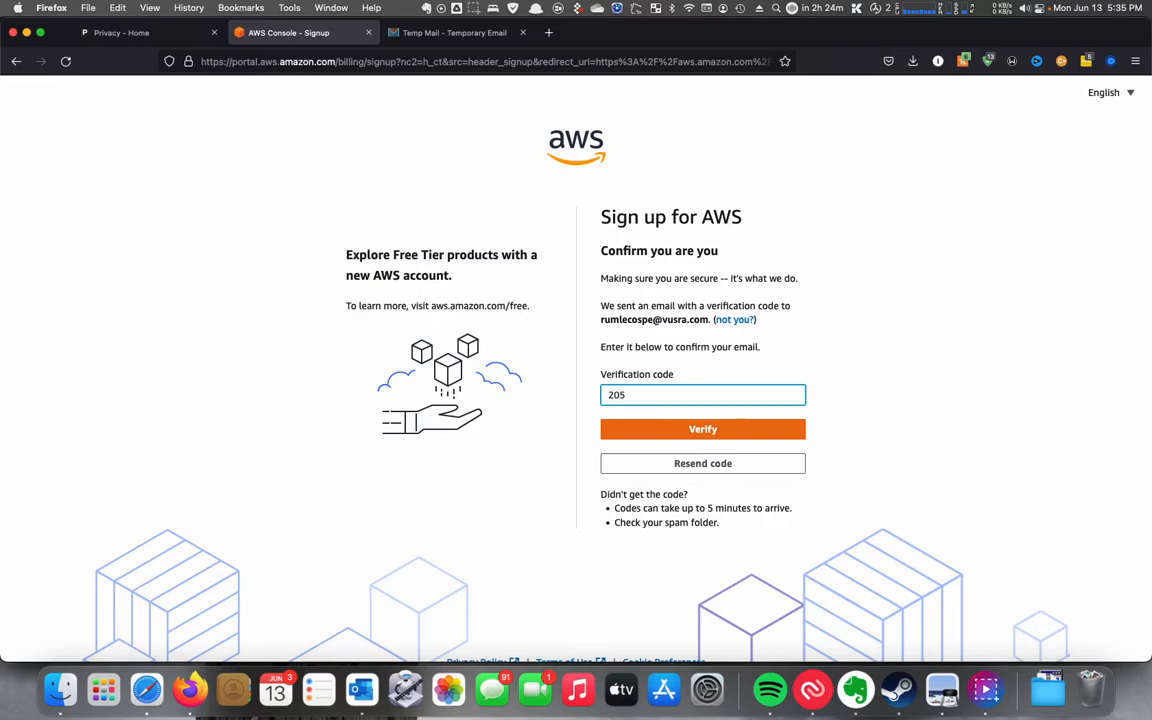
# Step: Verify the email, then clear the root user password field and open the LastPass password generator
pyautogui.click(676, 428)
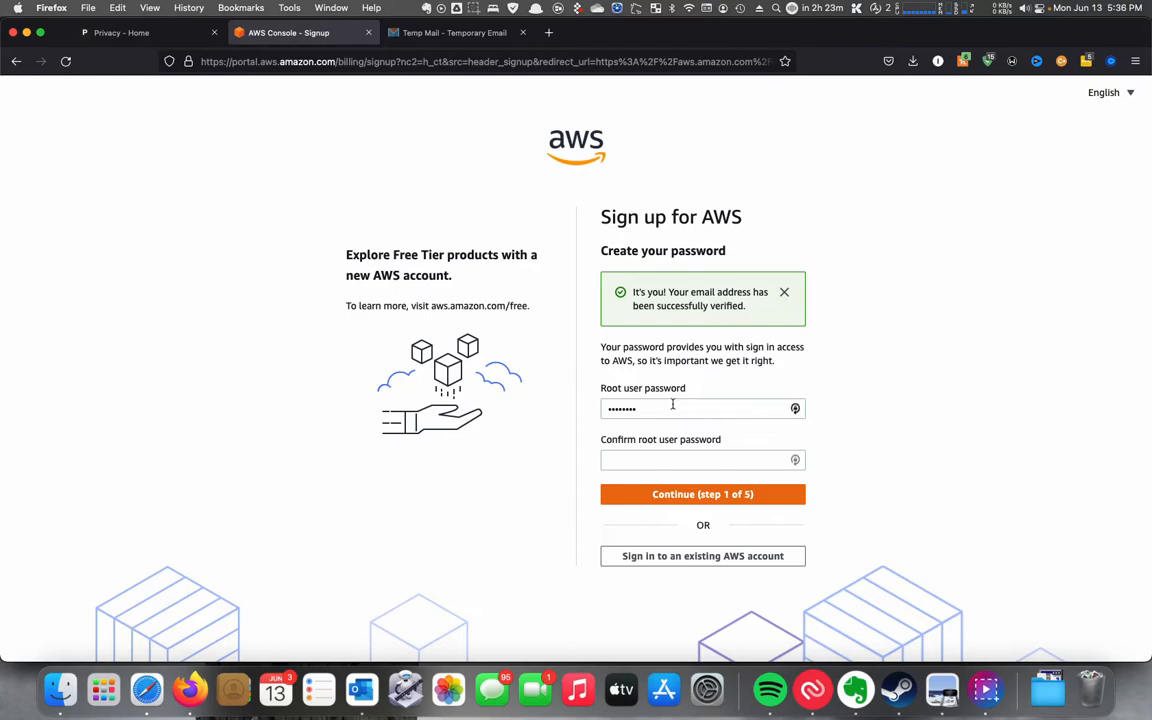
pyautogui.moveTo(666, 408); pyautogui.dragTo(604, 406)
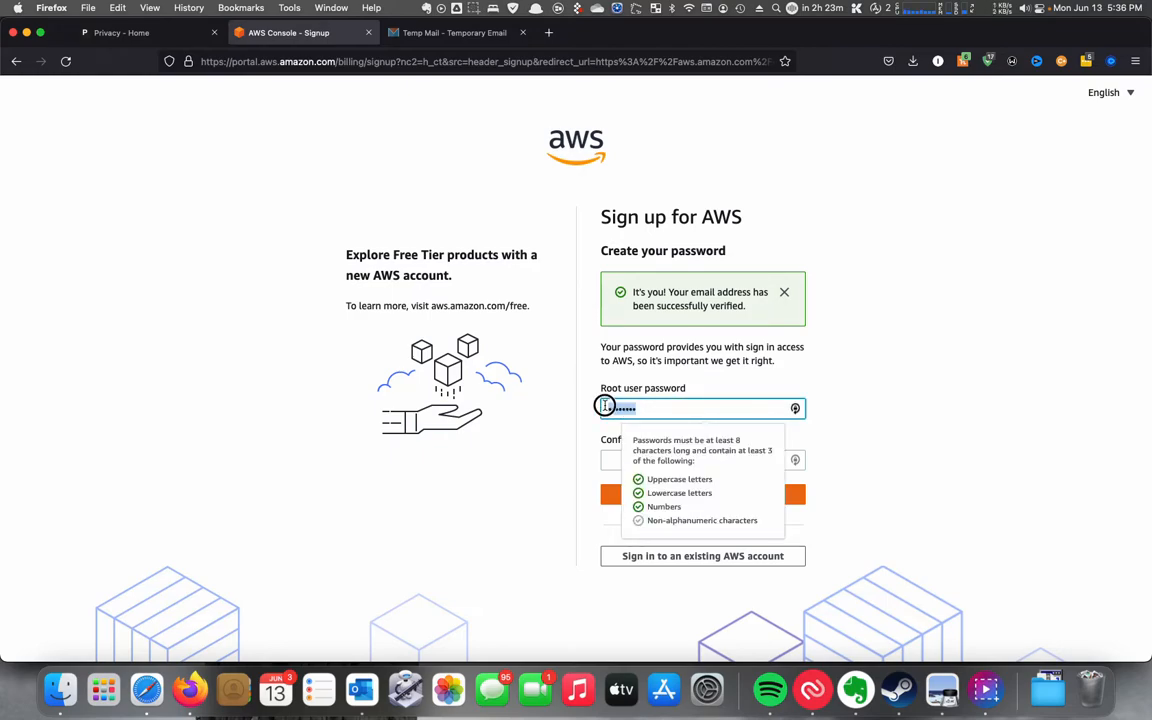
pyautogui.press('BackSpace')
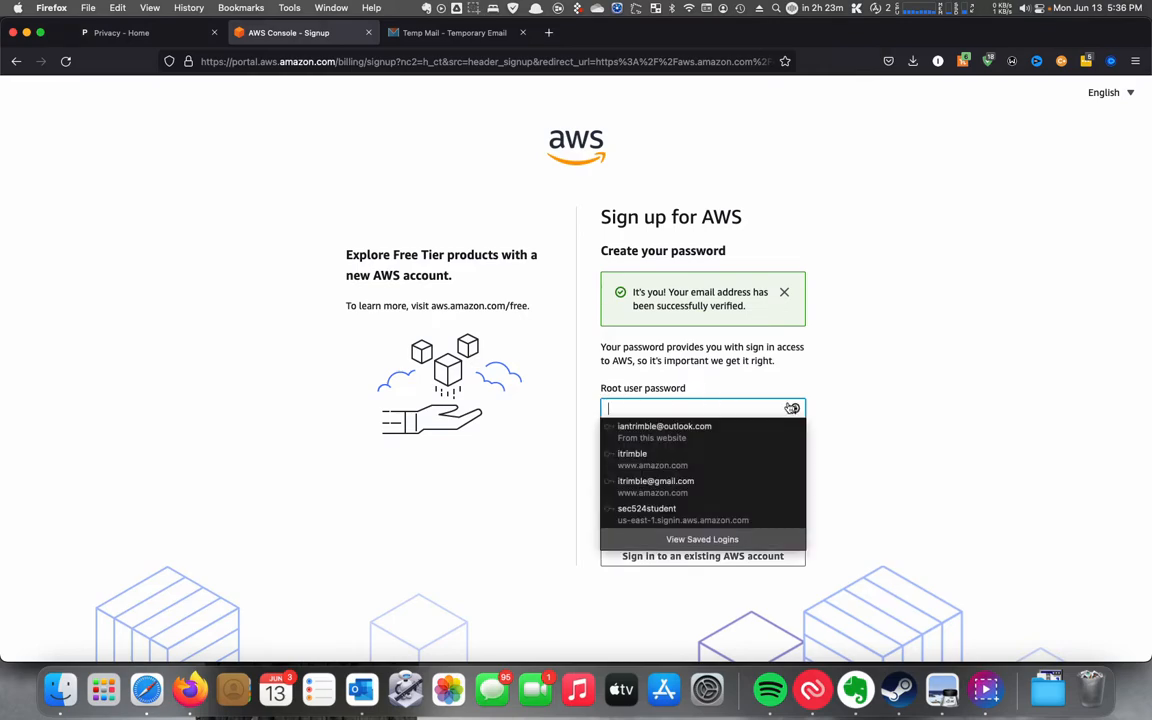
pyautogui.click(862, 377)
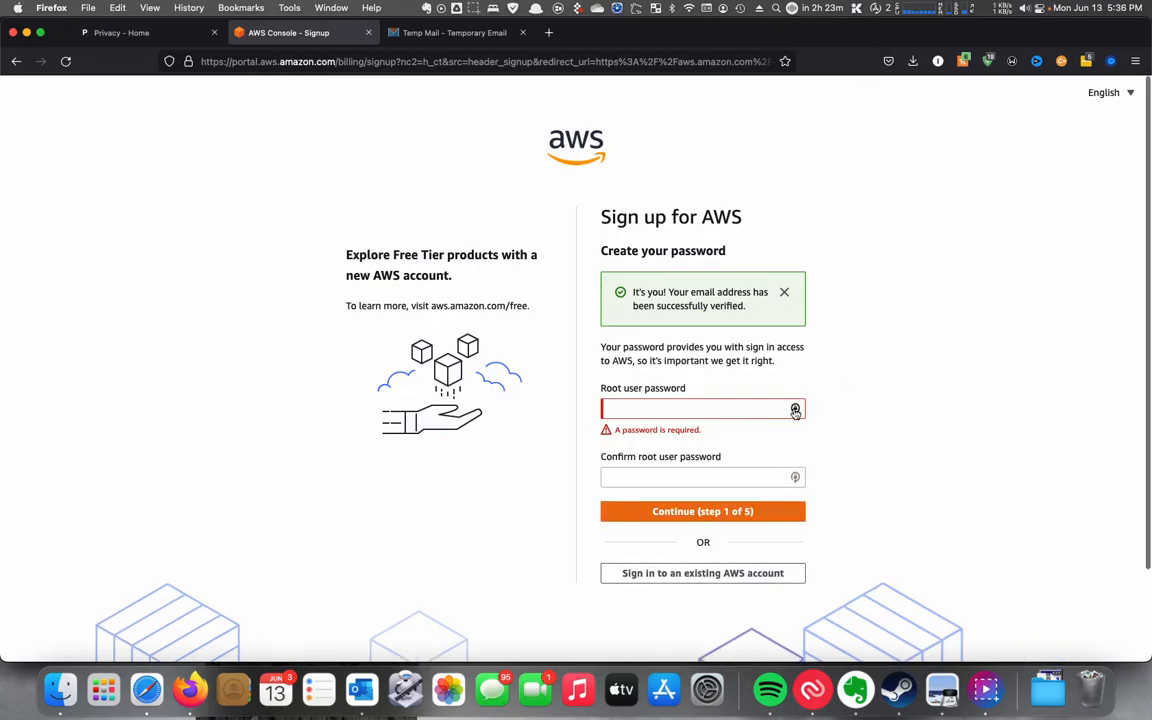
pyautogui.click(795, 409)
pyautogui.click(795, 409)
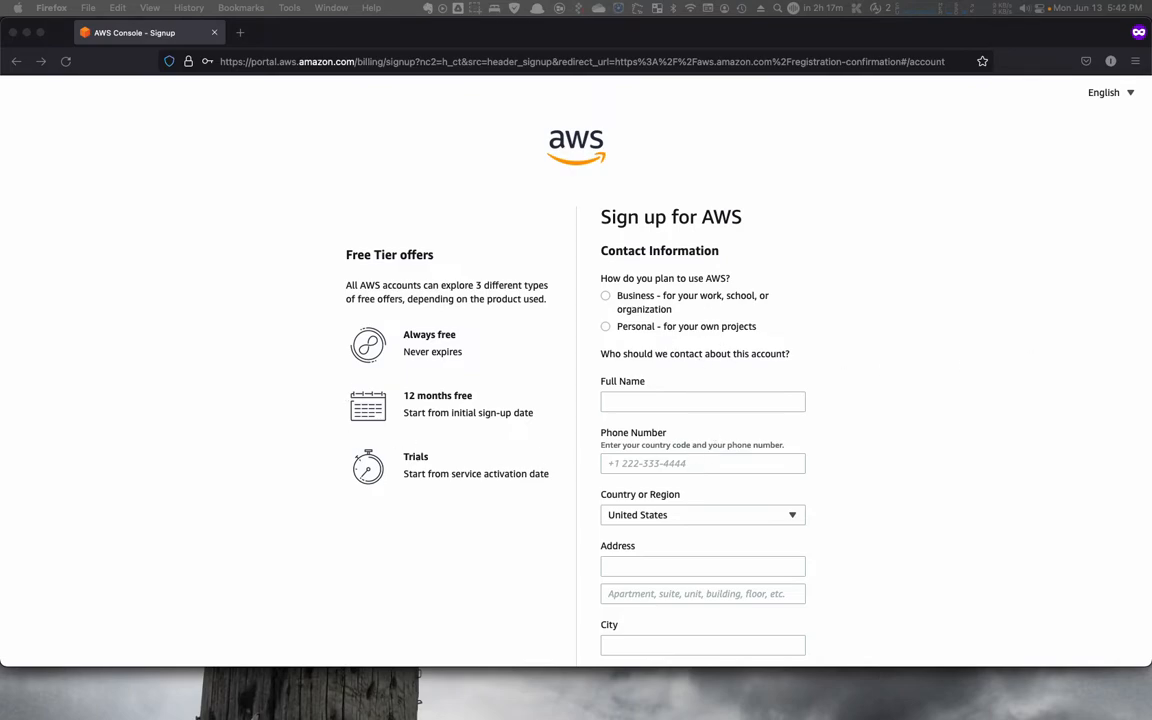
# Step: Glance at the verification email window, then return to the AWS sign-up window
pyautogui.click(331, 8)
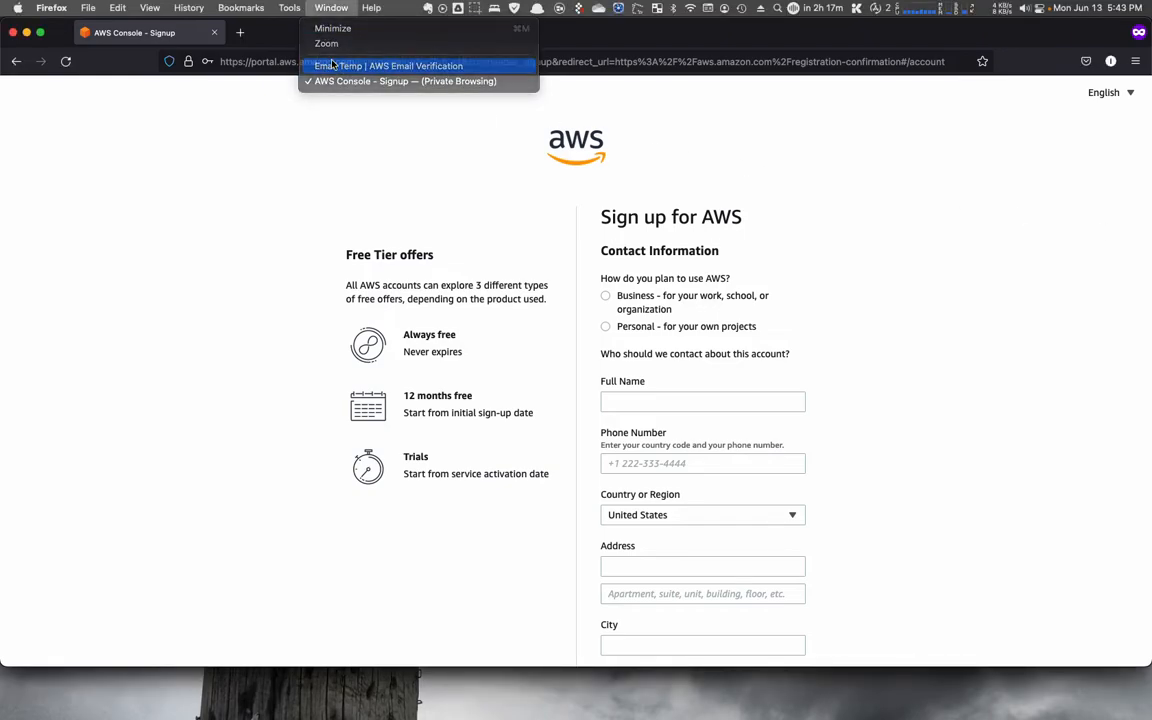
pyautogui.click(315, 66)
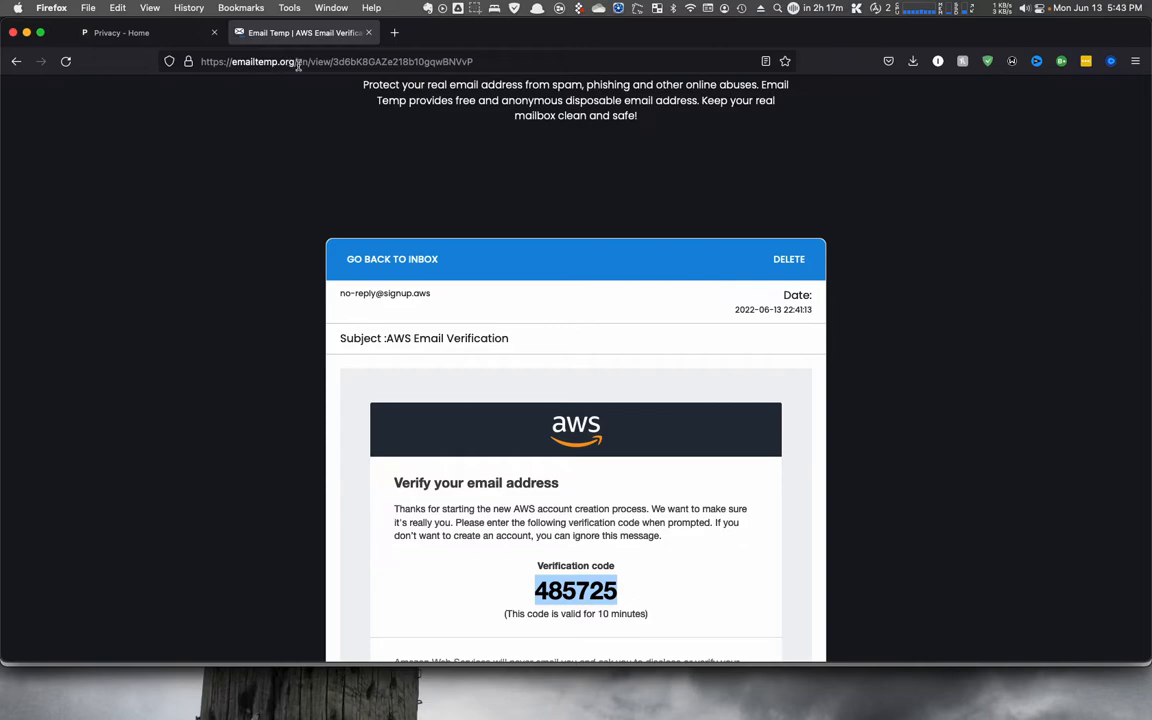
pyautogui.click(331, 8)
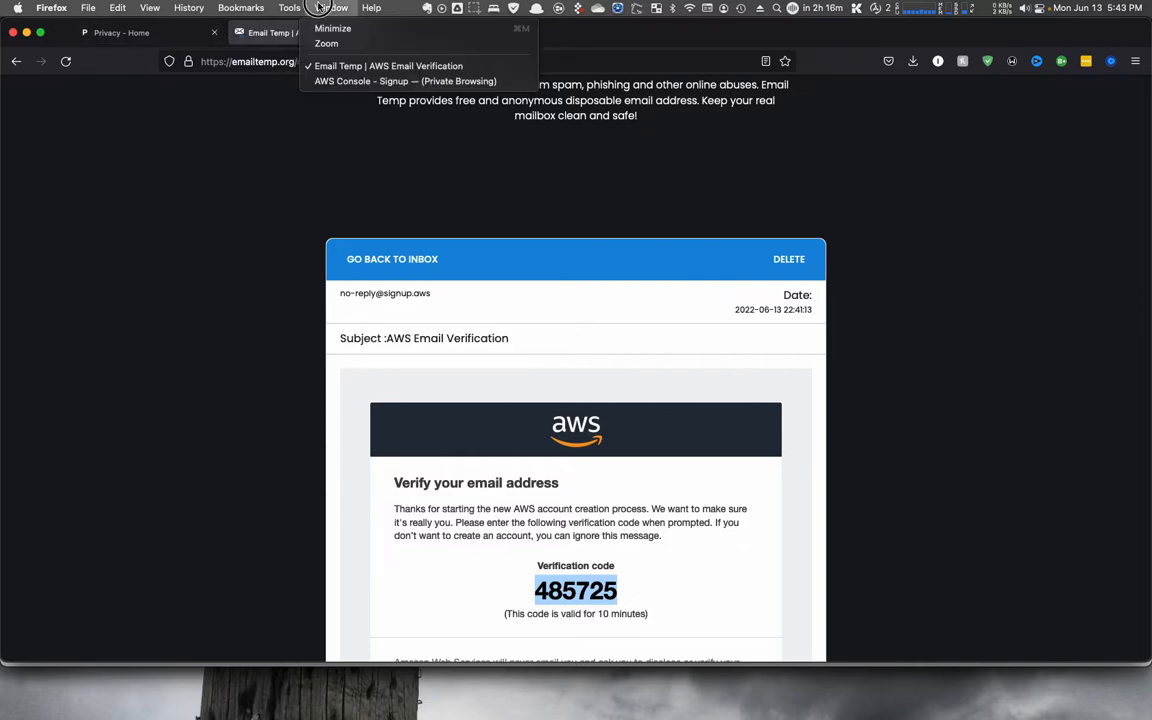
pyautogui.click(355, 83)
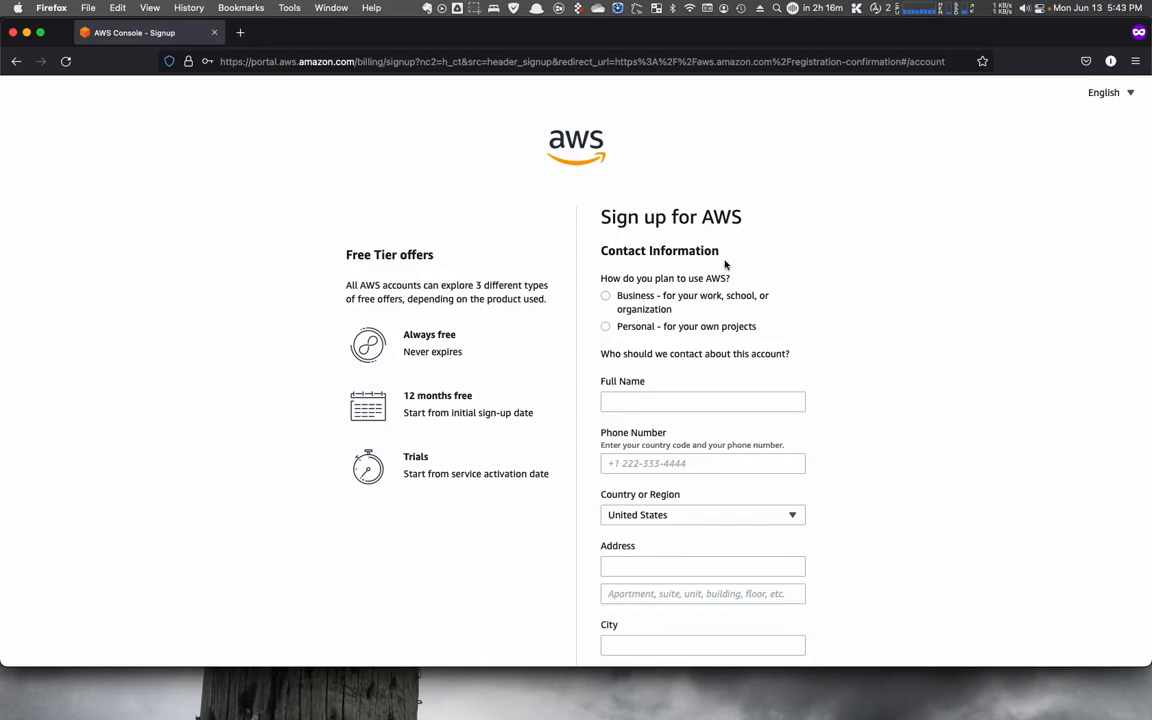
# Step: Choose Personal use, enter the contact's full name, and return to the flagged phone number field
pyautogui.click(605, 327)
pyautogui.scroll(-3, 707, 370)
pyautogui.click(653, 249)
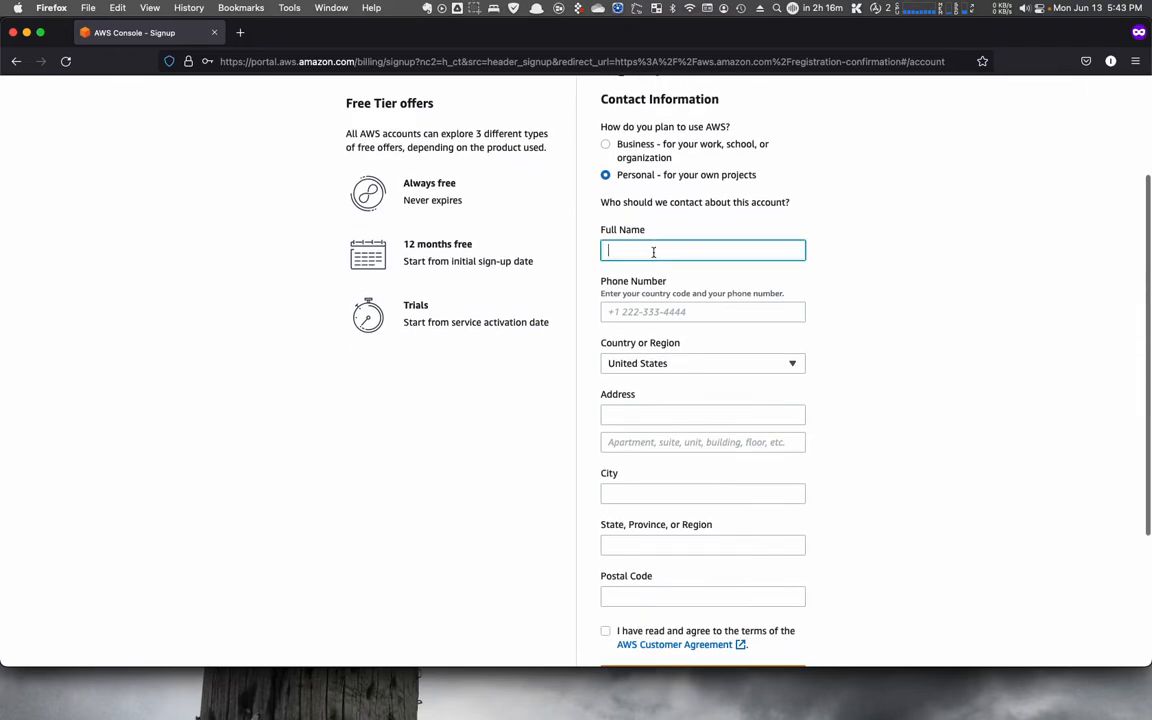
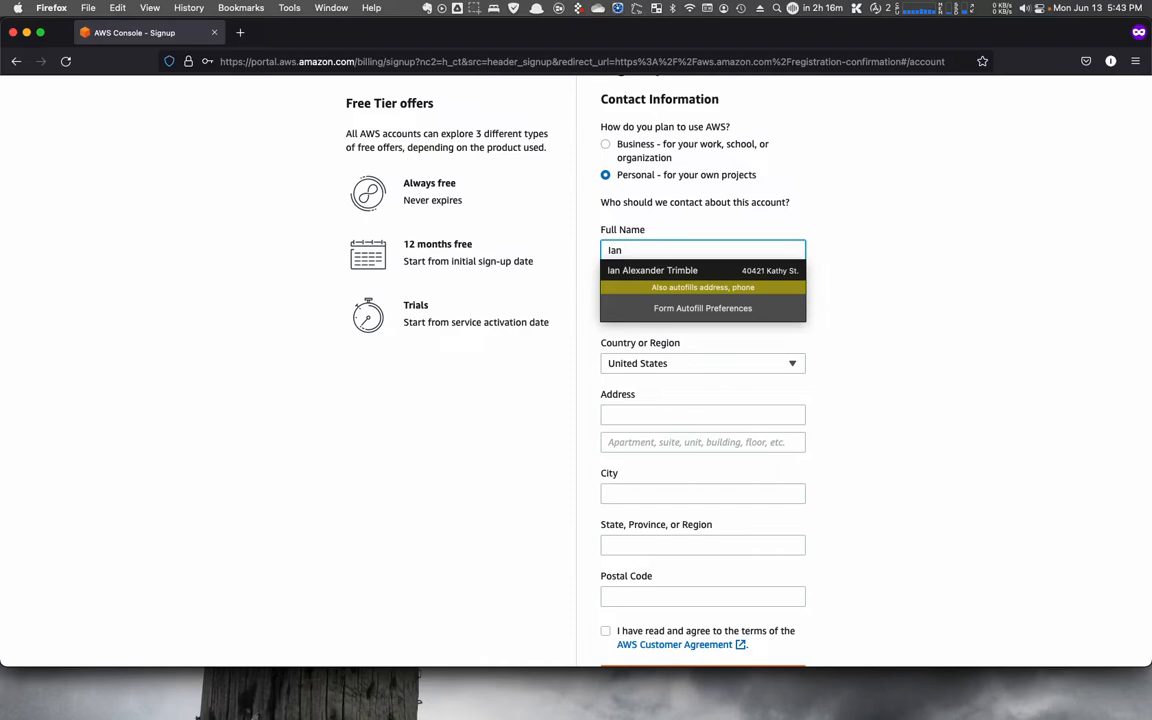
pyautogui.press('Tab')
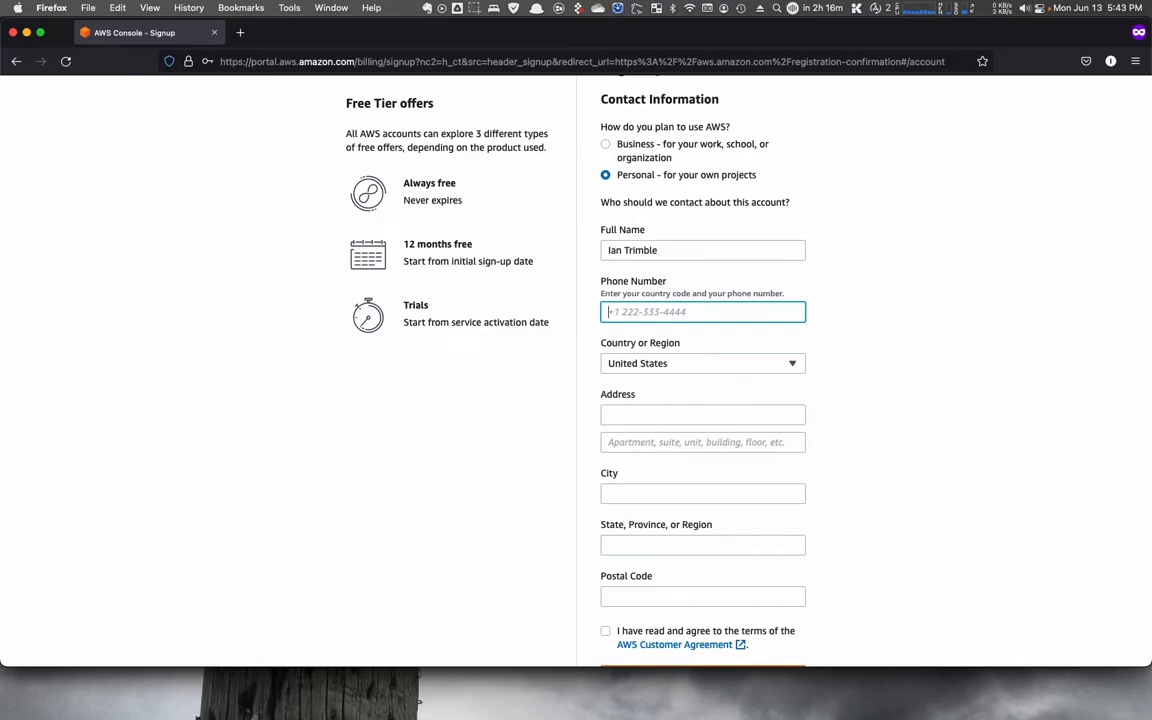
pyautogui.scroll(-1, 895, 324)
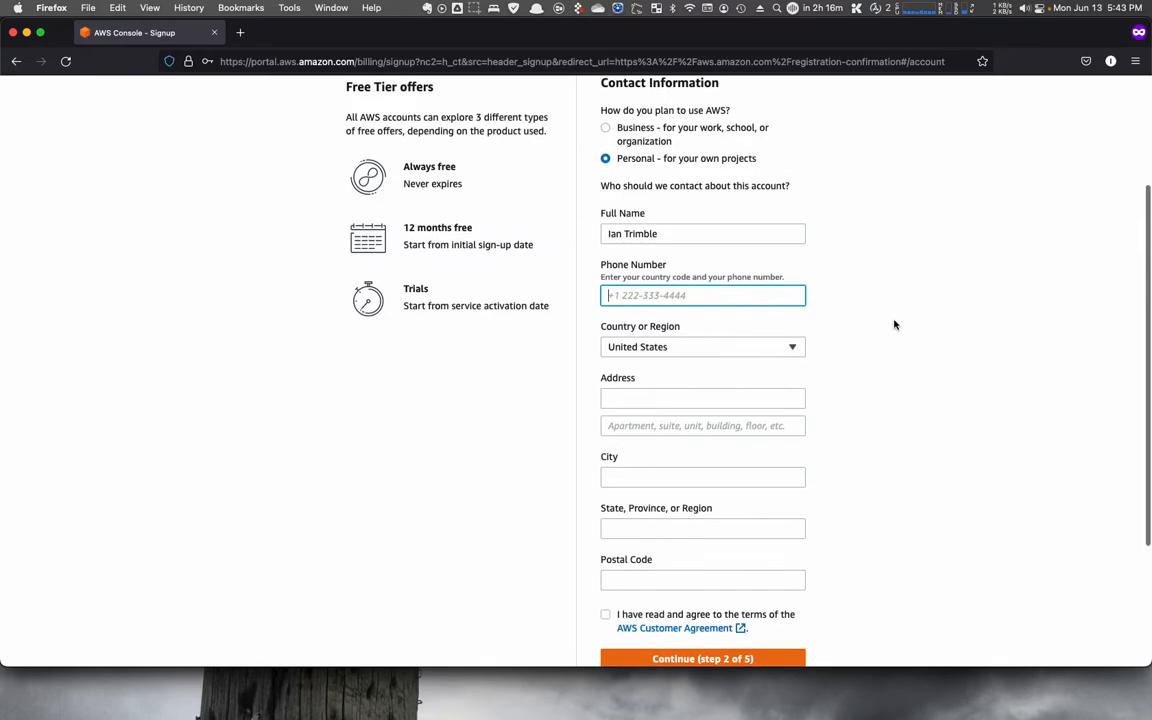
pyautogui.scroll(-4, 895, 324)
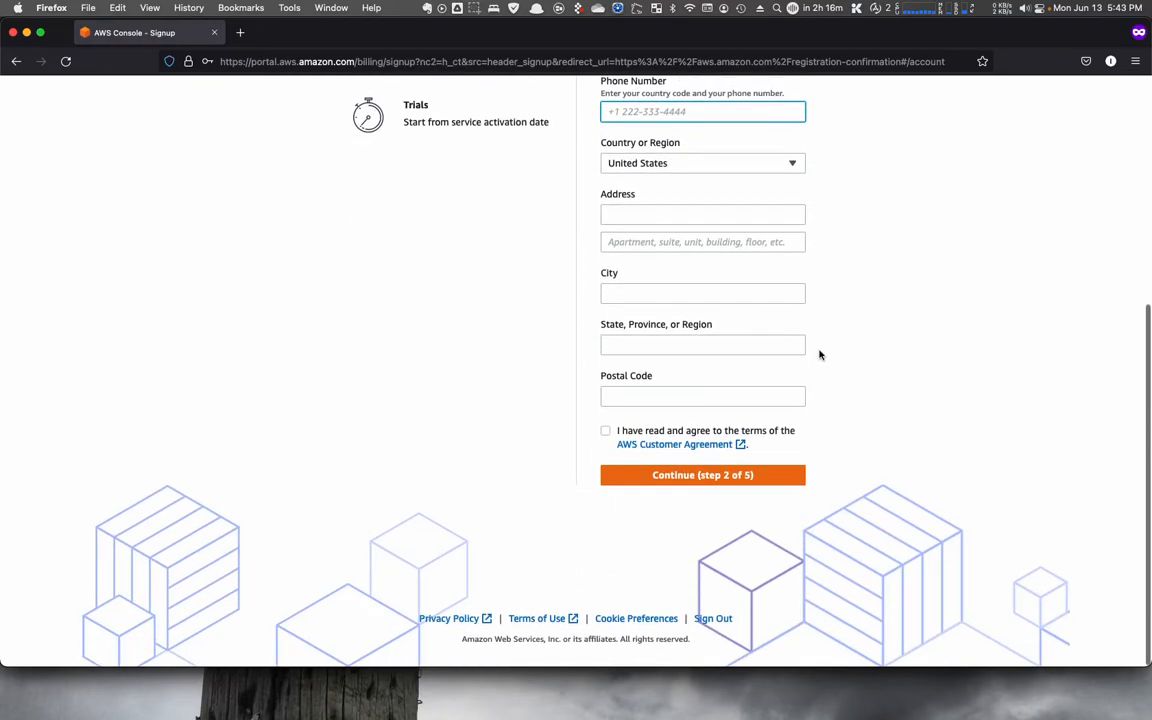
pyautogui.click(601, 431)
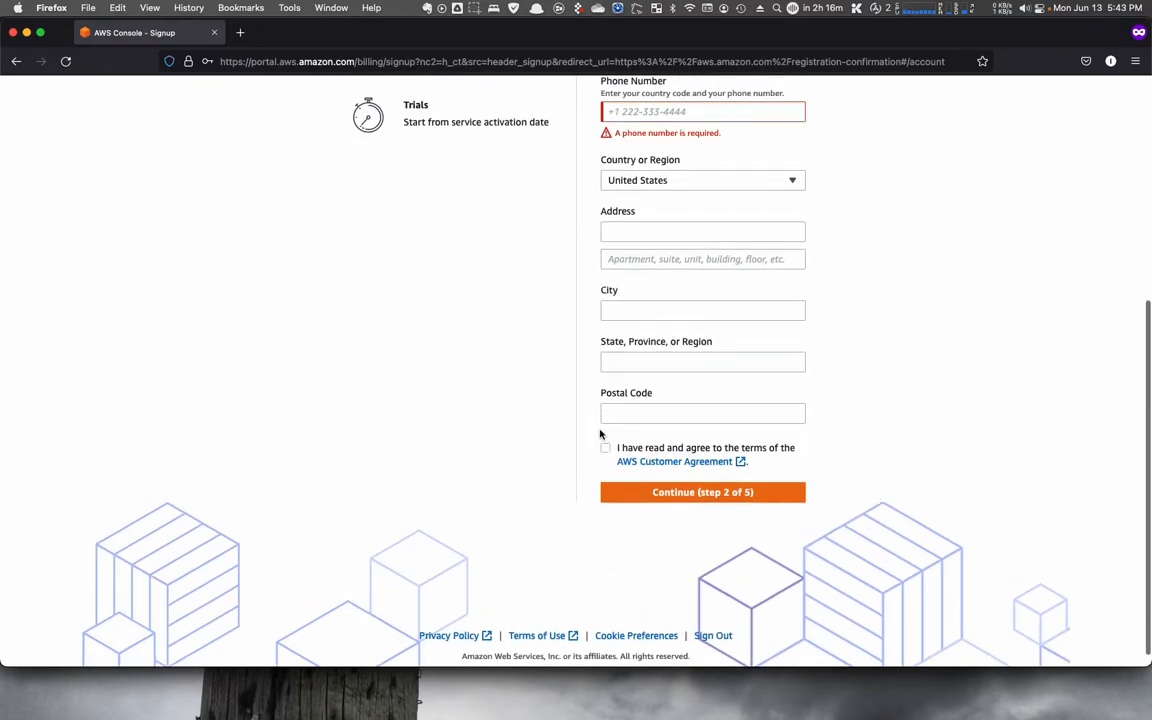
pyautogui.scroll(1, 962, 311)
pyautogui.scroll(1, 962, 314)
pyautogui.click(645, 211)
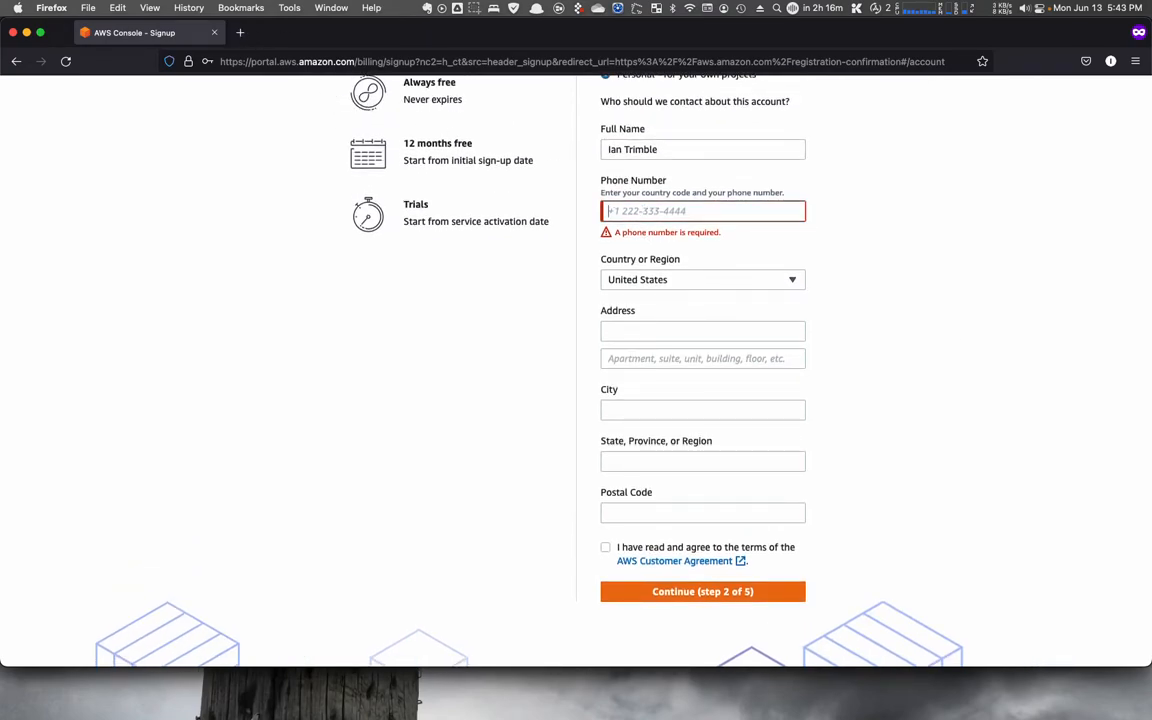
# Step: Search the web for 'temp phone number' in a new private tab
pyautogui.click(241, 33)
pyautogui.write('temp phone')
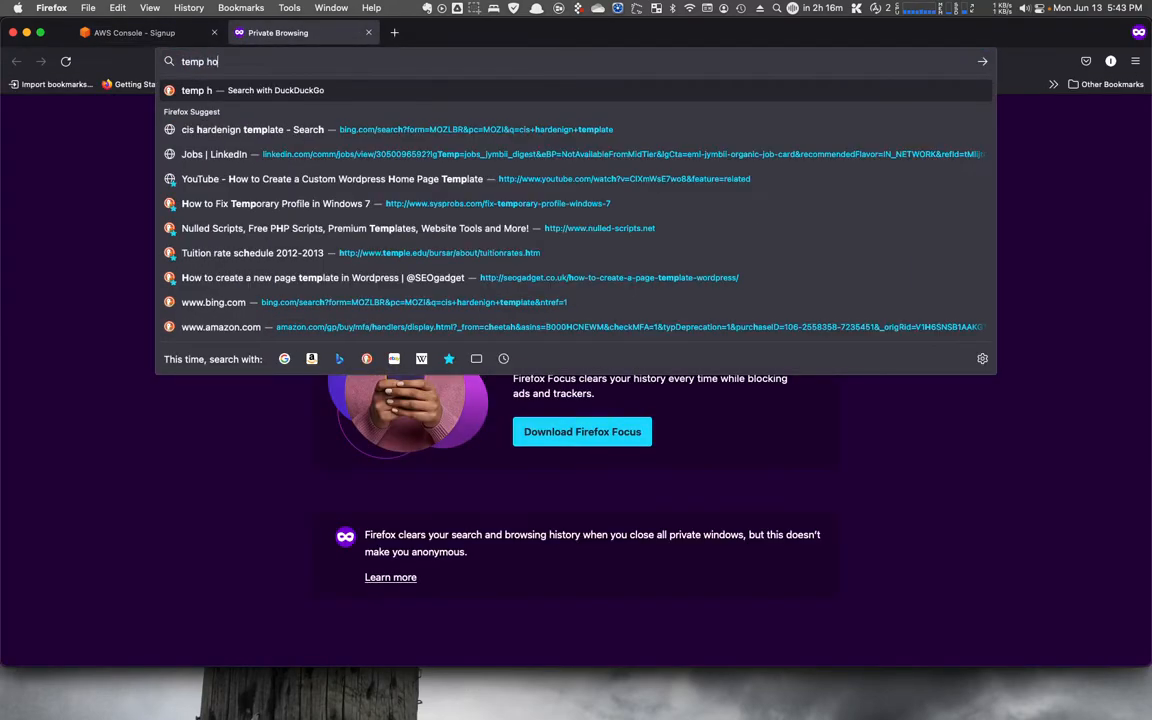
pyautogui.press('BackSpace')
pyautogui.press('BackSpace')
pyautogui.press('BackSpace')
pyautogui.press('BackSpace')
pyautogui.press('BackSpace')
pyautogui.write('phone nu')
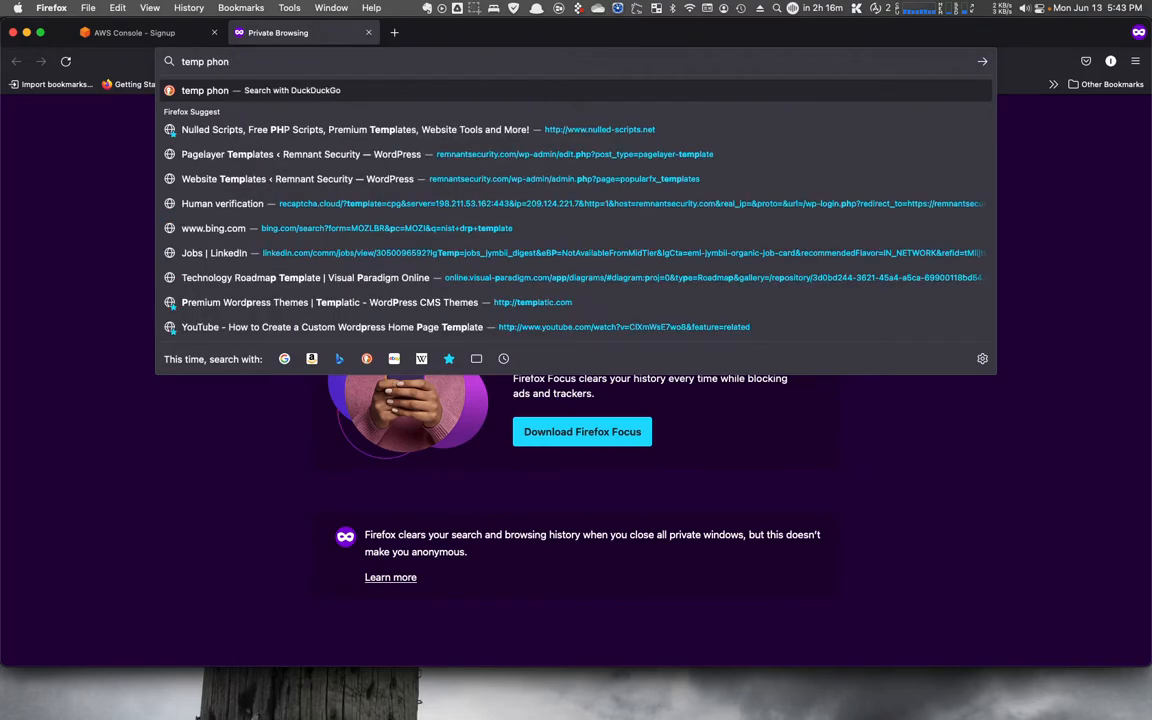
pyautogui.write('mber')
pyautogui.press('Return')
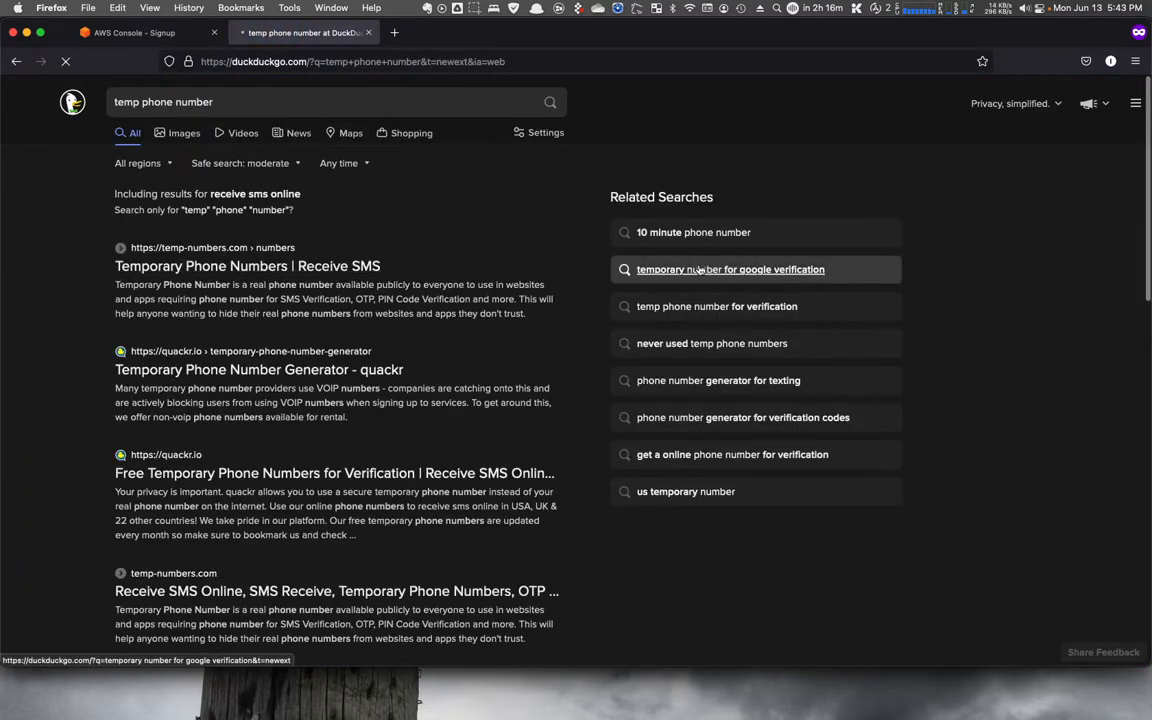
# Step: Copy the first US number from temp-numbers.com and go back to the AWS form
pyautogui.click(287, 295)
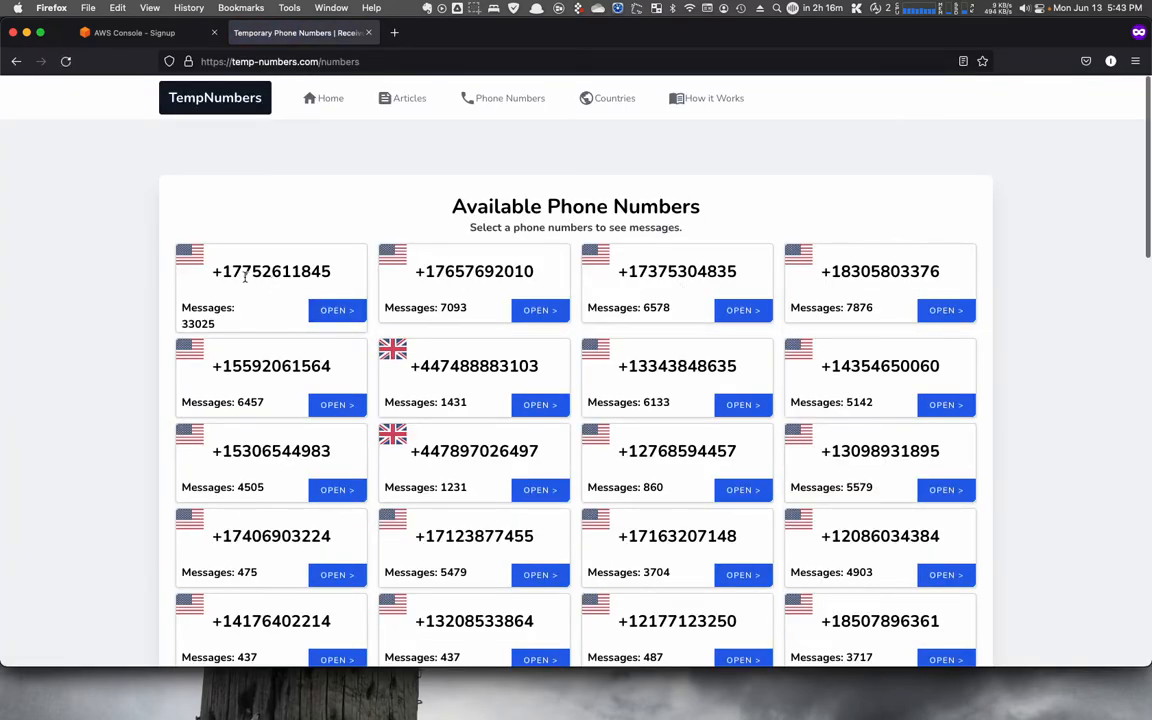
pyautogui.moveTo(332, 272); pyautogui.dragTo(209, 271)
pyautogui.press('super+c')
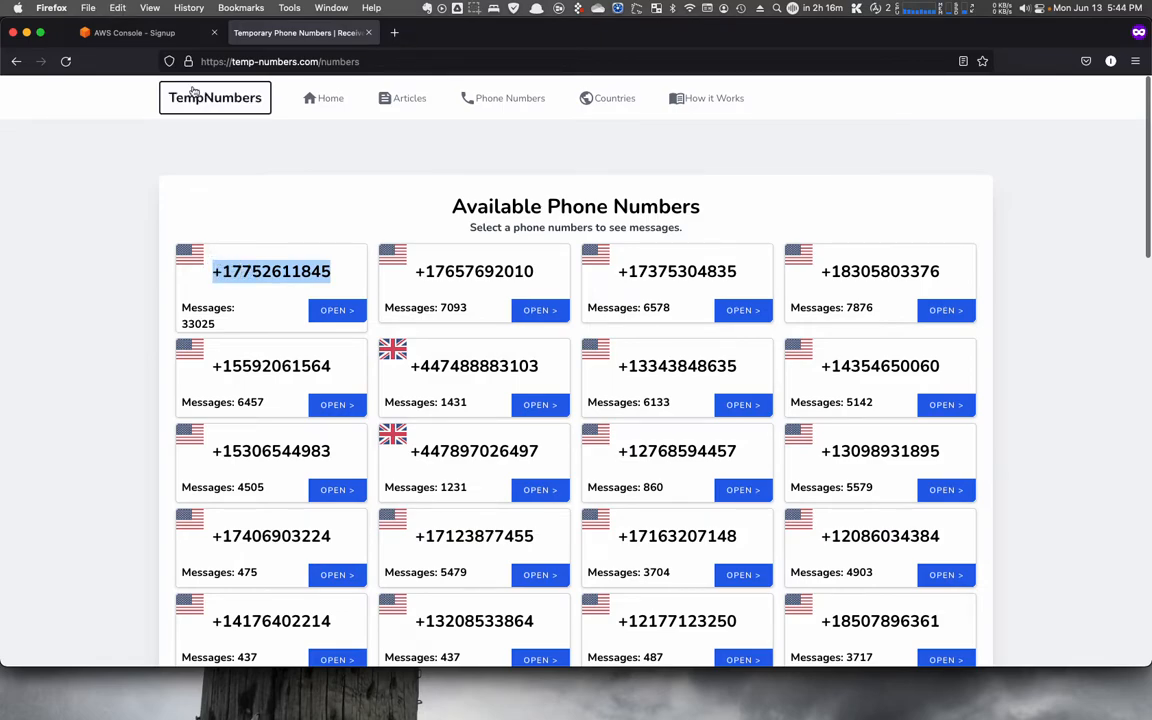
pyautogui.click(137, 33)
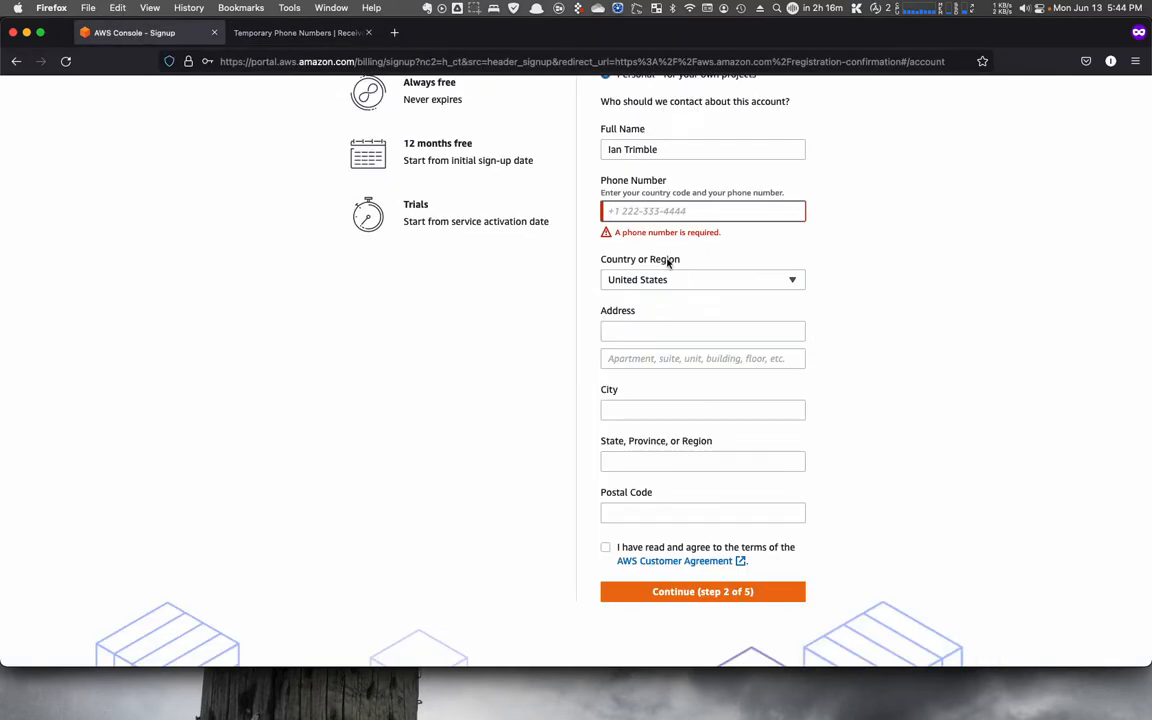
# Step: Paste the temporary number as the phone number, accept the AWS Customer Agreement, and try continuing
pyautogui.press('super+v')
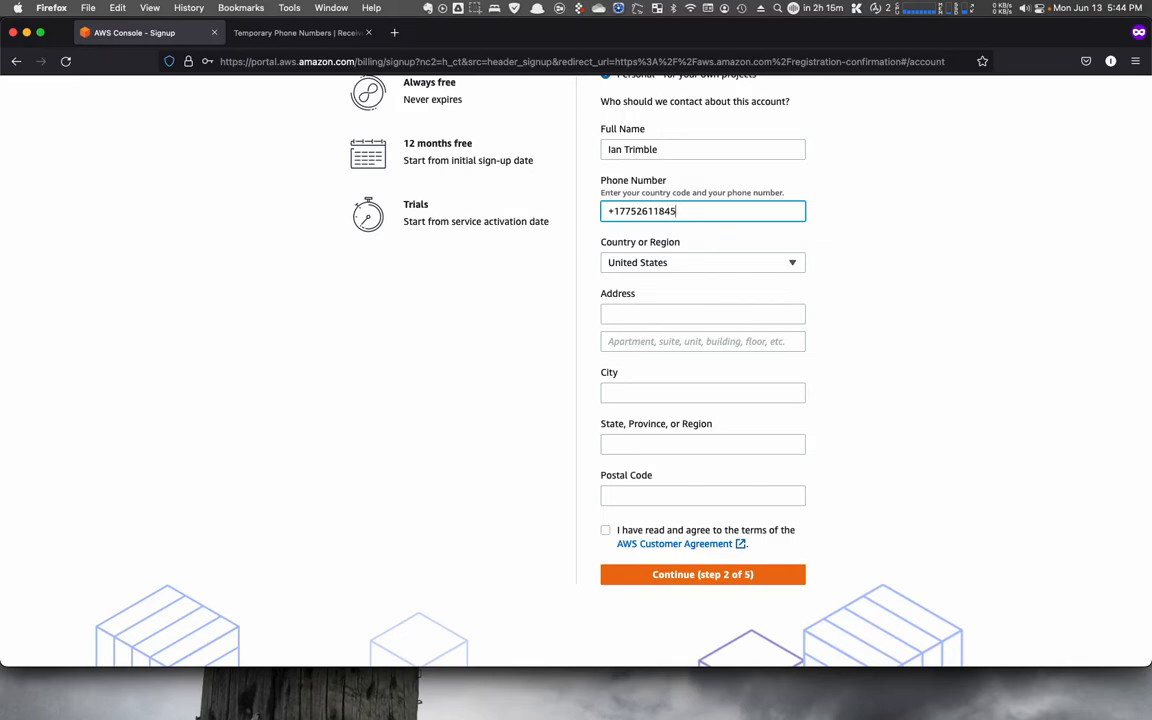
pyautogui.press('super+Tab')
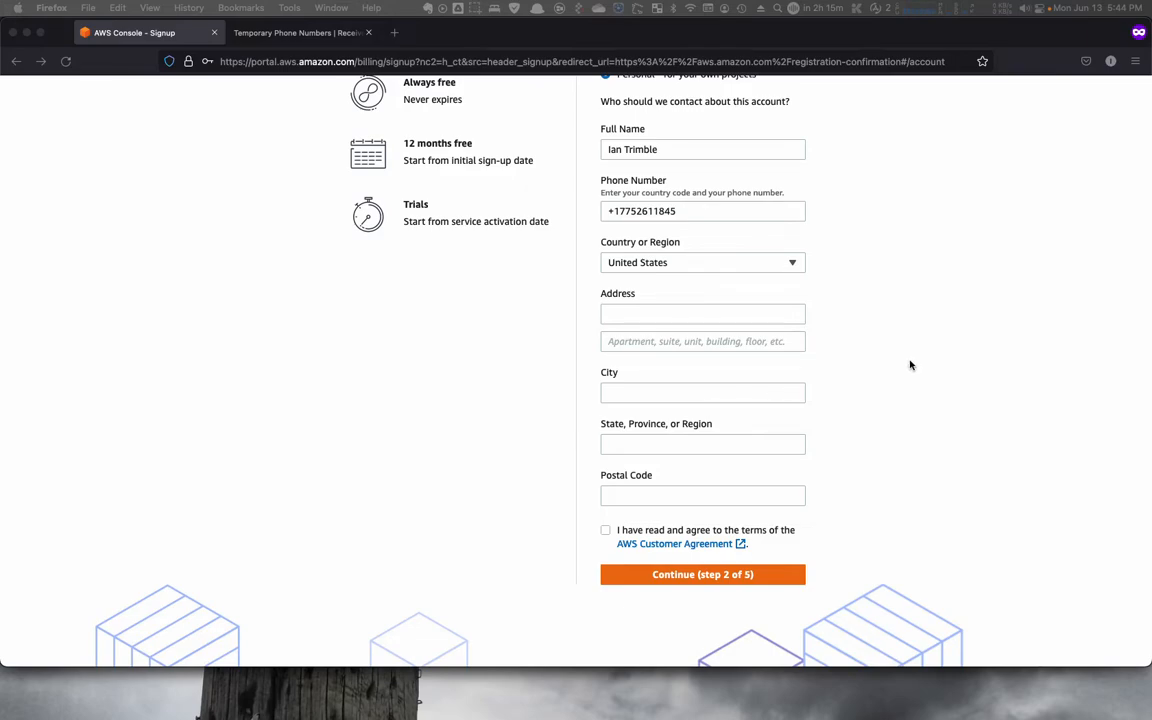
pyautogui.press('super+Tab')
pyautogui.click(605, 531)
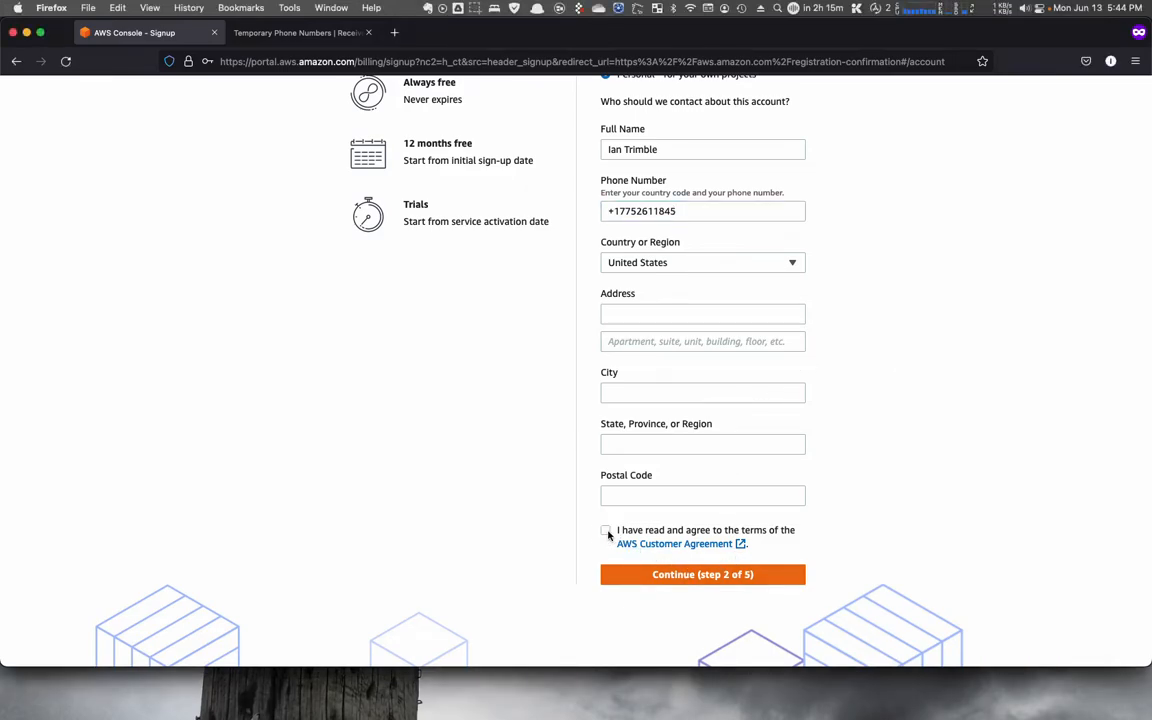
pyautogui.scroll(1, 620, 545)
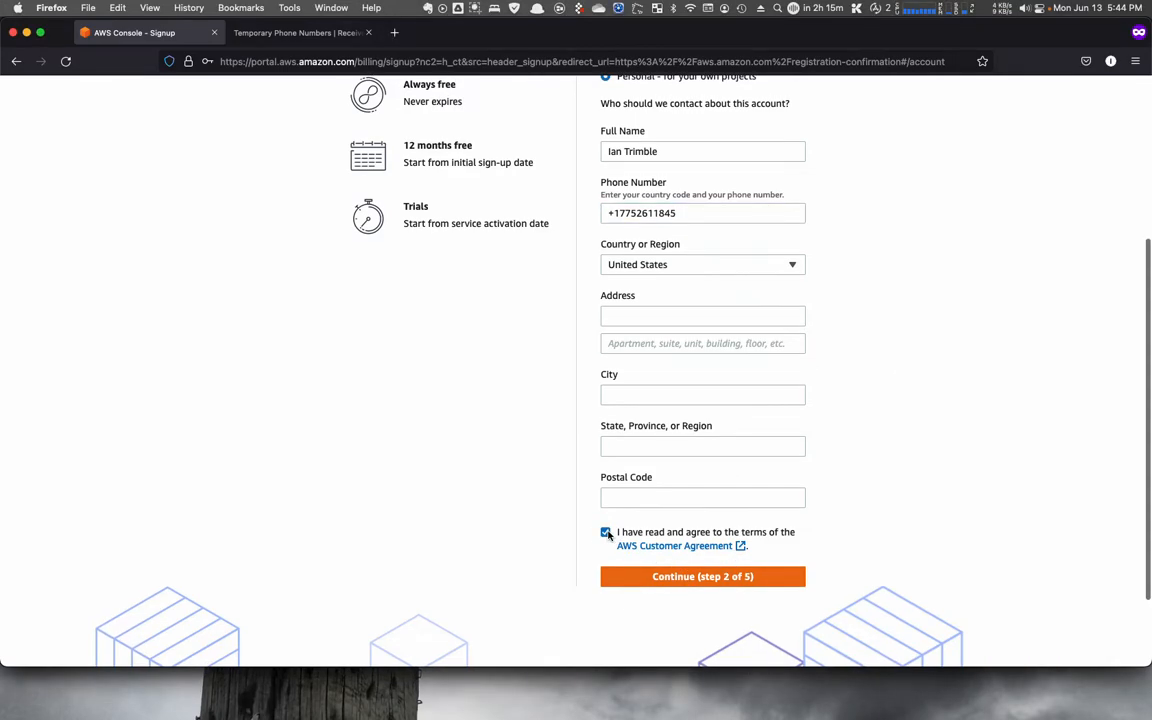
pyautogui.click(722, 580)
# Step: Fill in the street address, city and state fields of the contact form
pyautogui.click(670, 320)
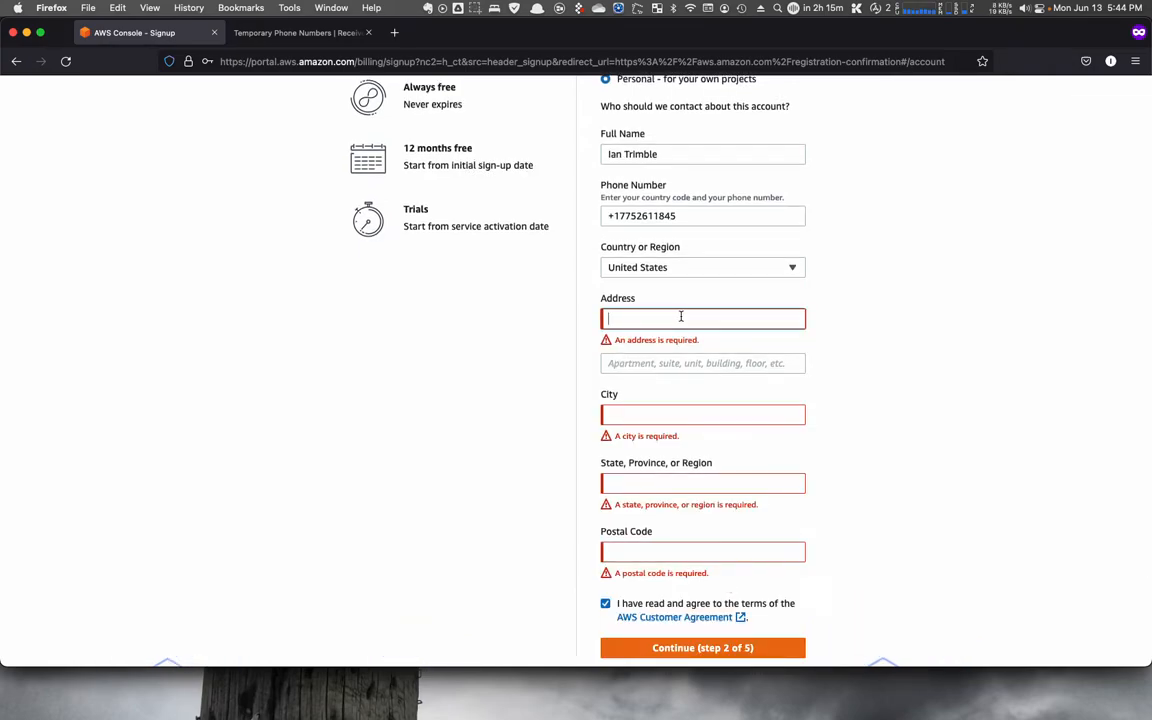
pyautogui.write('1313')
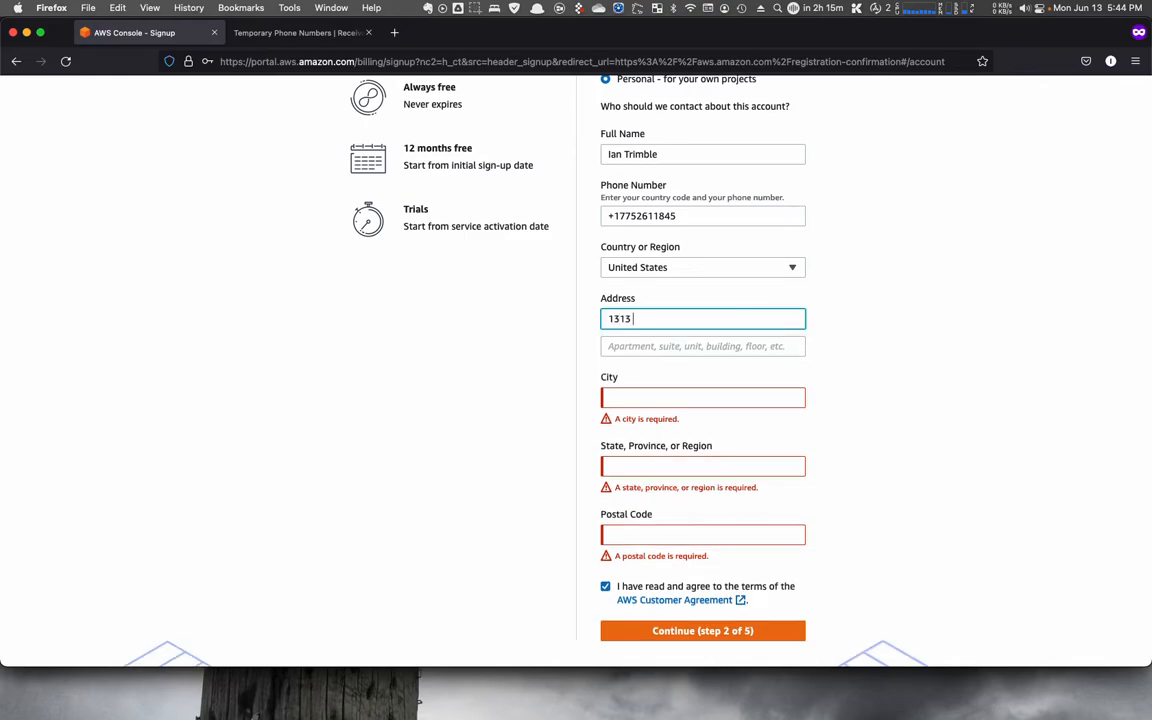
pyautogui.write(' Mockingbird Land')
pyautogui.press('BackSpace')
pyautogui.write('e')
pyautogui.press('Tab')
pyautogui.press('Tab')
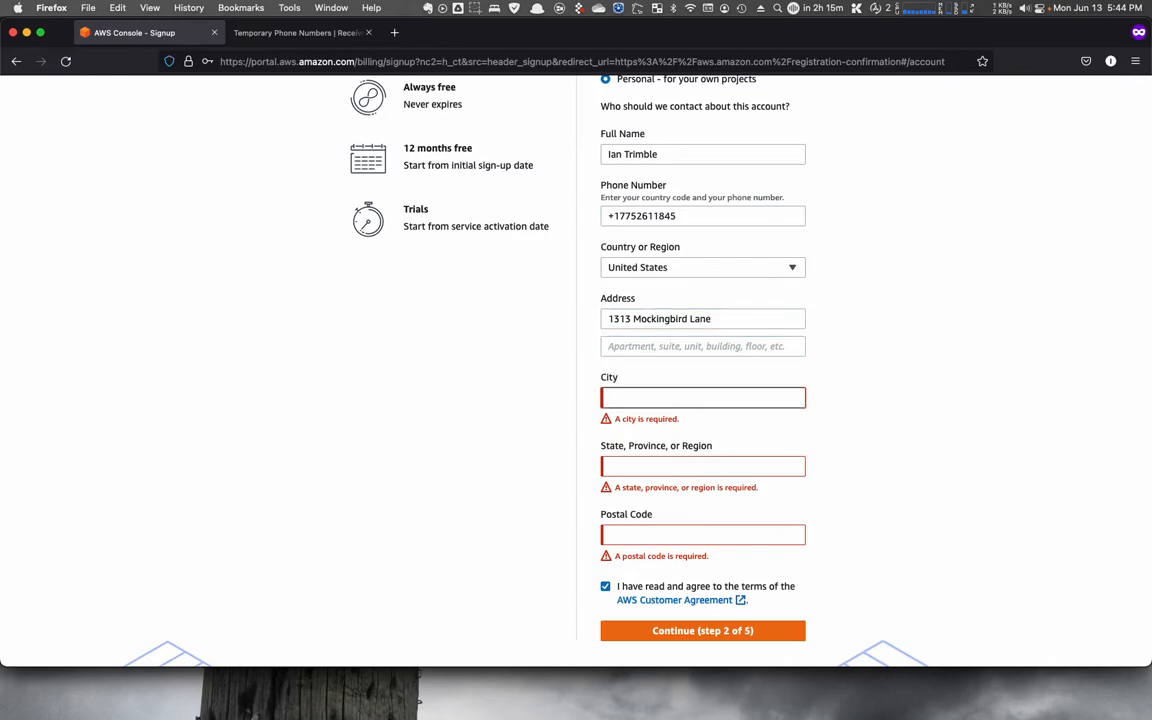
pyautogui.write('Boise')
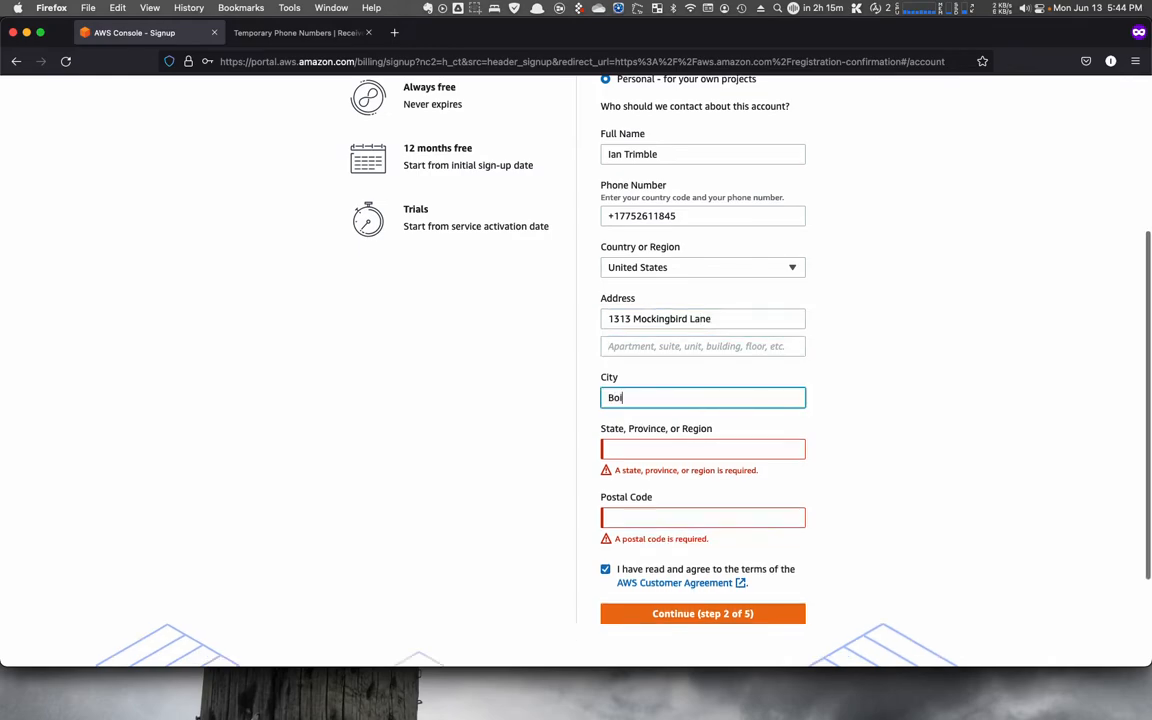
pyautogui.press('Tab')
pyautogui.write('Ida')
pyautogui.press('BackSpace')
pyautogui.press('BackSpace')
pyautogui.press('BackSpace')
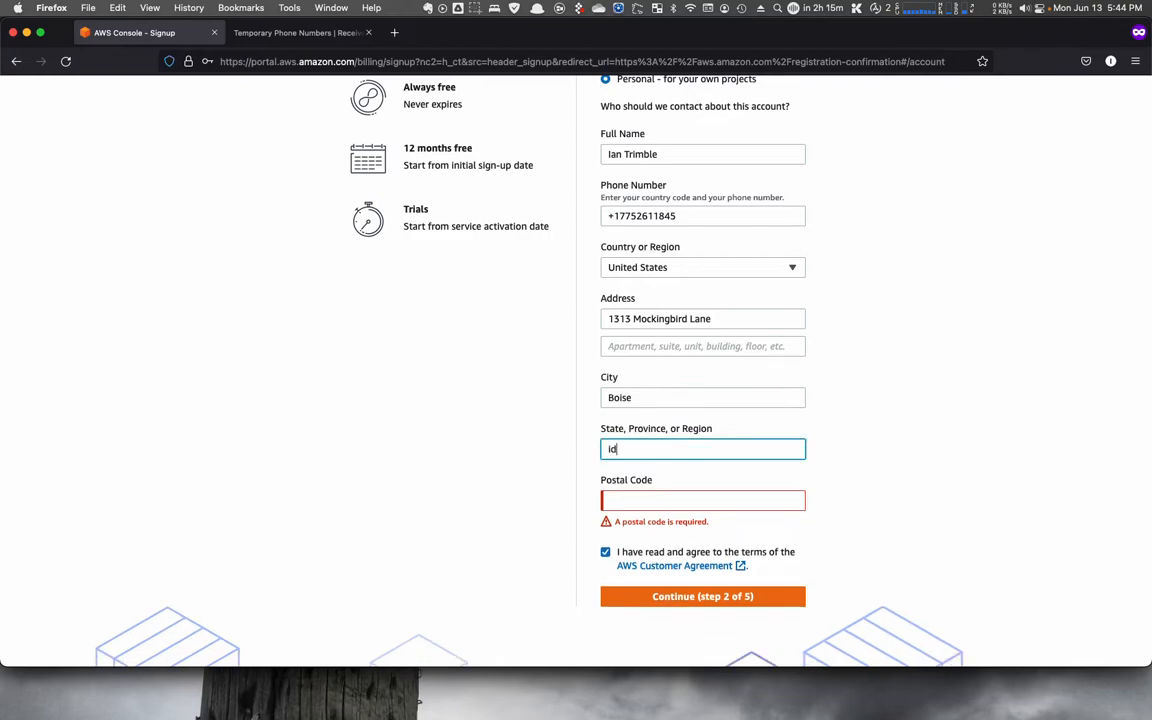
pyautogui.write('idaho')
pyautogui.press('Tab')
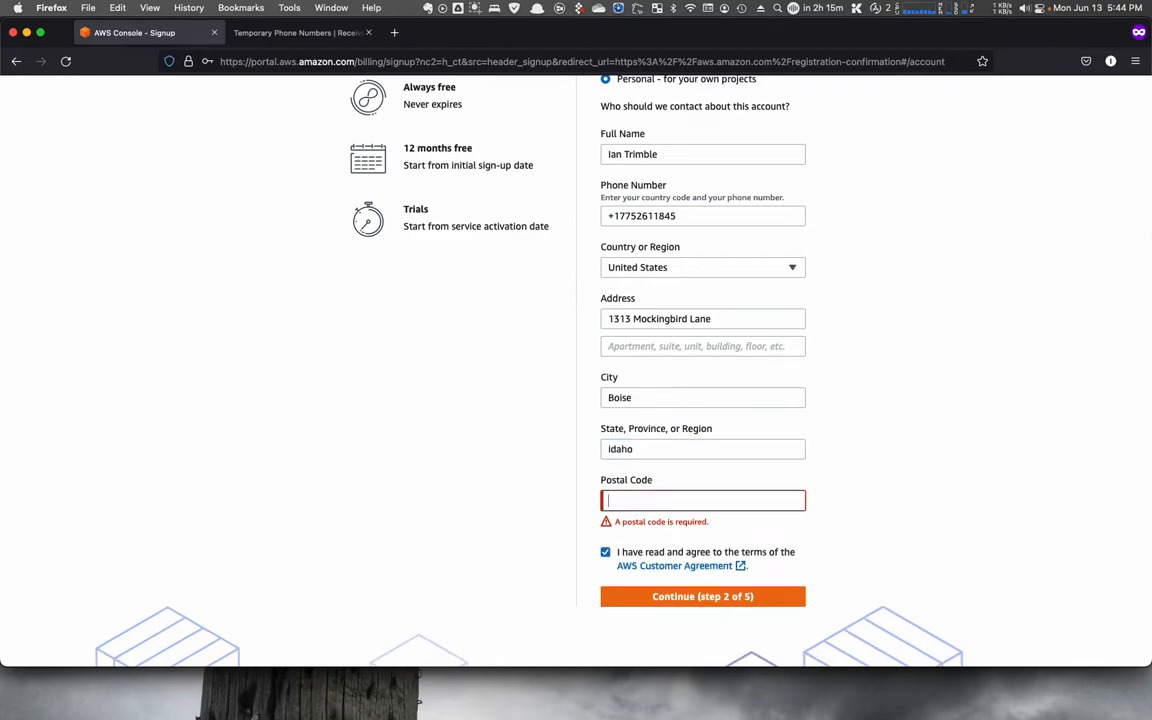
# Step: Search the web for 'boise idaho zip code' in a new private tab
pyautogui.click(395, 36)
pyautogui.click(368, 49)
pyautogui.write('boise ia')
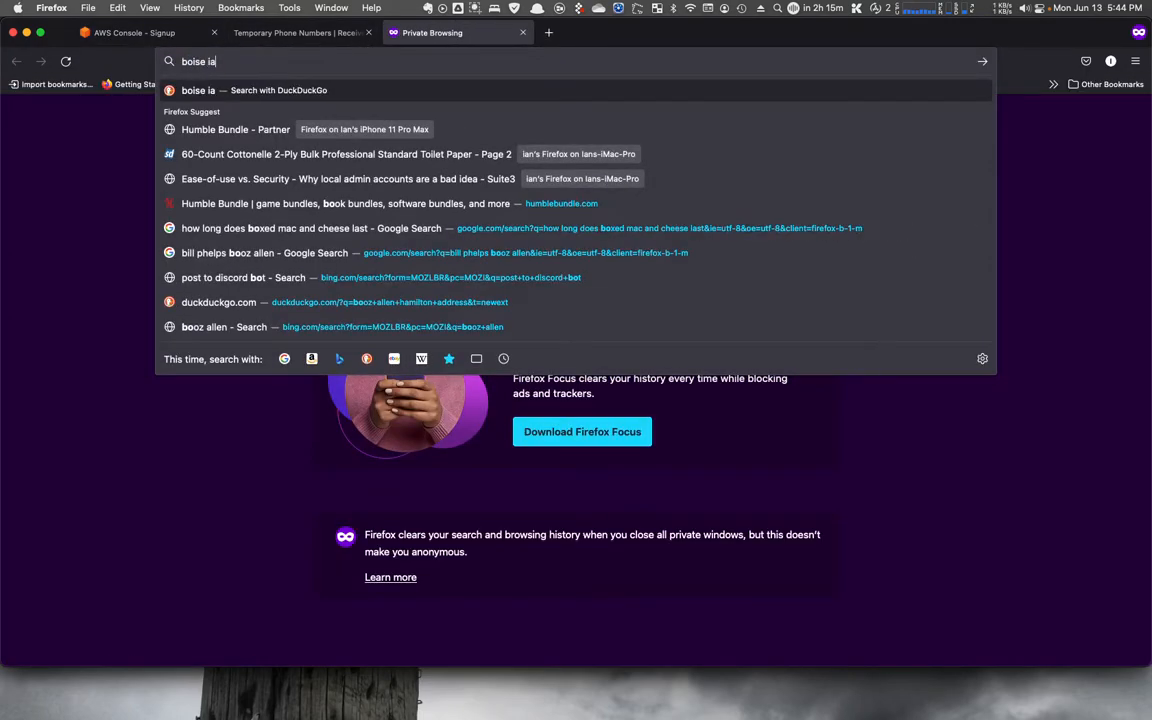
pyautogui.press('BackSpace')
pyautogui.write('daho z')
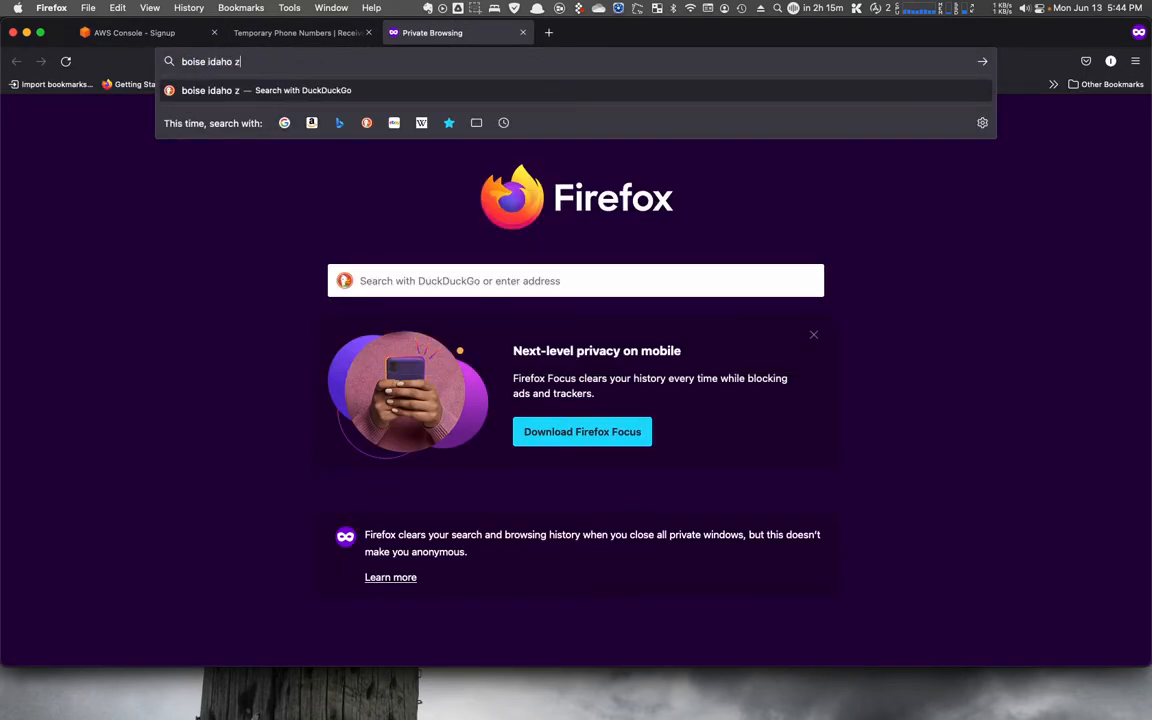
pyautogui.write('ip code')
pyautogui.press('Return')
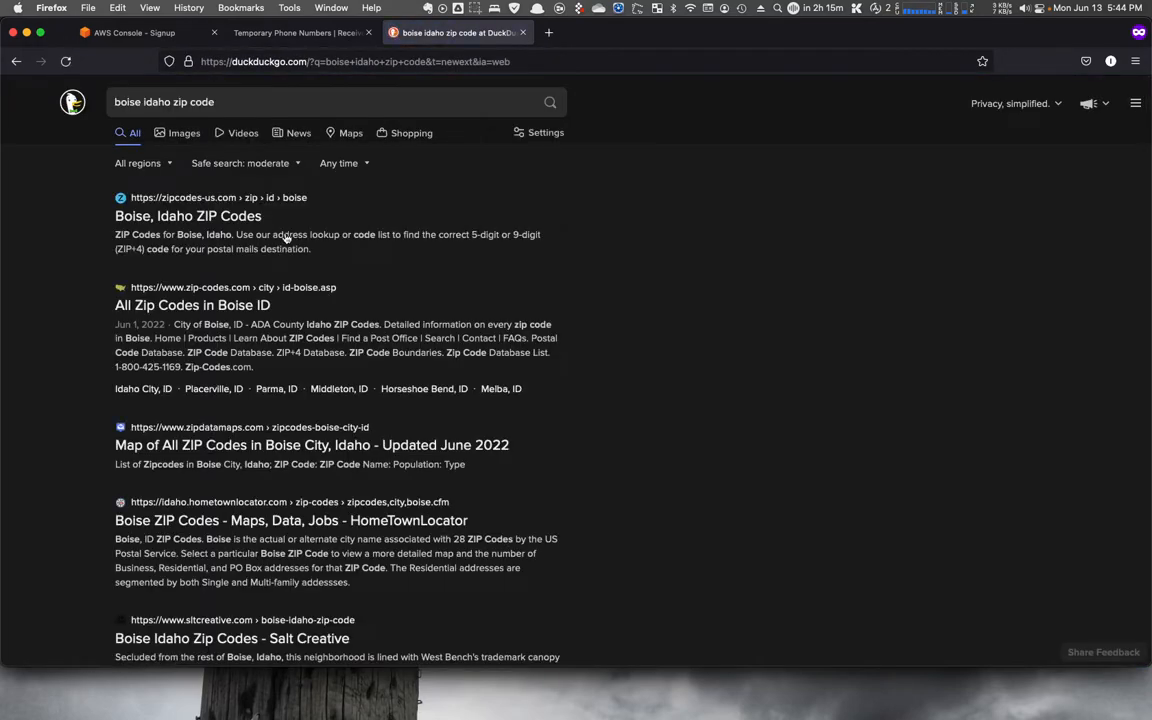
# Step: Select ZIP code 83701 on the zipcodes-us.com Boise page and return to the sign-up form
pyautogui.click(237, 222)
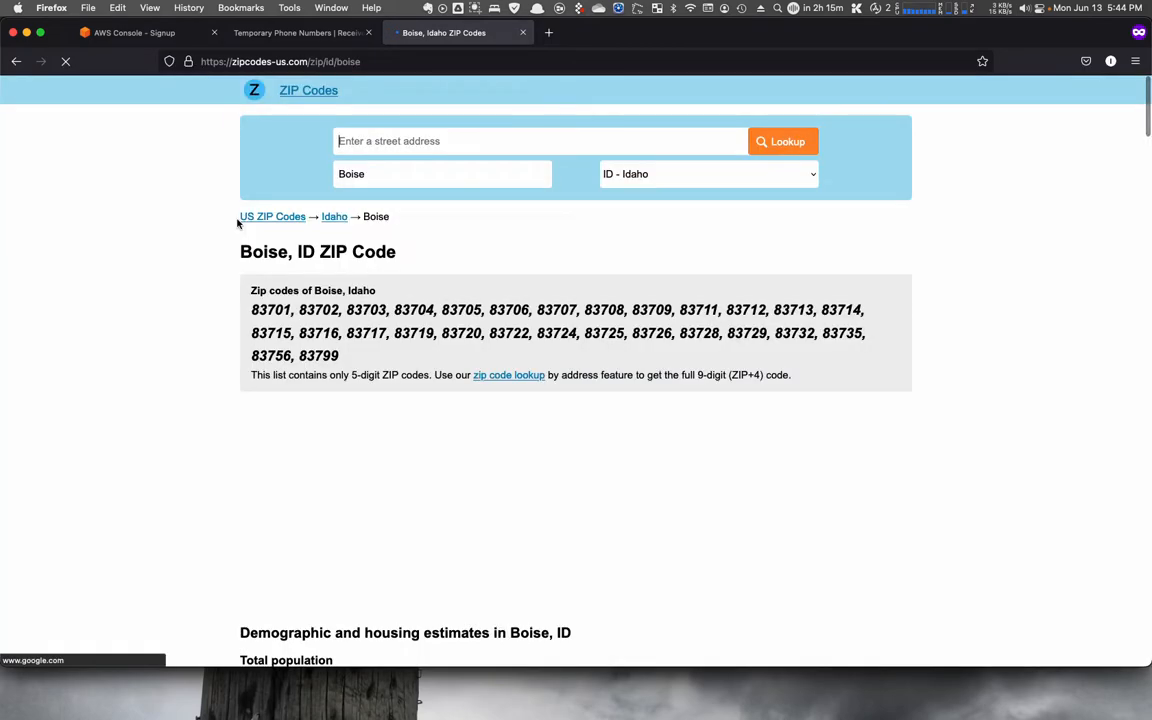
pyautogui.doubleClick(261, 311)
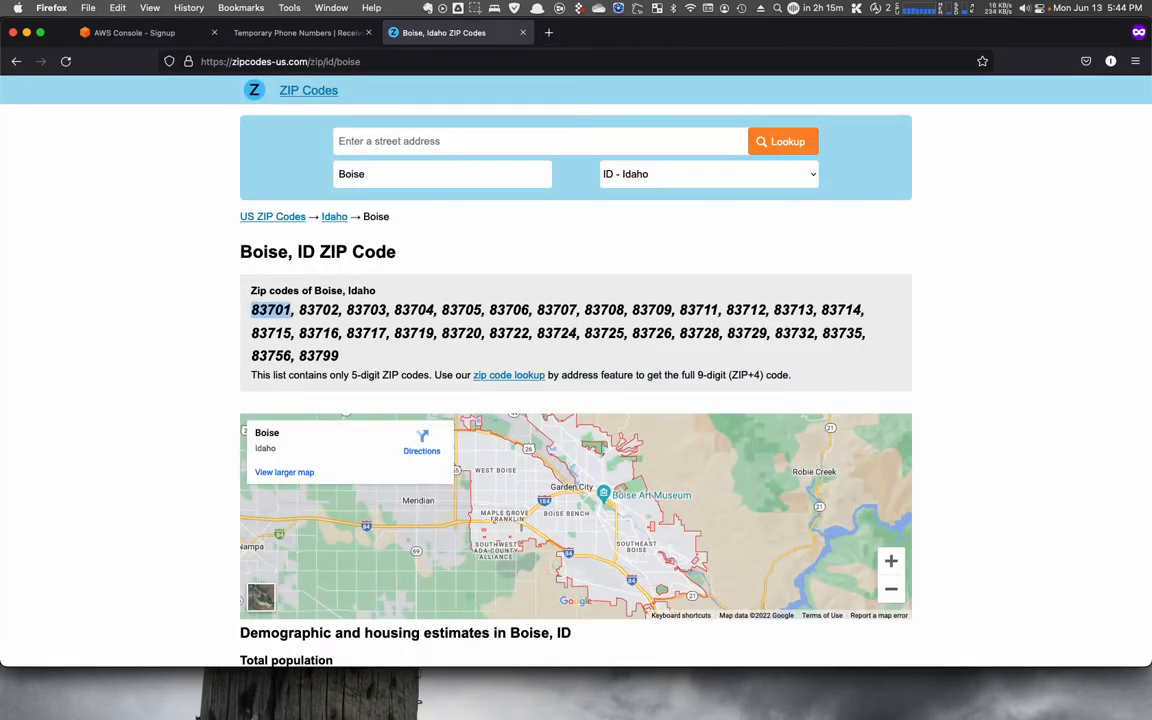
pyautogui.press('super+Tab')
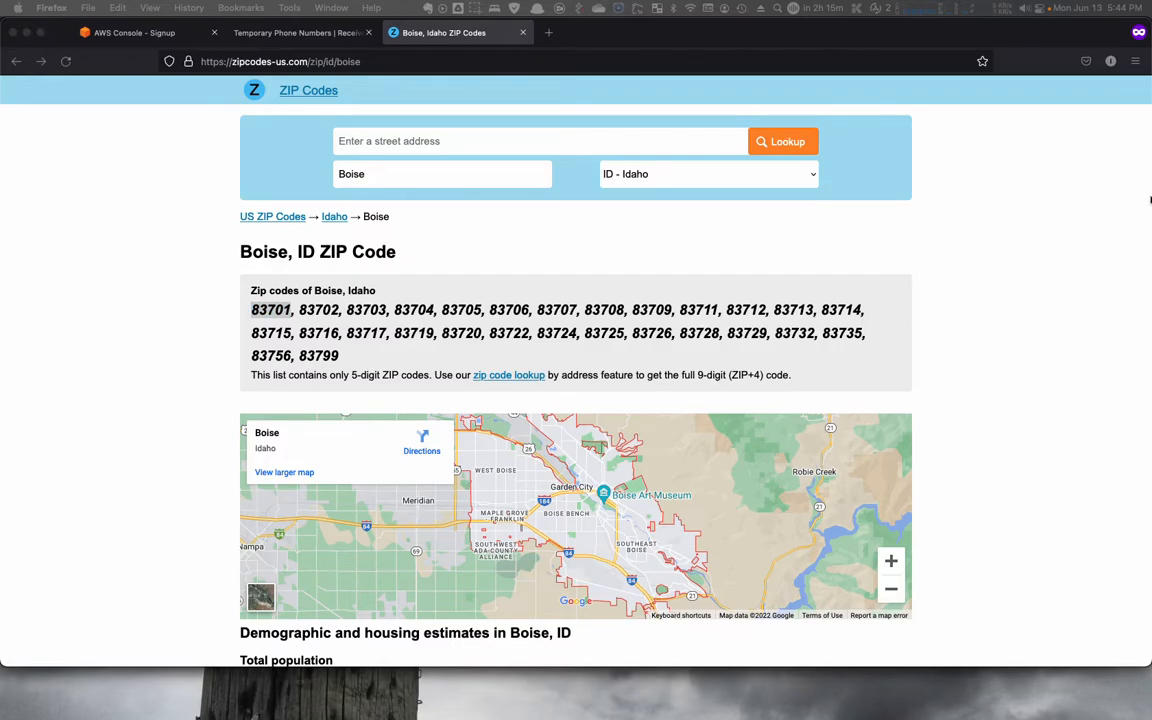
pyautogui.click(128, 33)
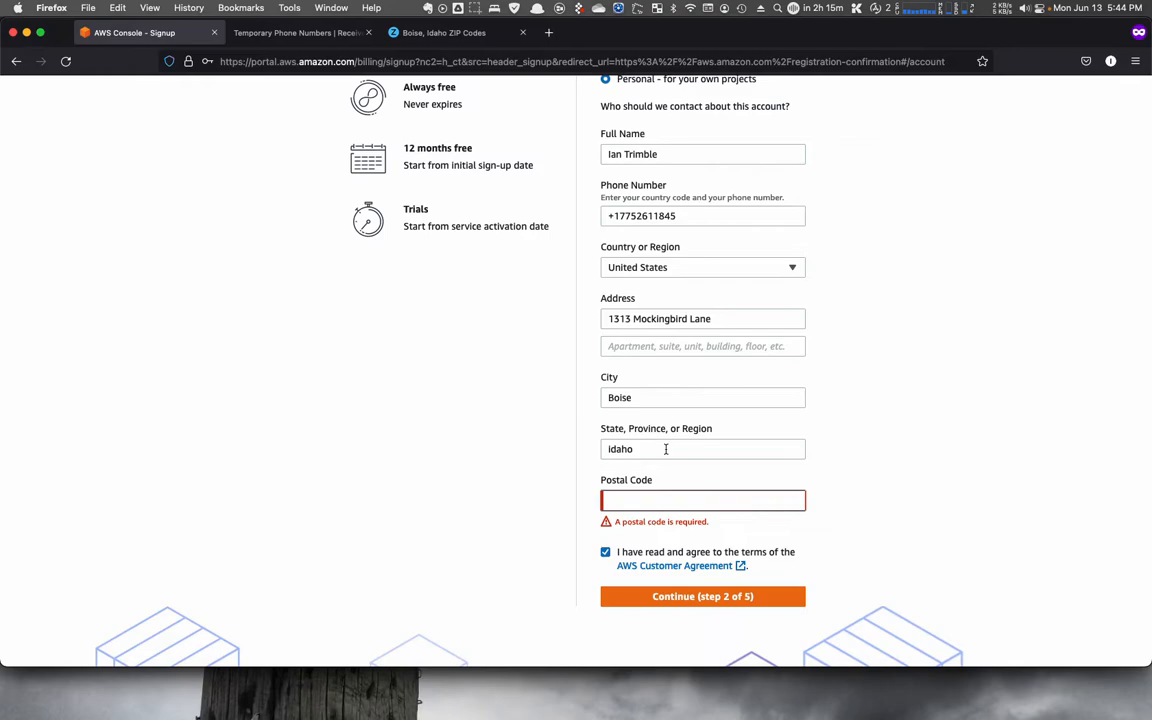
# Step: Enter the postal code and continue to the Billing Information step
pyautogui.write('83701')
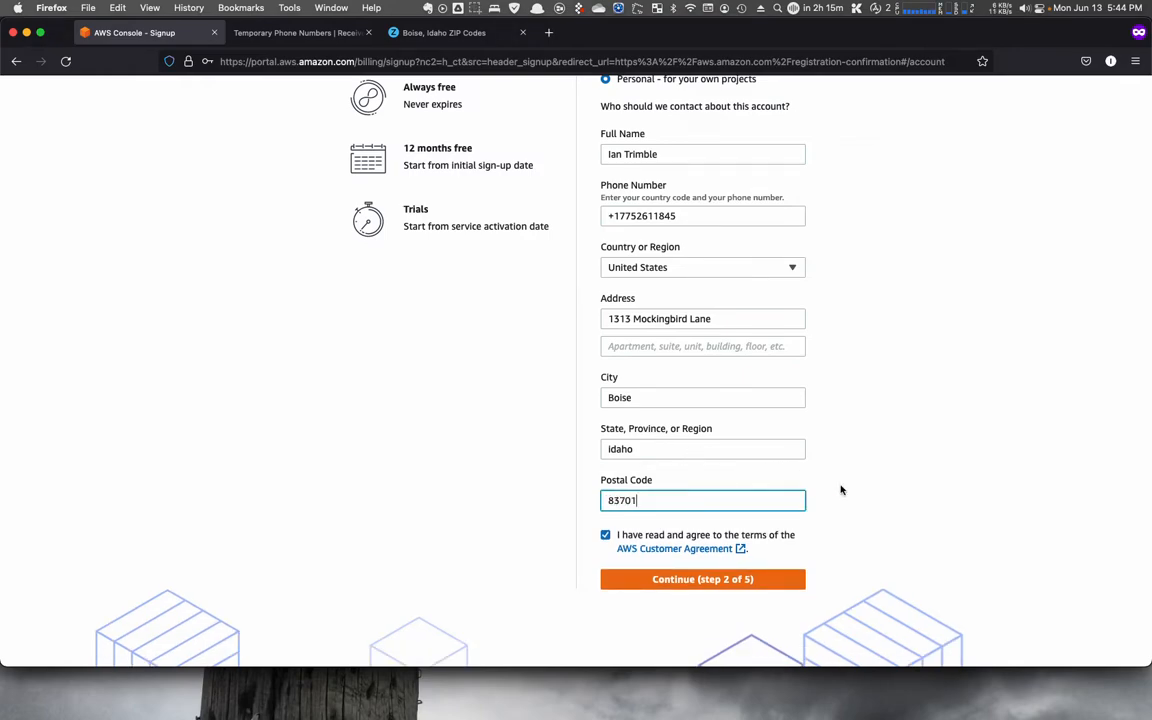
pyautogui.click(688, 580)
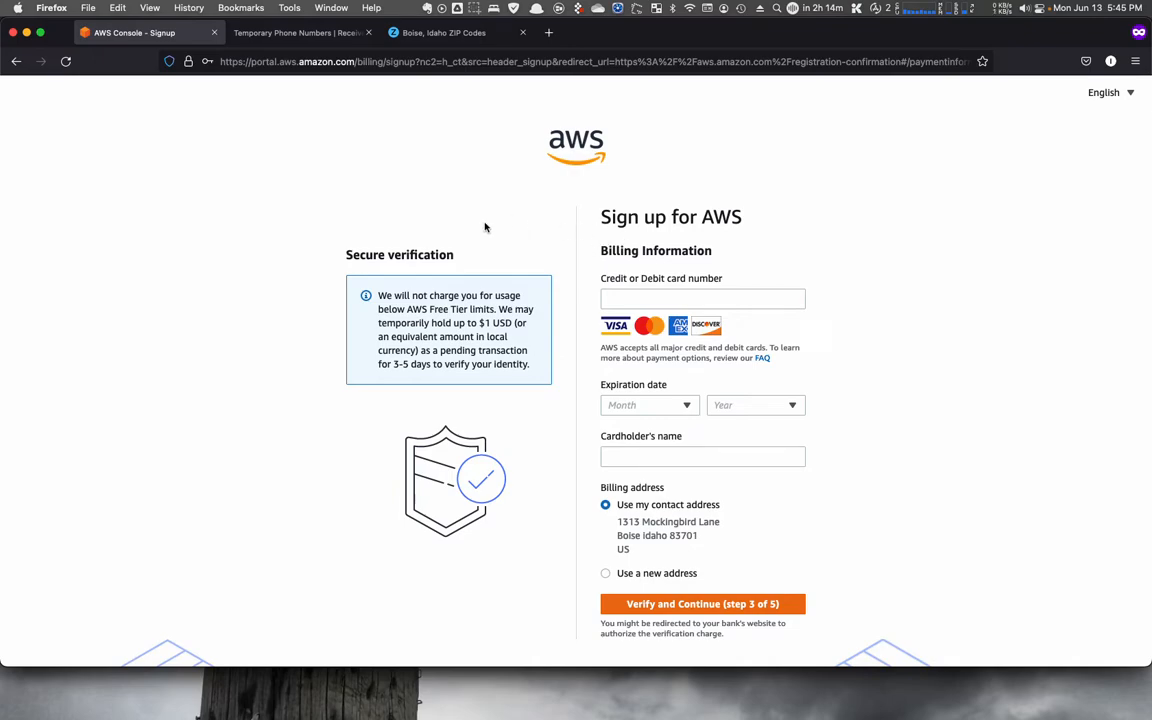
# Step: Copy the Amazon virtual card number from Privacy.com
pyautogui.click(333, 8)
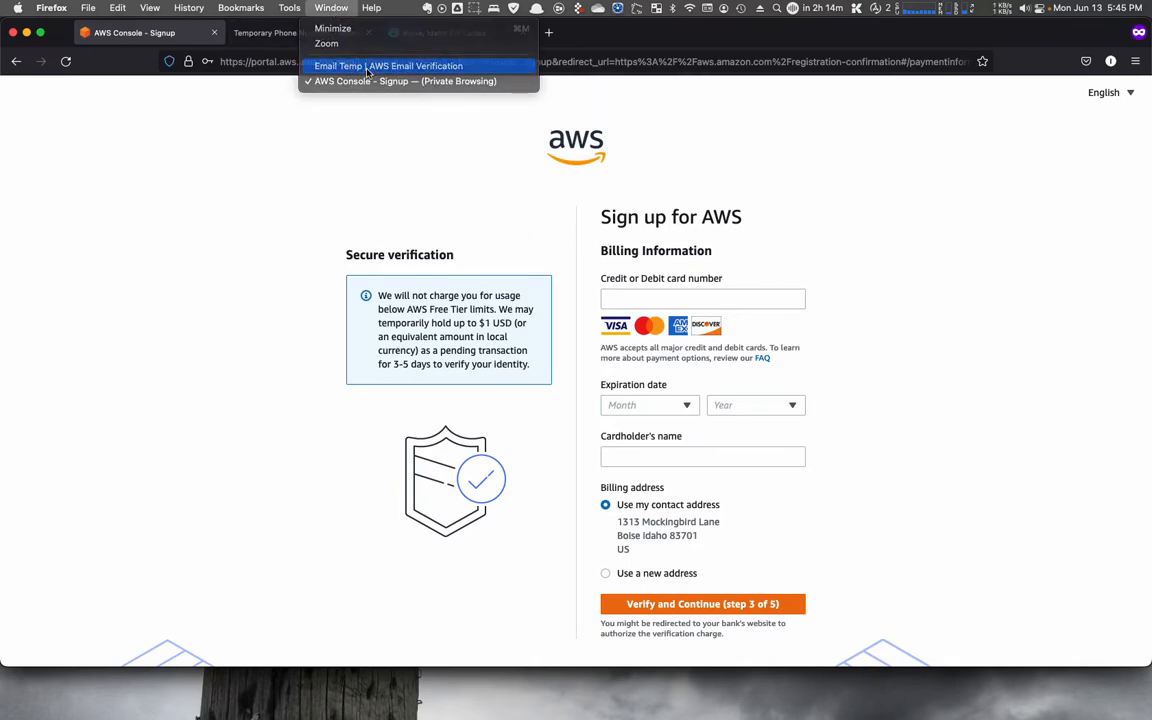
pyautogui.click(332, 66)
pyautogui.click(130, 36)
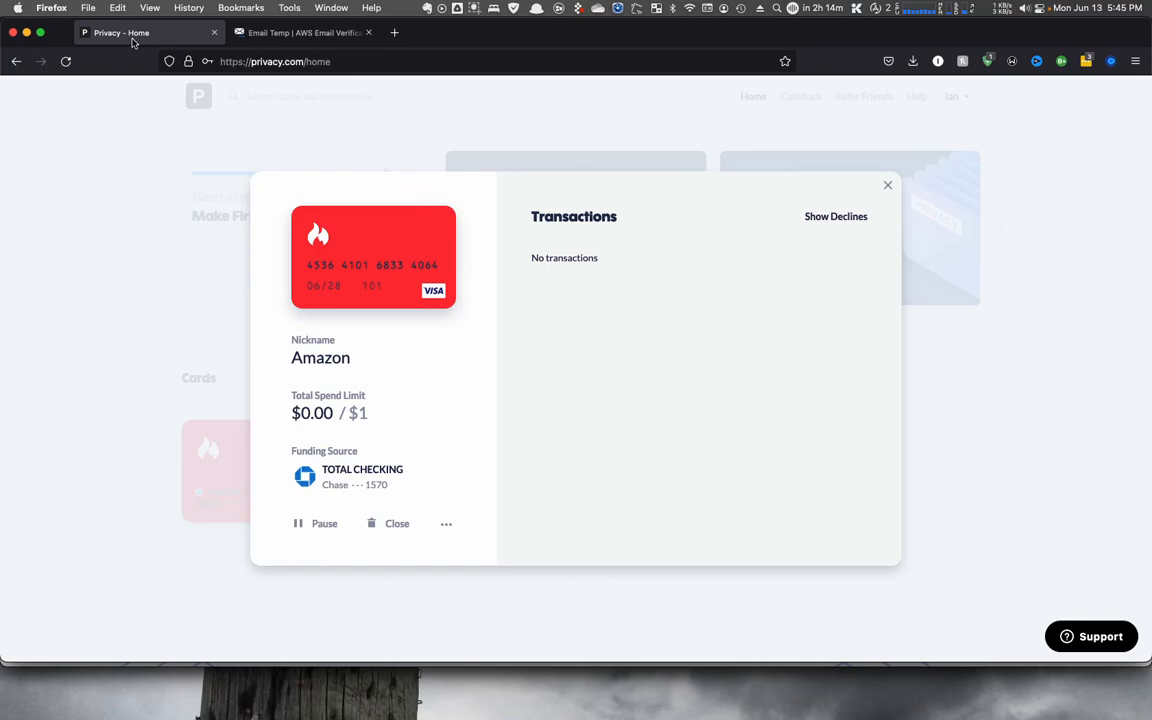
pyautogui.click(408, 268)
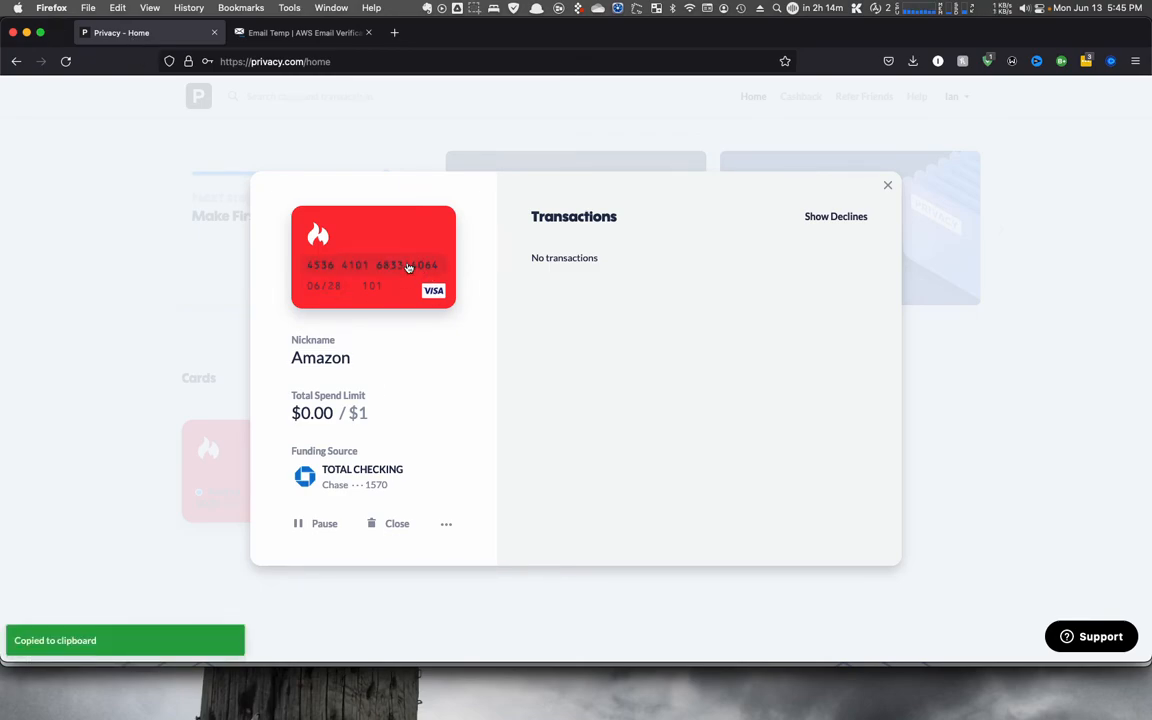
pyautogui.click(268, 33)
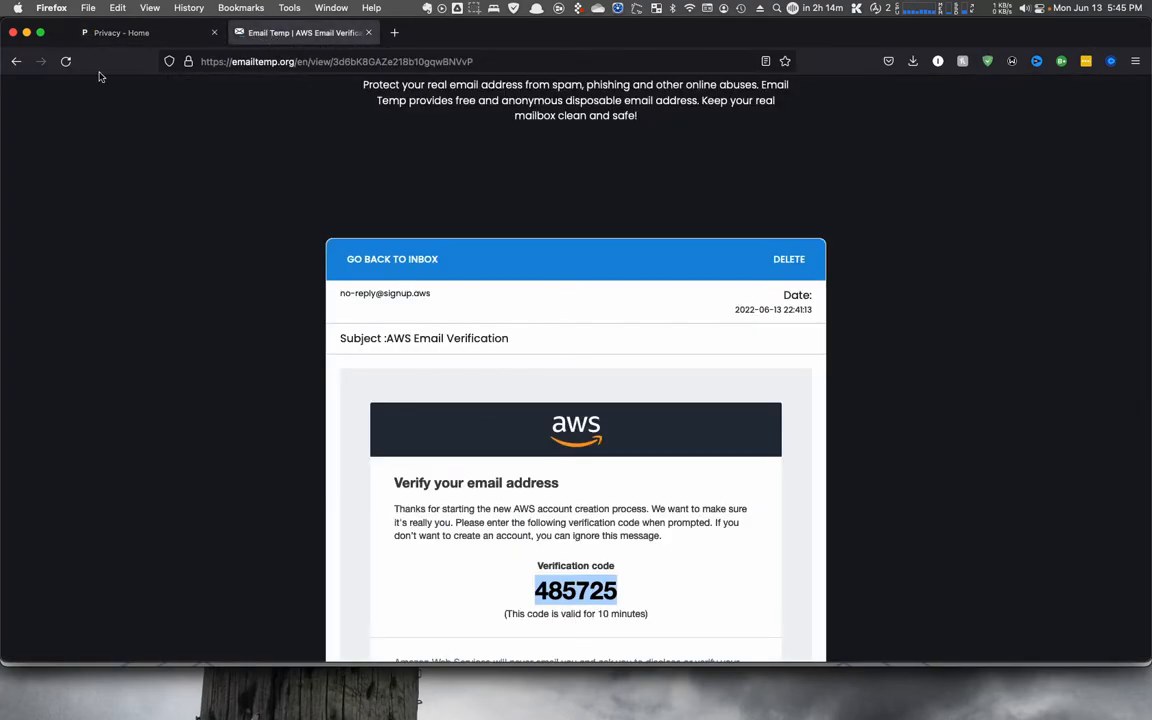
pyautogui.click(108, 33)
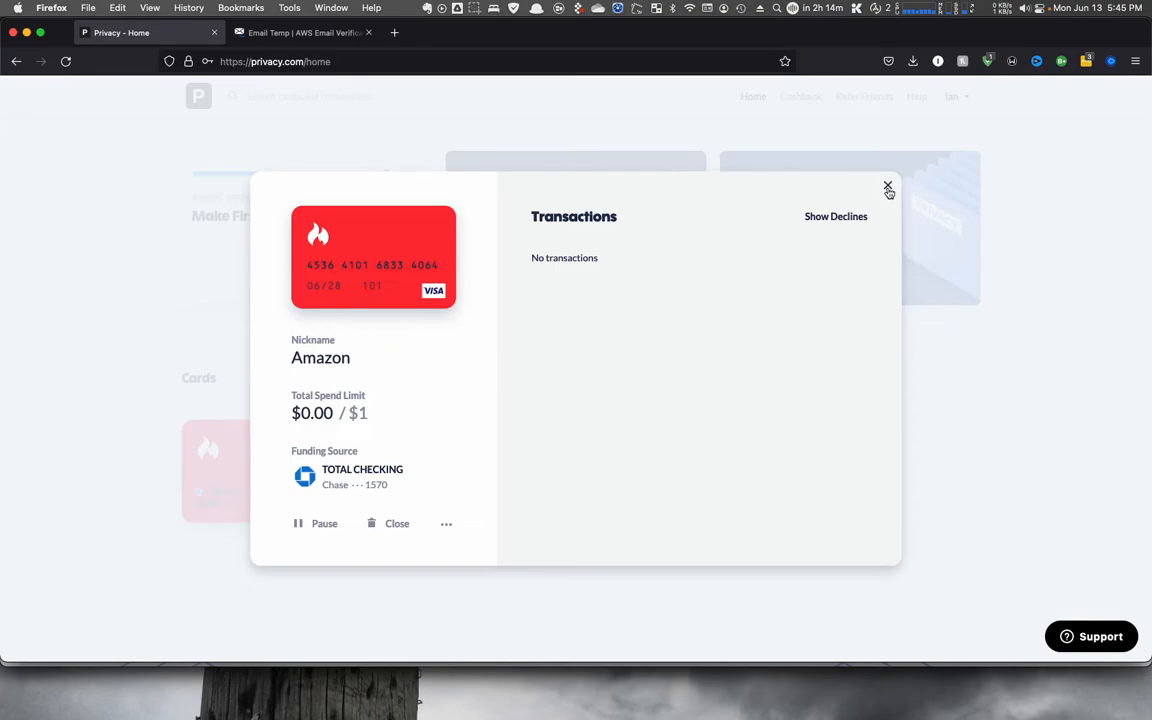
# Step: Autofill the AWS card number field from the saved virtual card, then bring Privacy.com back
pyautogui.click(330, 7)
pyautogui.click(336, 81)
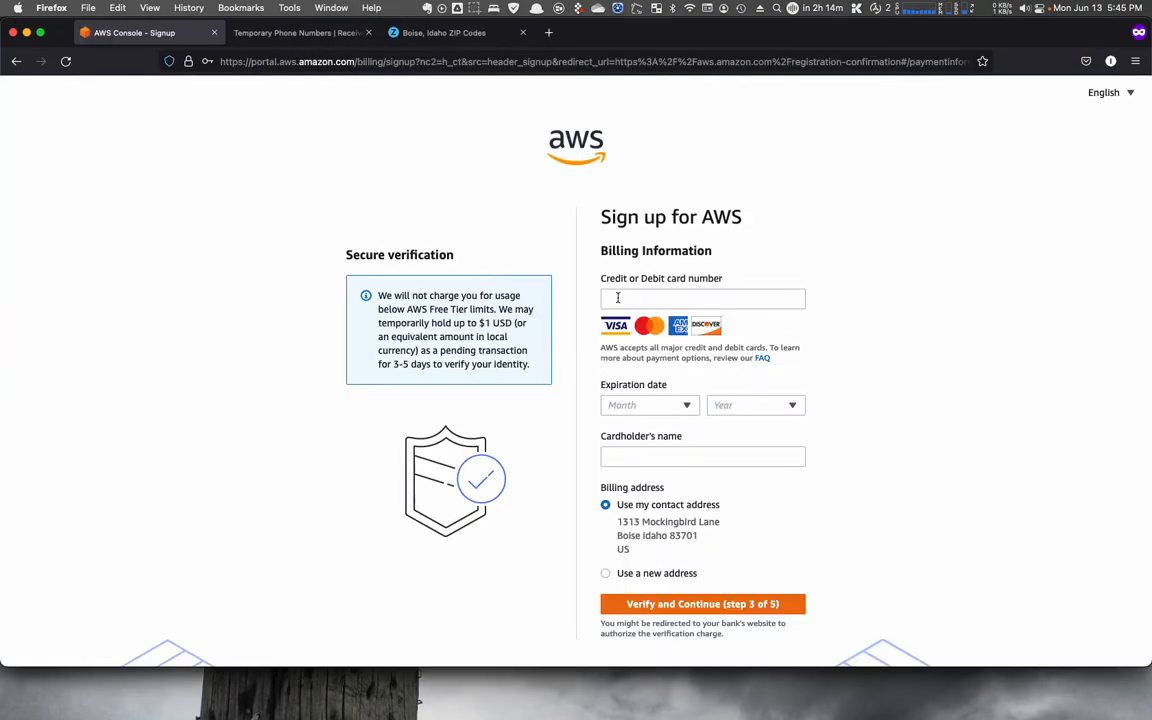
pyautogui.click(618, 297)
pyautogui.press('Down')
pyautogui.press('Return')
pyautogui.click(334, 8)
pyautogui.click(338, 65)
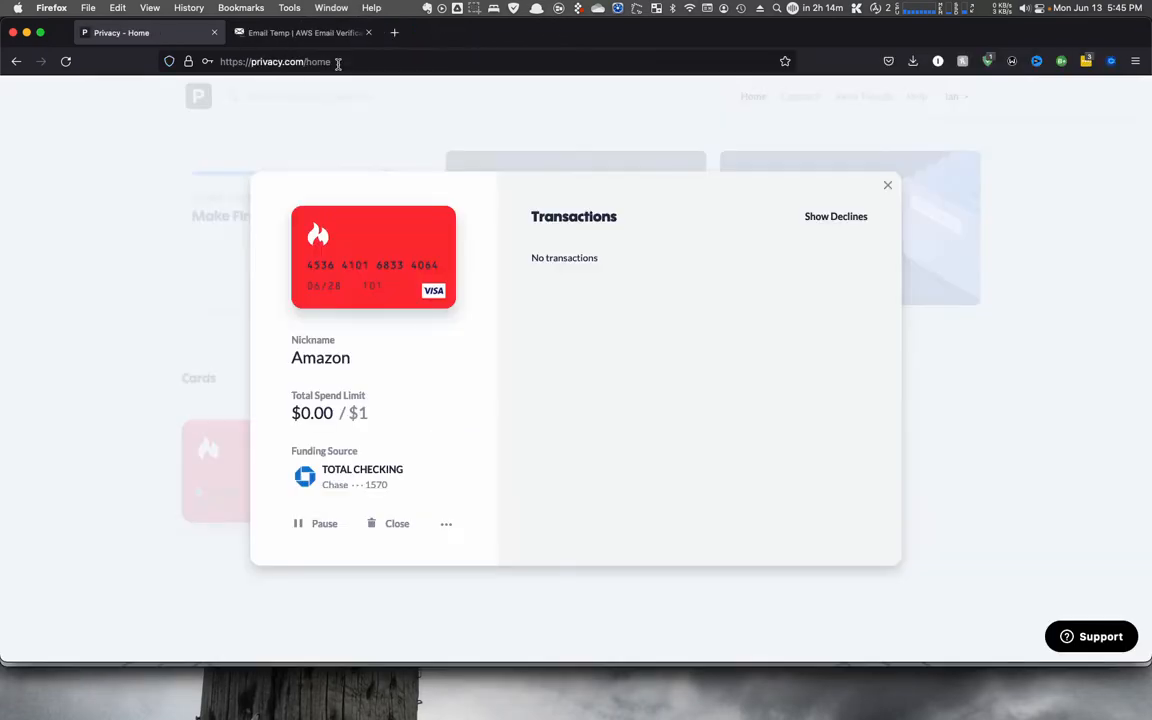
pyautogui.click(331, 8)
# Step: Enter a June 2028 card expiry and the cardholder's name, then submit the billing details
pyautogui.click(331, 80)
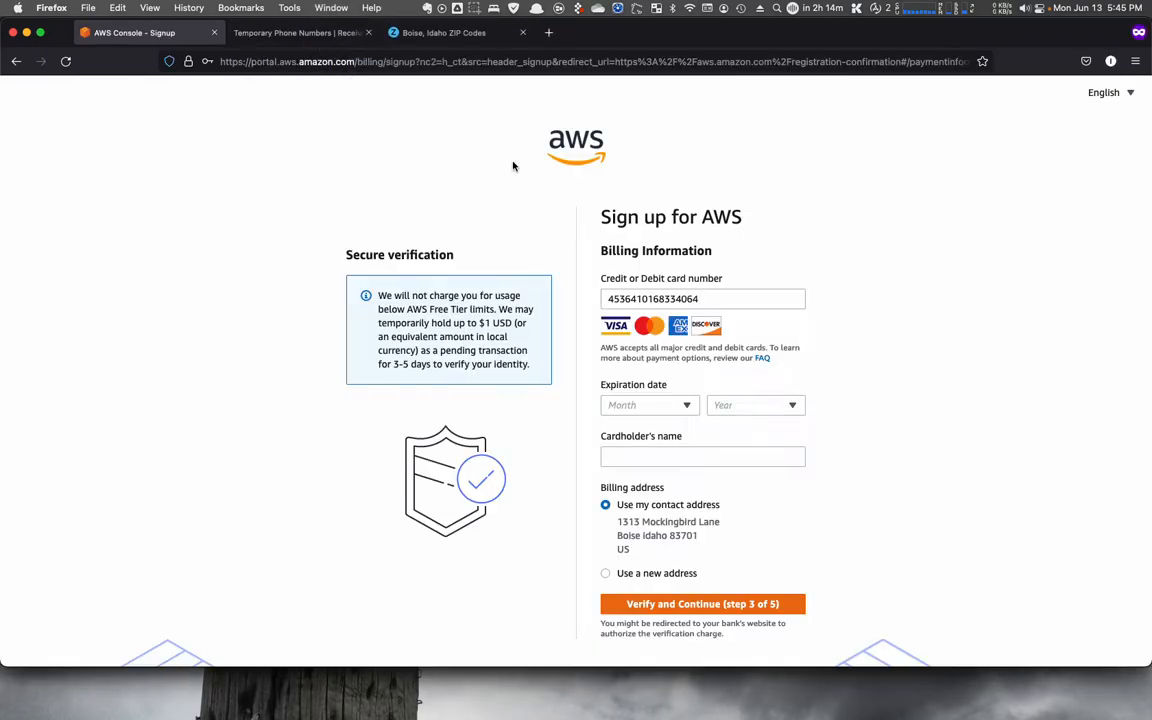
pyautogui.click(665, 405)
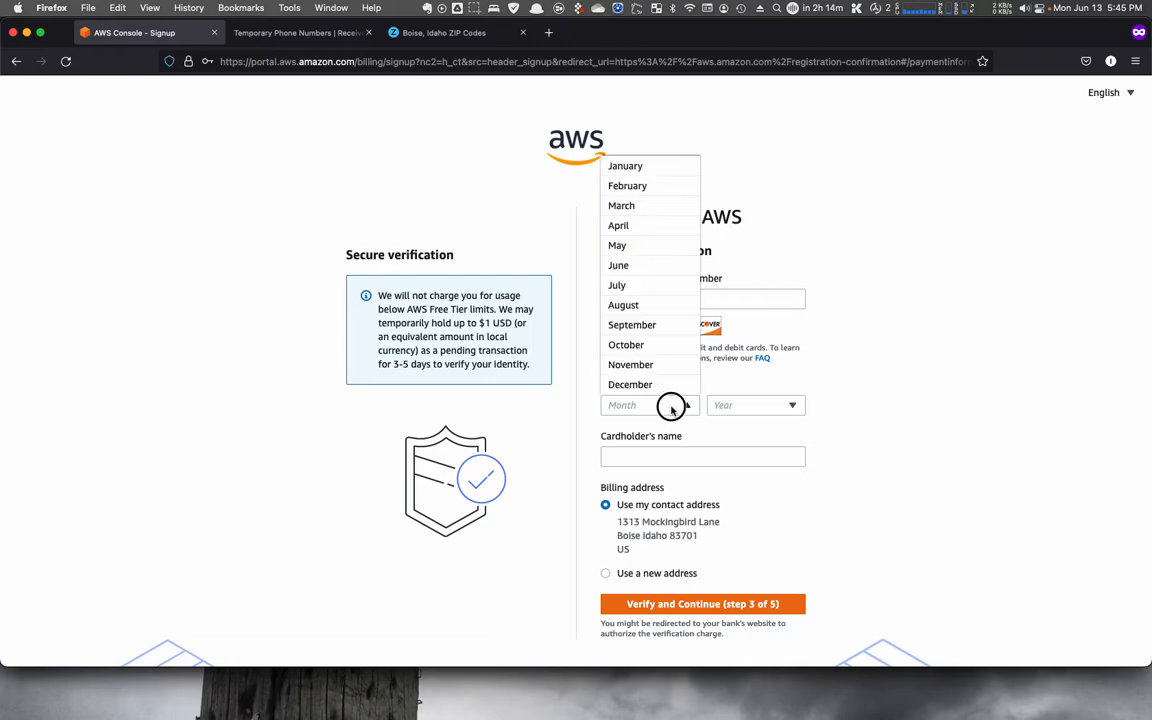
pyautogui.click(638, 266)
pyautogui.click(763, 405)
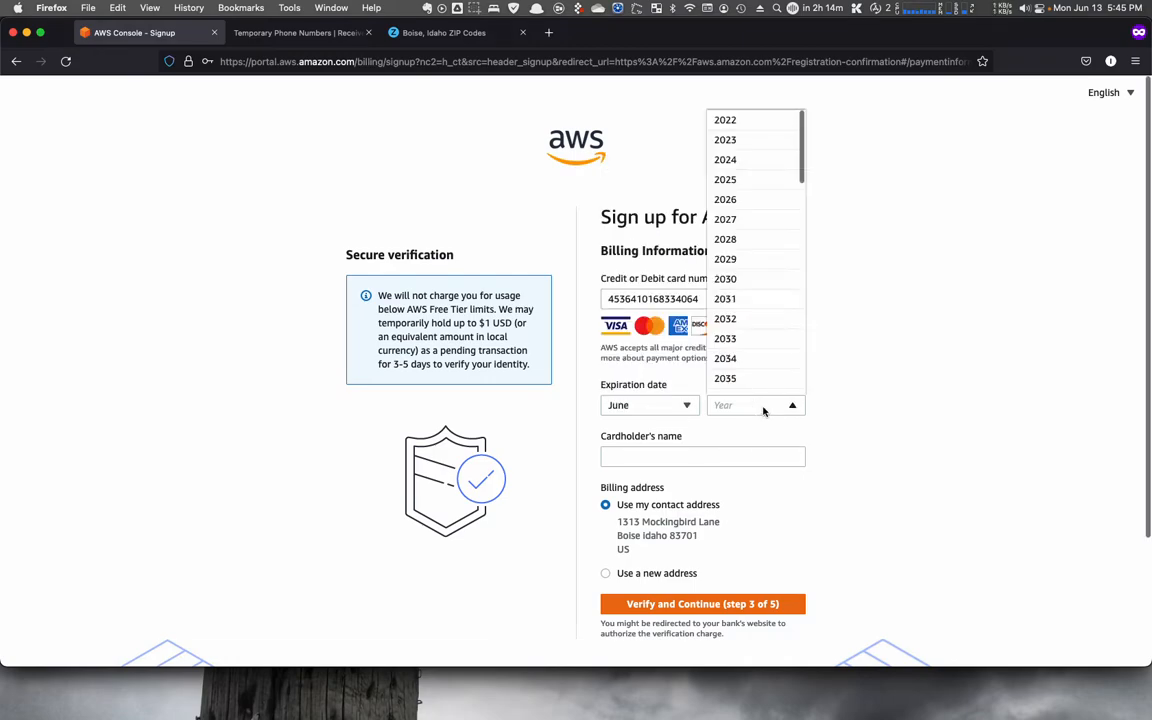
pyautogui.click(743, 238)
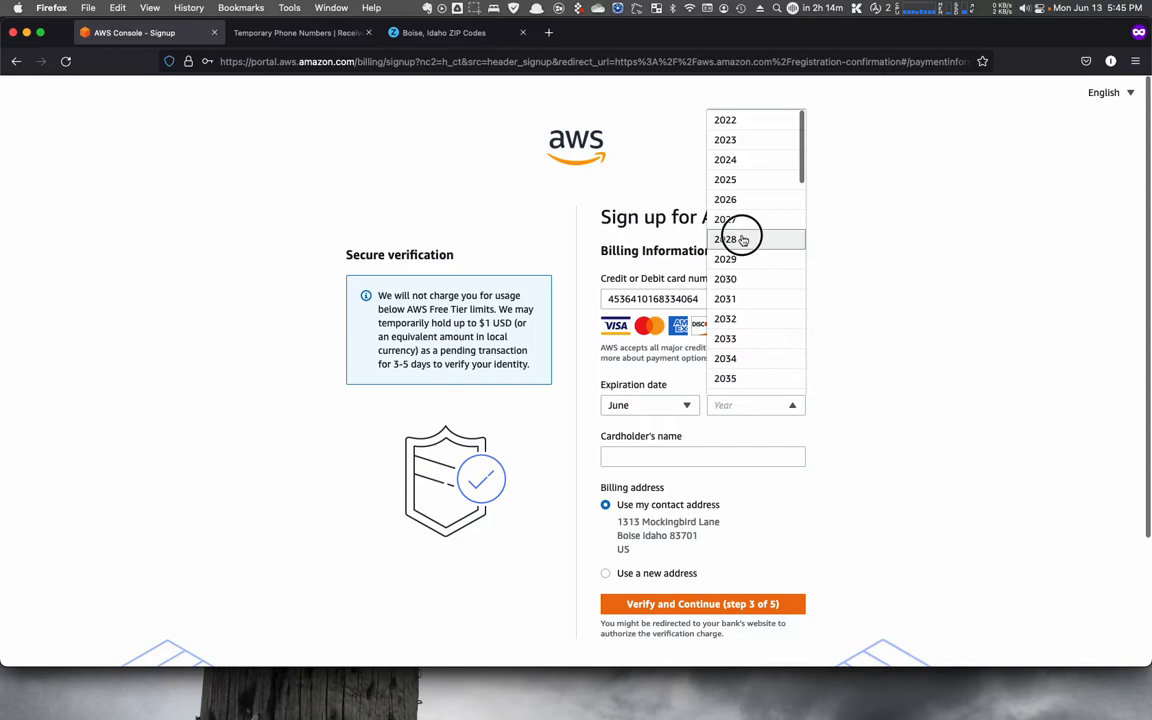
pyautogui.click(621, 451)
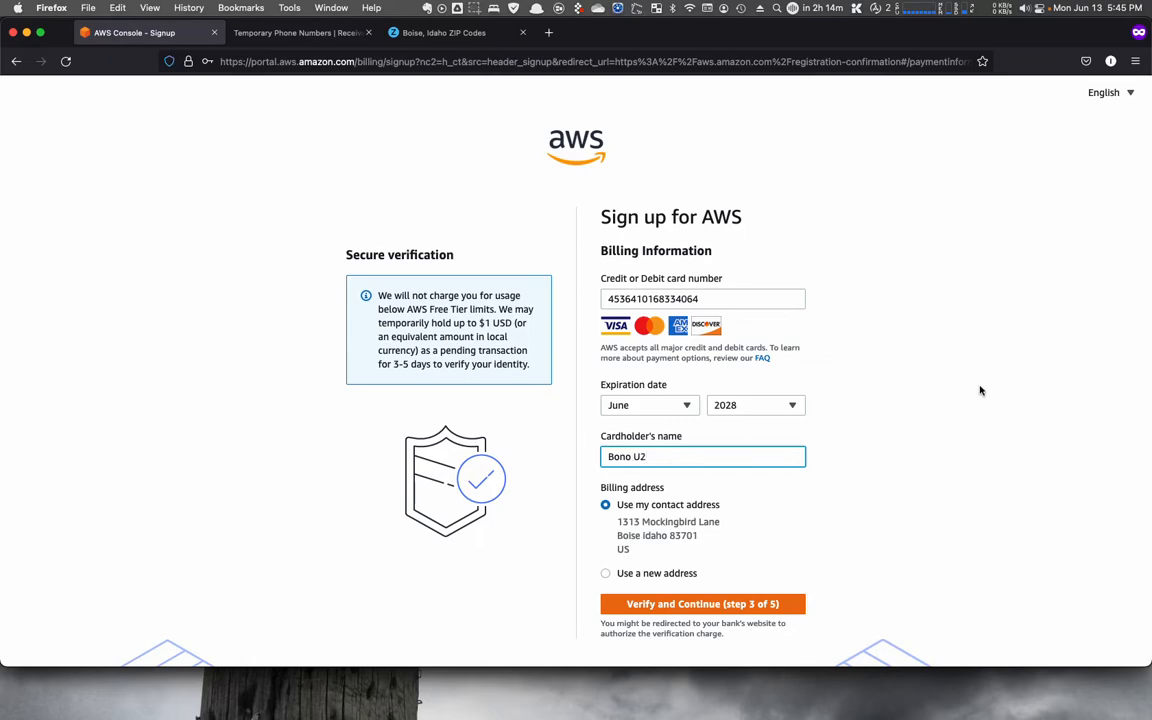
pyautogui.scroll(-2, 833, 476)
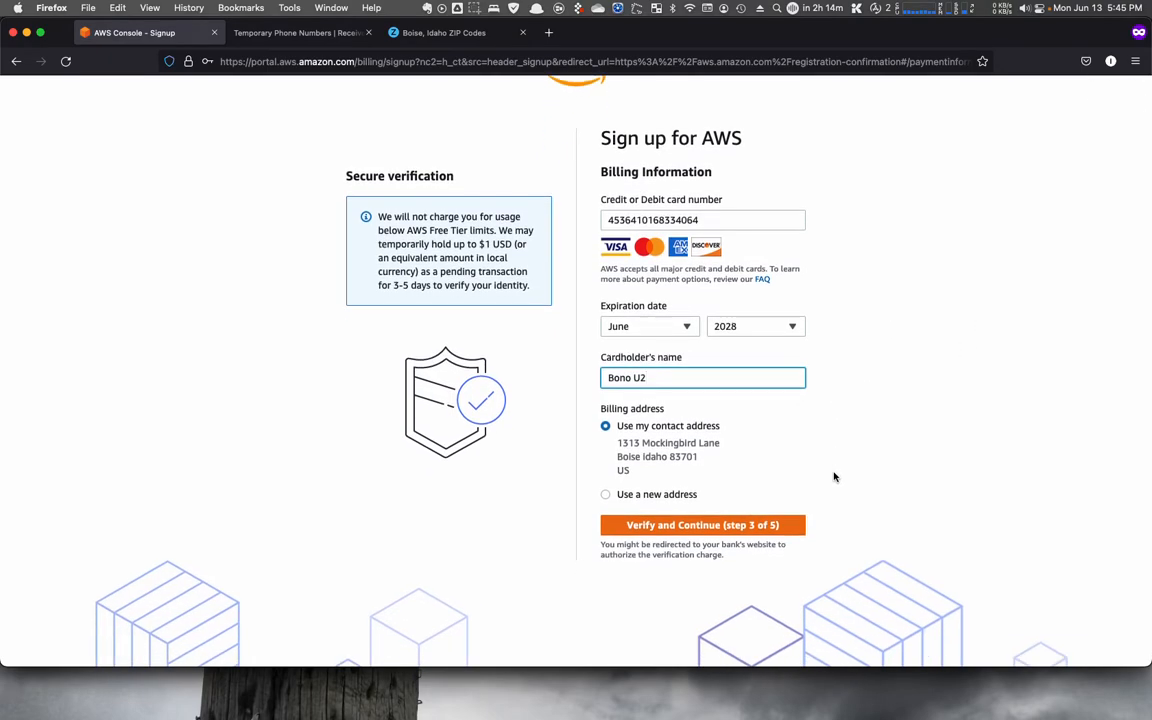
pyautogui.click(664, 526)
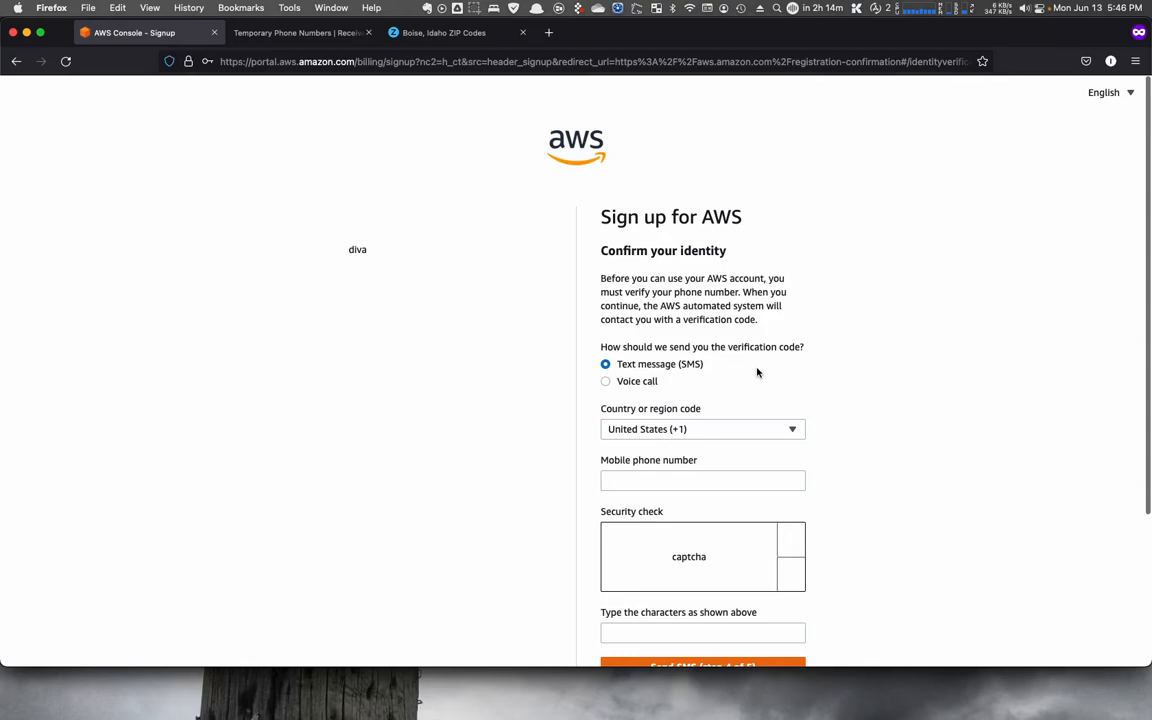
# Step: Paste the temporary number into the Mobile phone number field
pyautogui.scroll(-1, 757, 372)
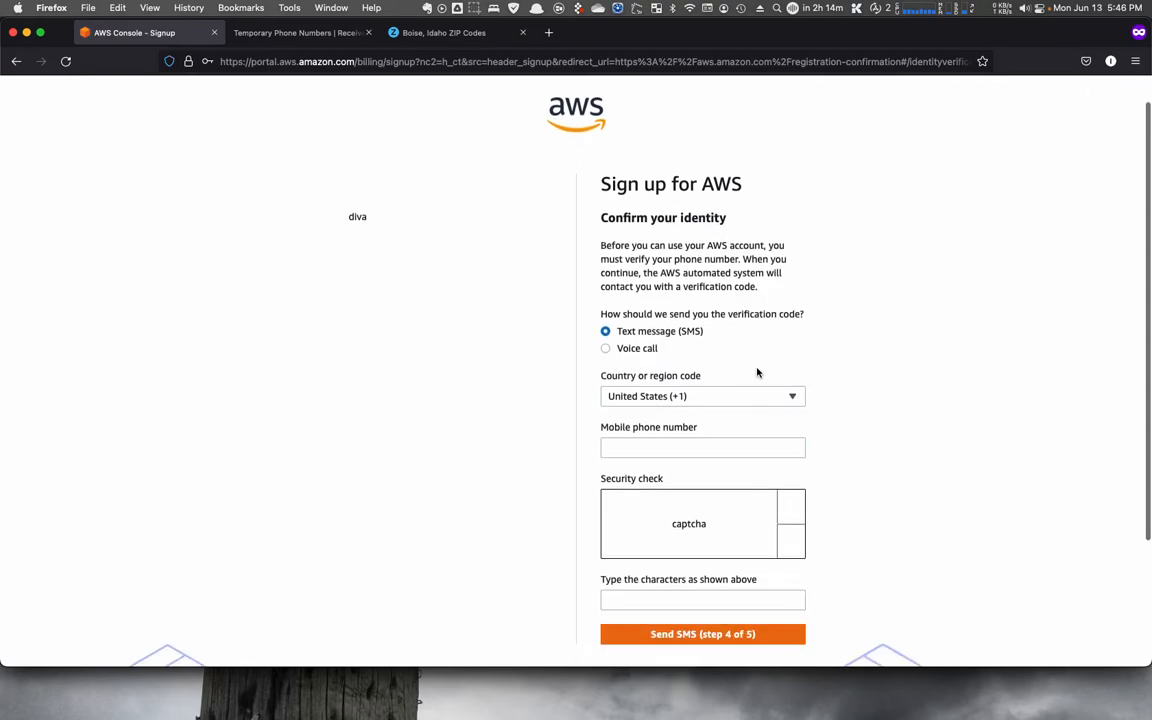
pyautogui.click(679, 432)
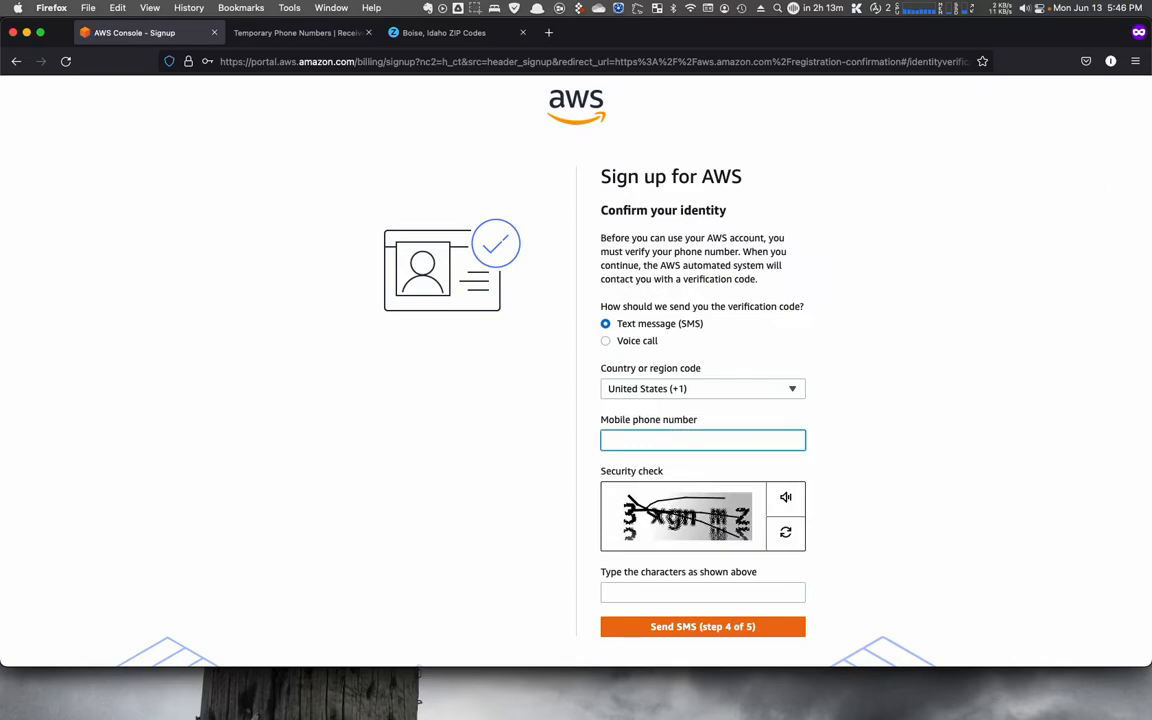
pyautogui.press('super+Tab')
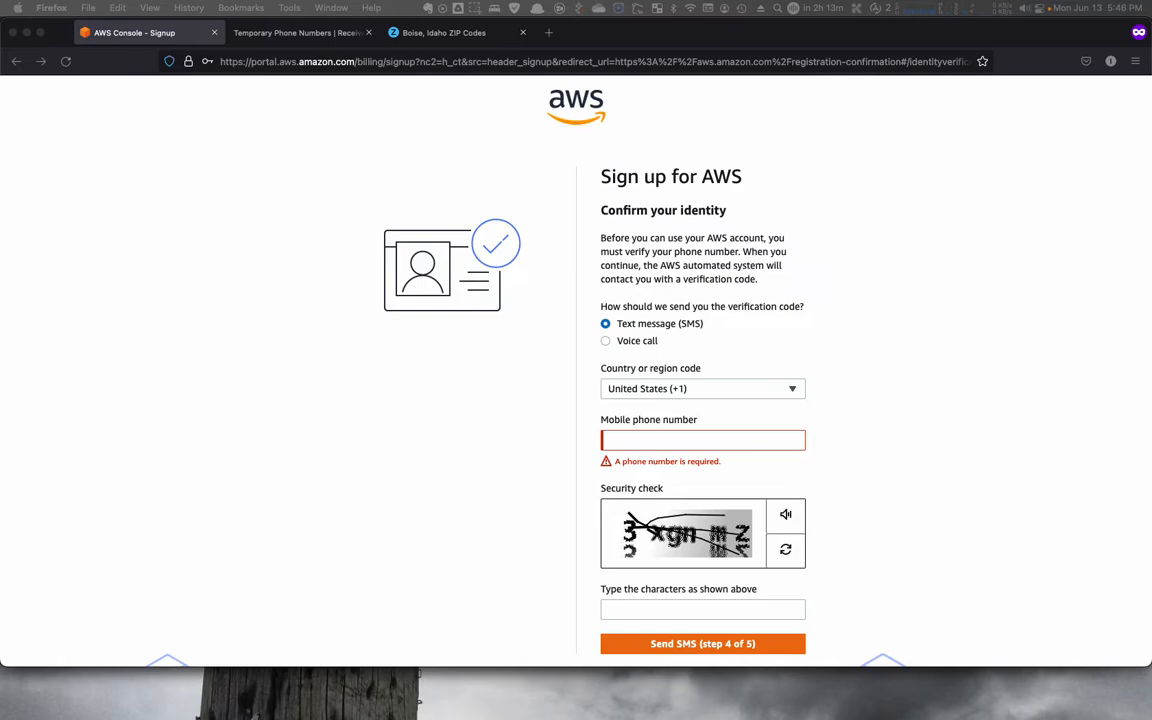
pyautogui.click(676, 440)
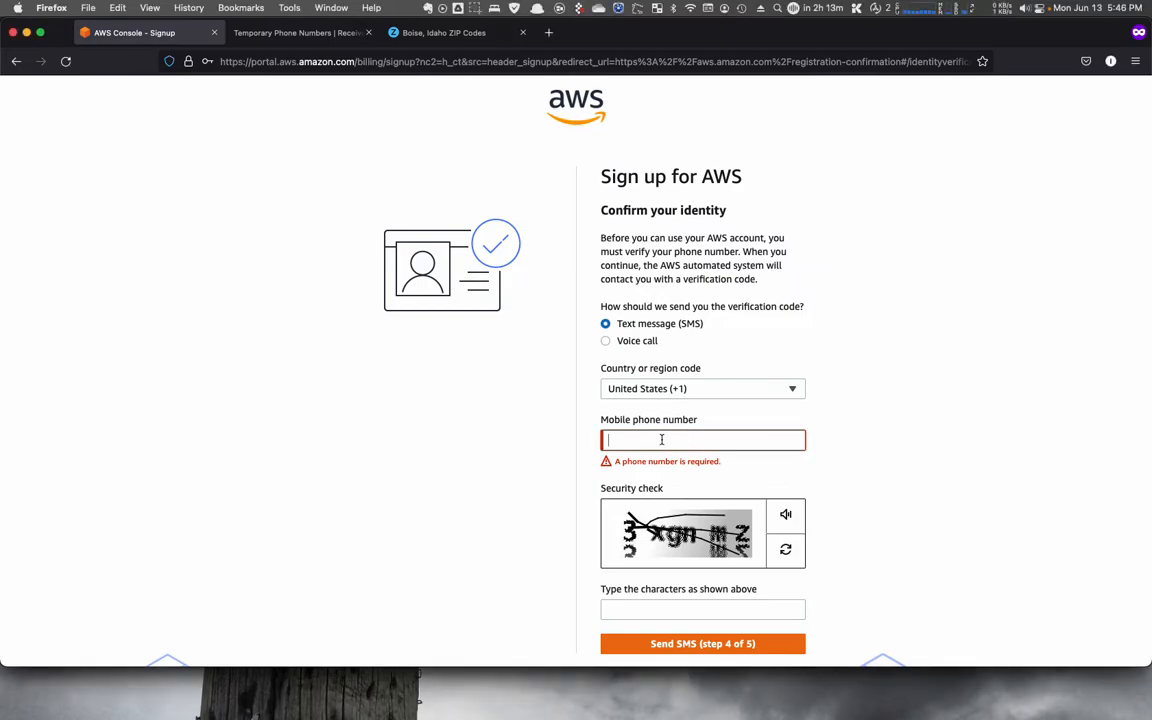
pyautogui.press('super+v')
# Step: Enter the security-check characters and request the SMS verification code
pyautogui.scroll(-3, 892, 373)
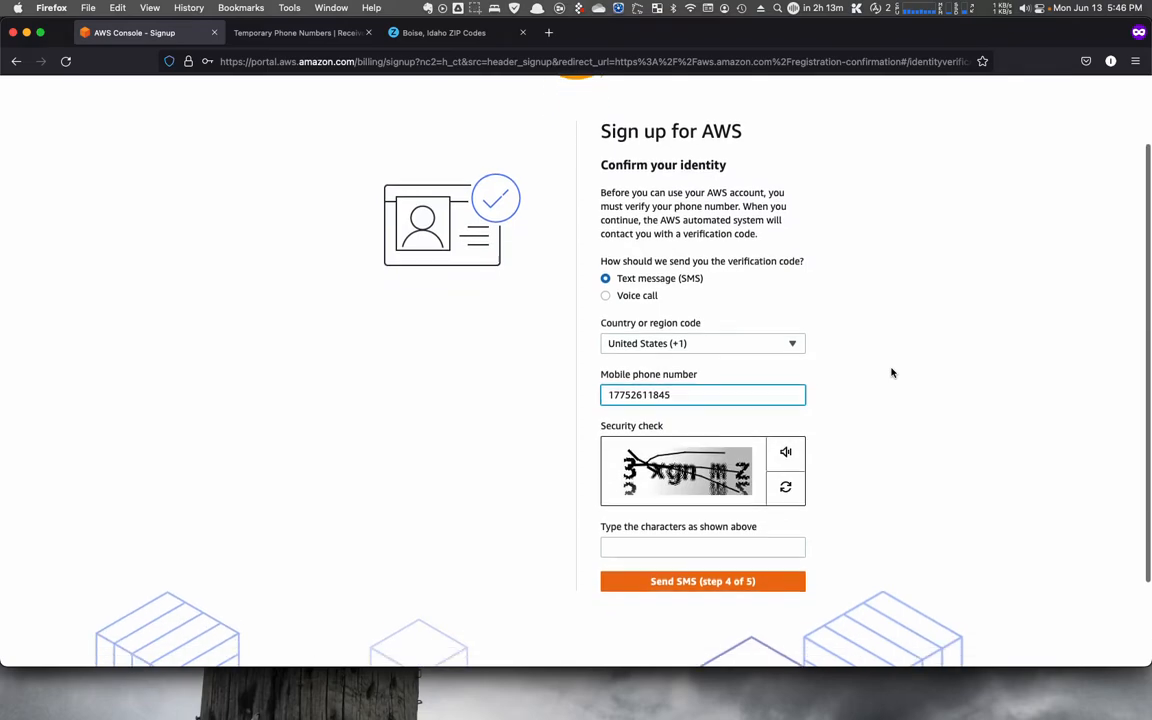
pyautogui.click(684, 439)
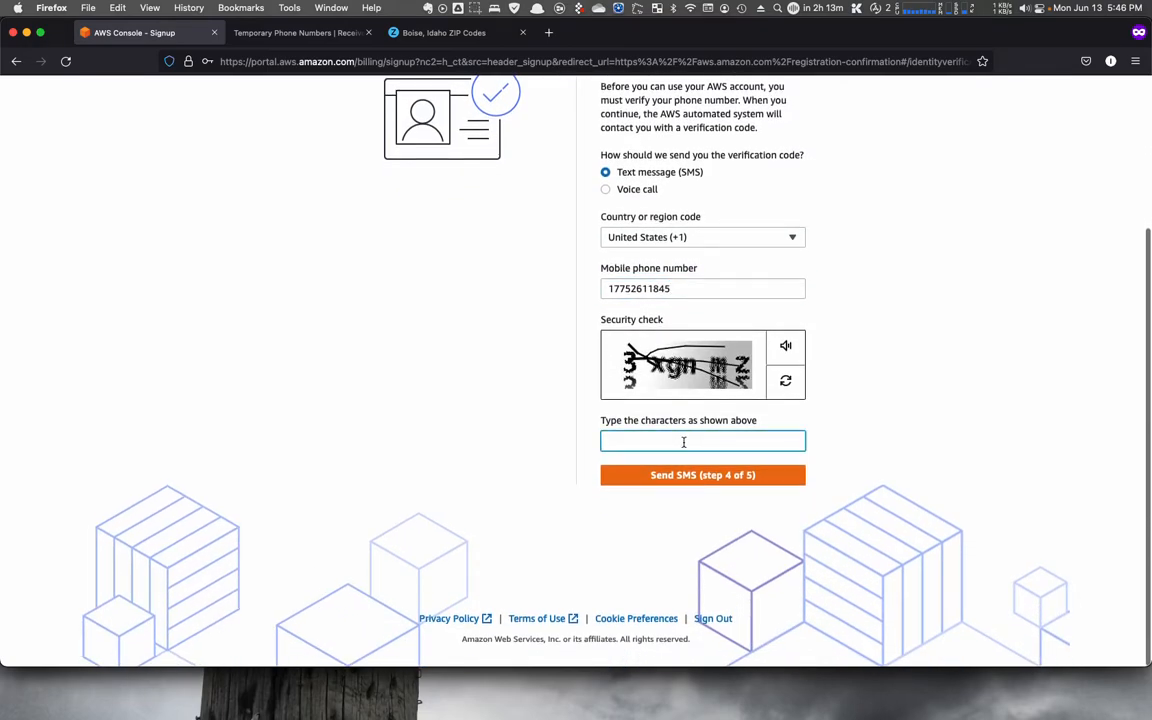
pyautogui.write('3xgnmz')
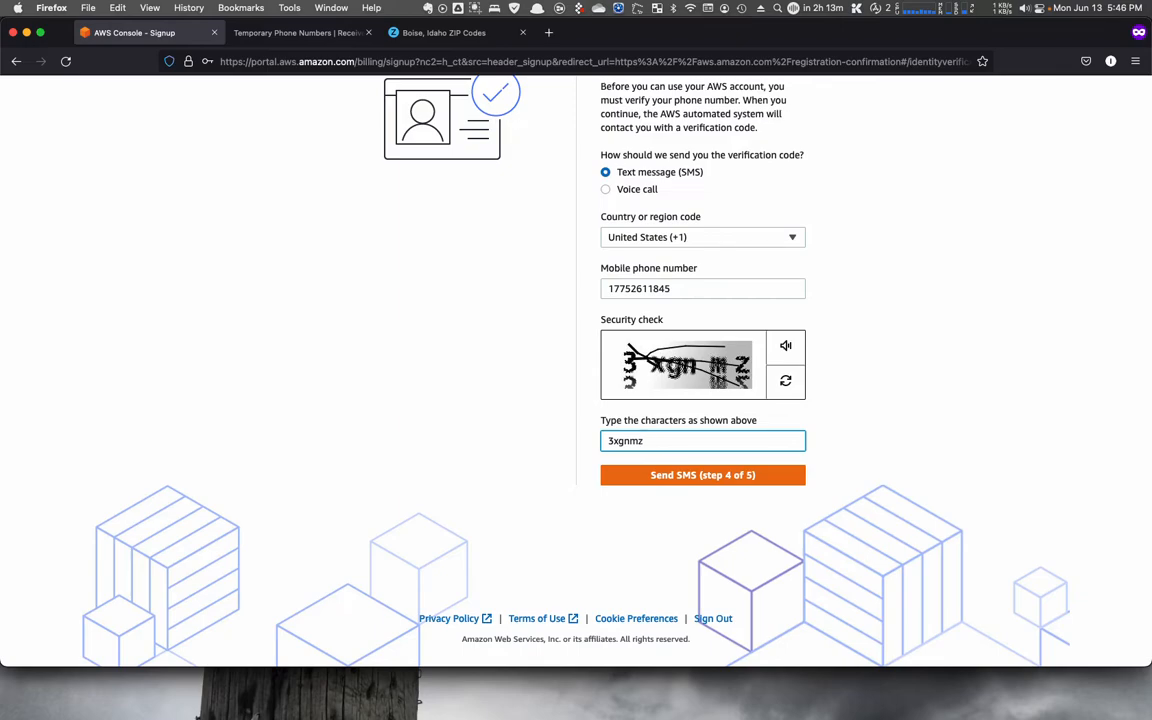
pyautogui.click(696, 477)
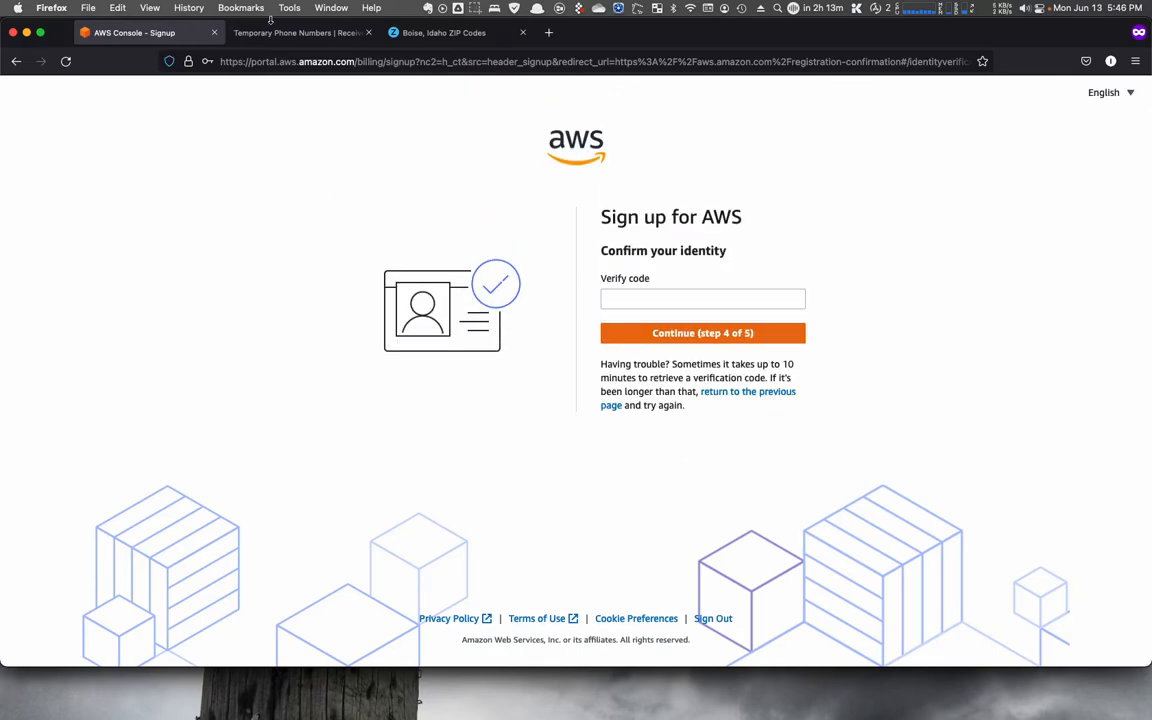
# Step: Open the chosen US temporary number's received messages on the TempNumbers site
pyautogui.click(250, 32)
pyautogui.click(325, 308)
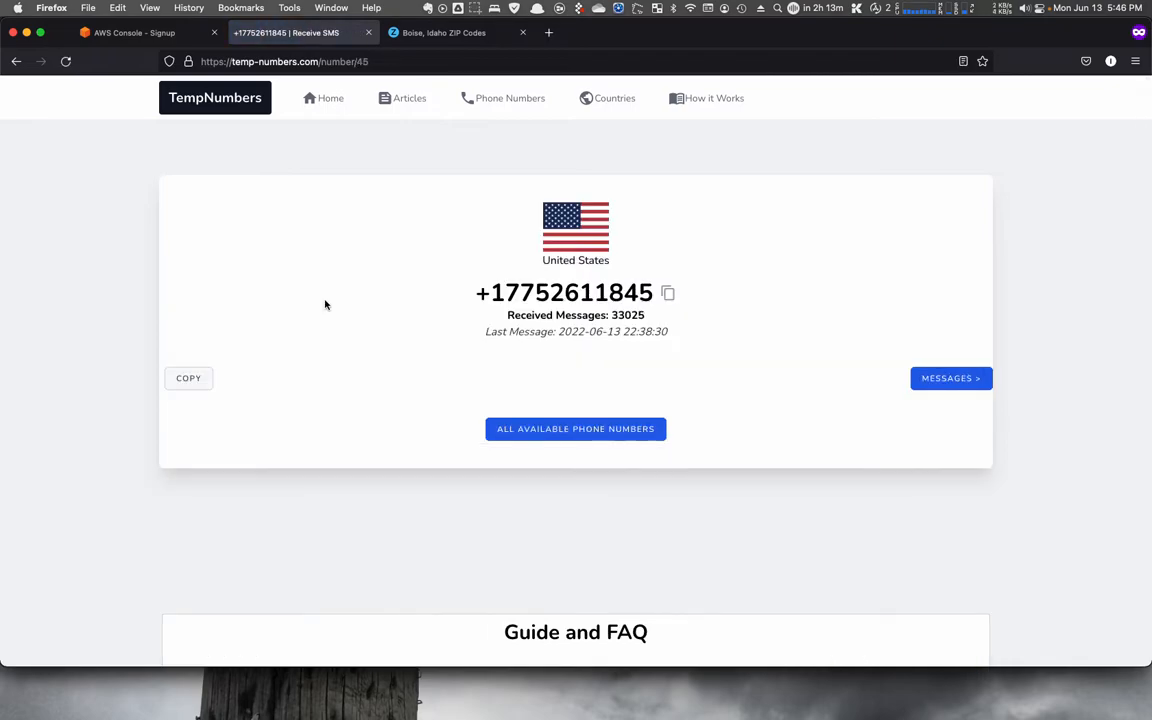
pyautogui.click(952, 378)
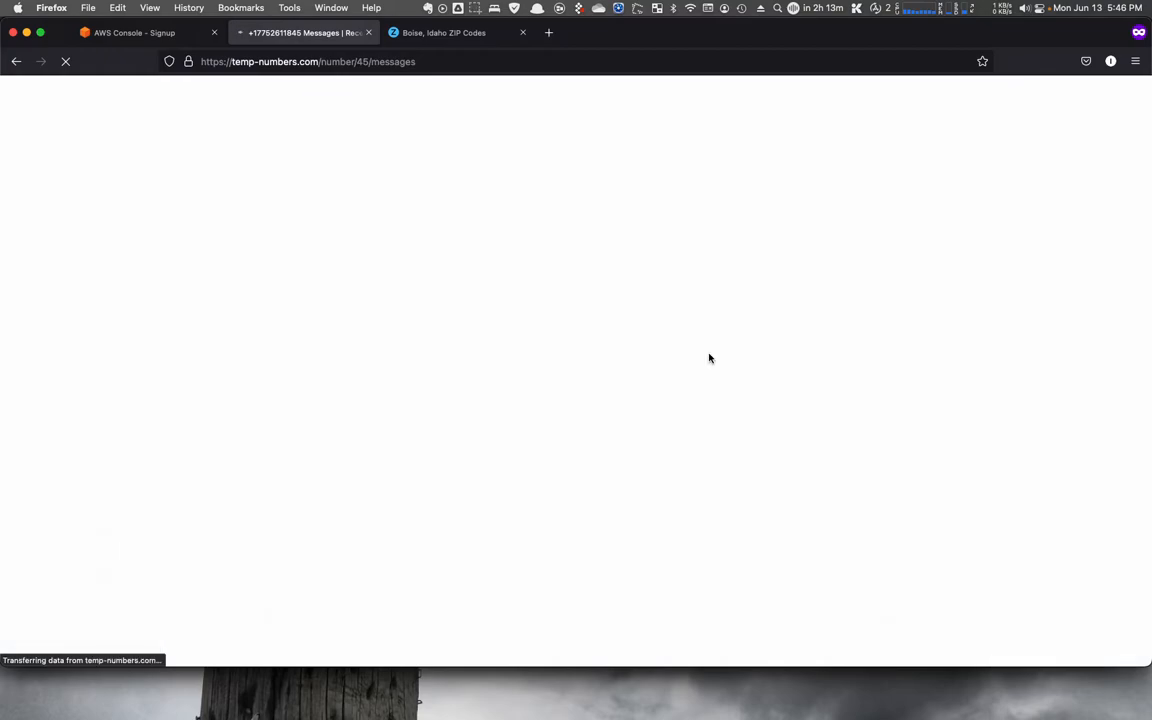
pyautogui.scroll(-2, 709, 358)
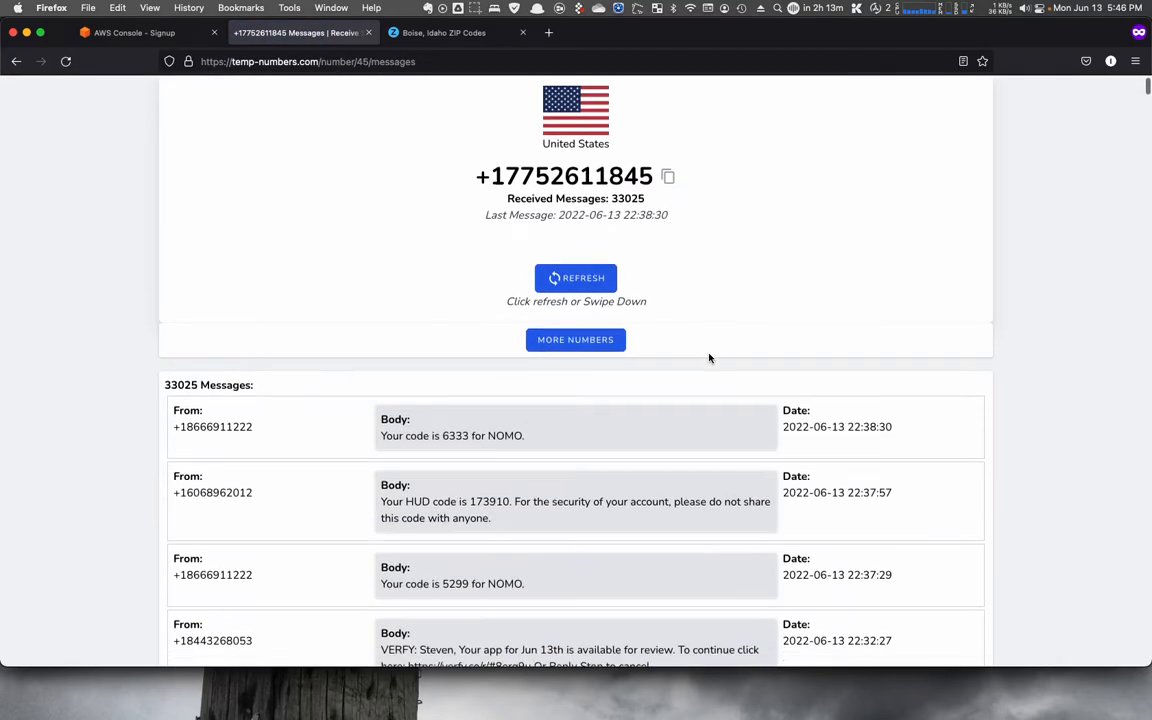
pyautogui.scroll(-2, 709, 358)
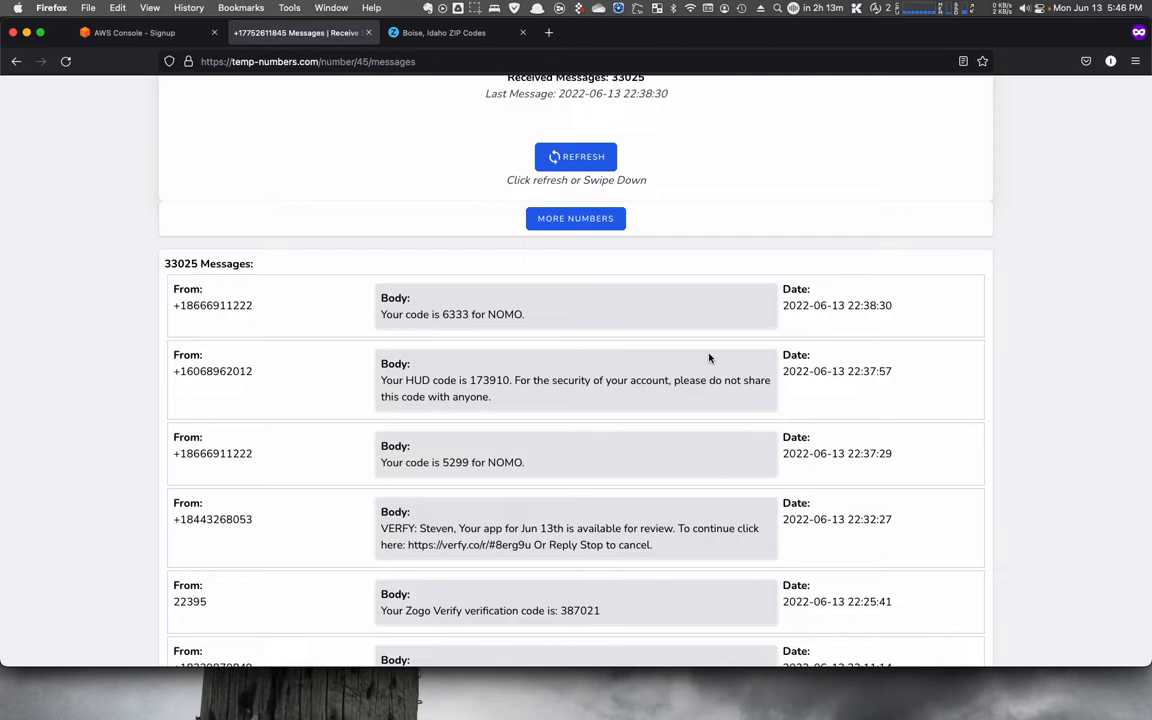
# Step: Refresh the received messages repeatedly to look for the AWS verification code
pyautogui.click(576, 158)
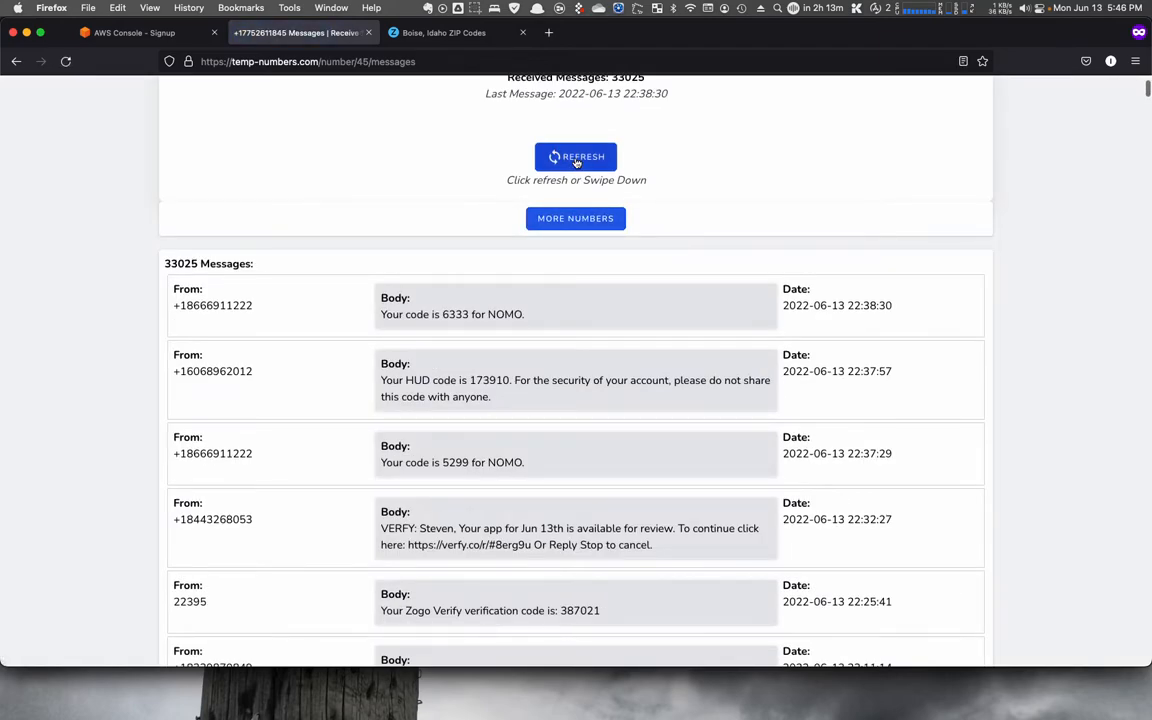
pyautogui.click(576, 158)
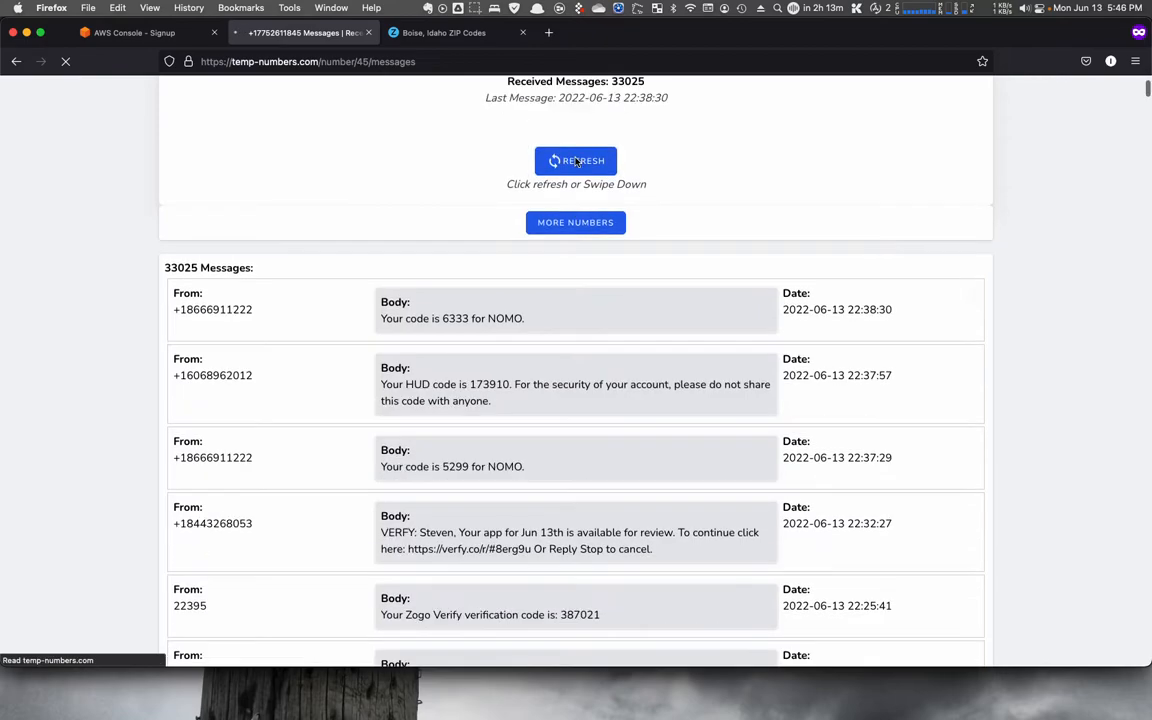
pyautogui.click(576, 162)
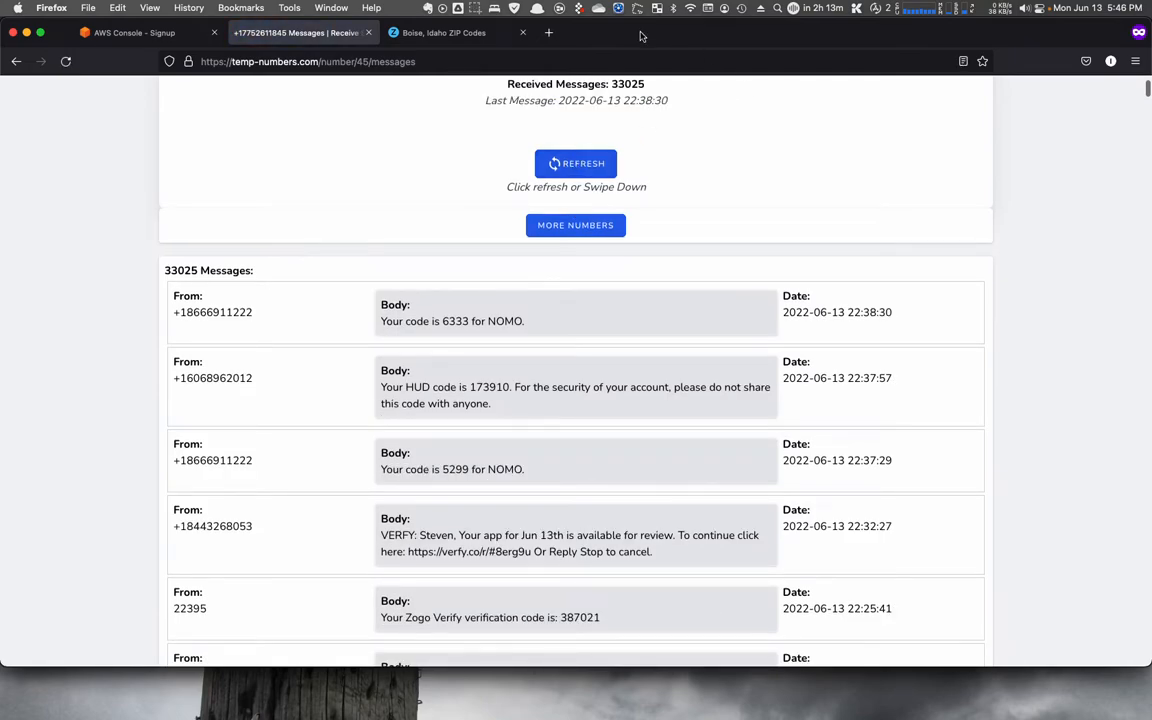
pyautogui.click(473, 7)
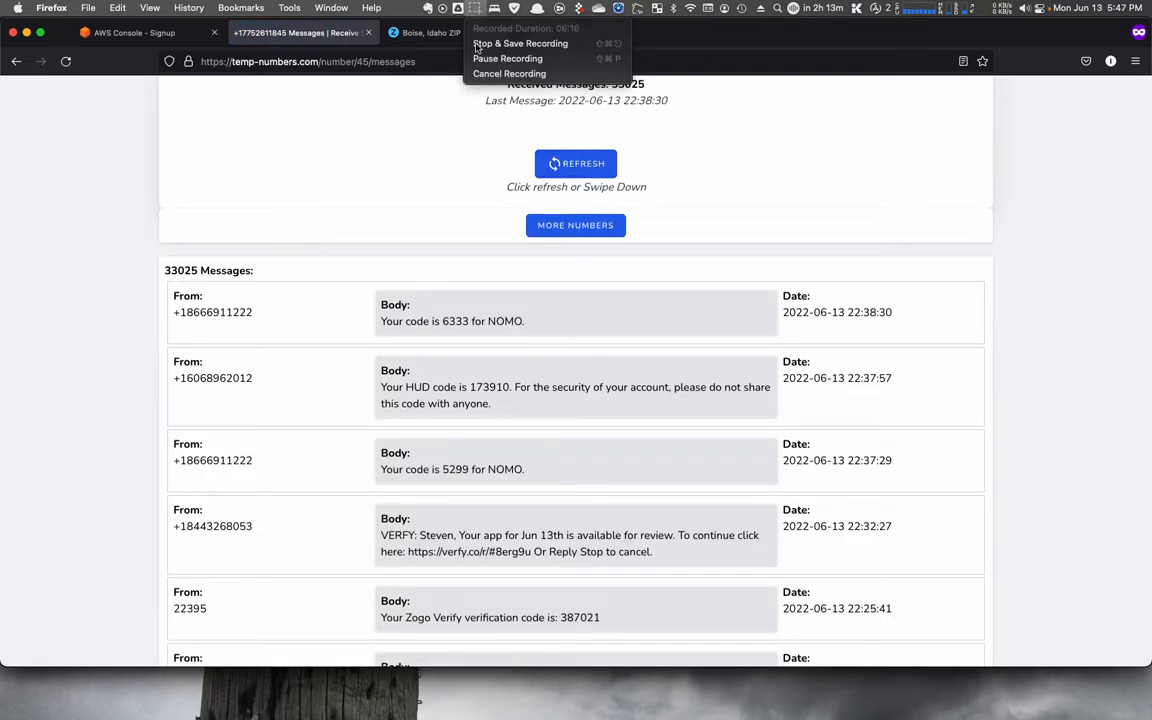
pyautogui.click(507, 58)
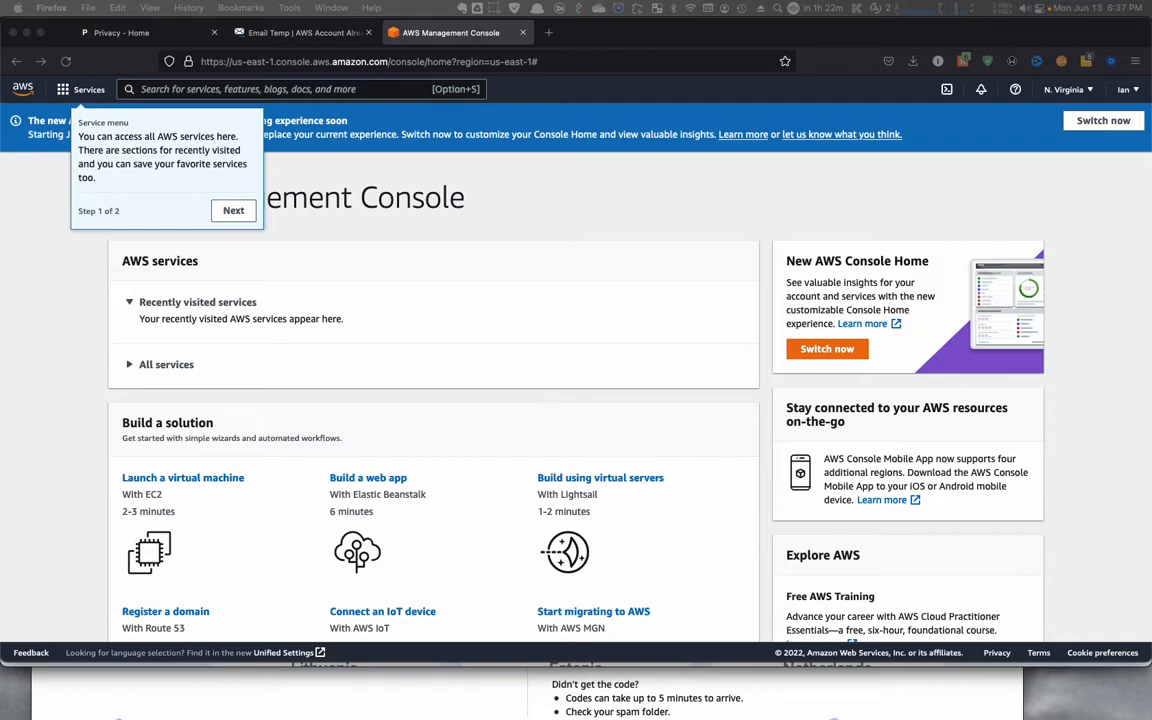
# Step: Finish the console tour, switch to the new Console Home, and close its help panel
pyautogui.click(226, 214)
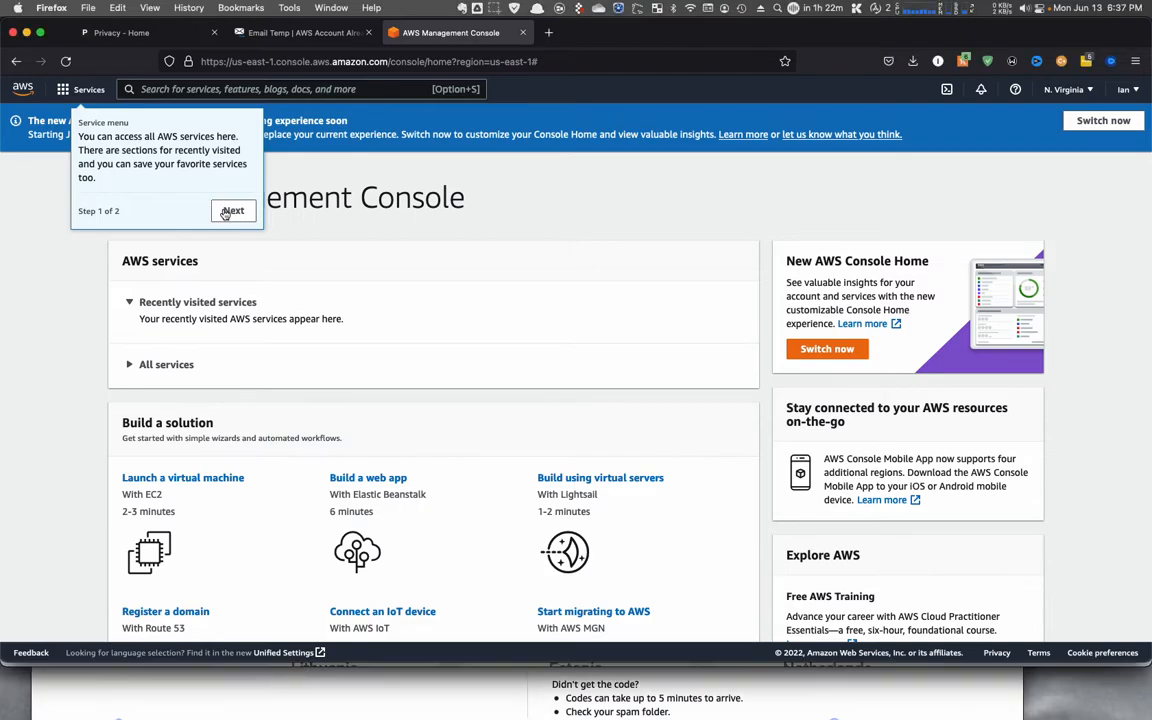
pyautogui.click(231, 211)
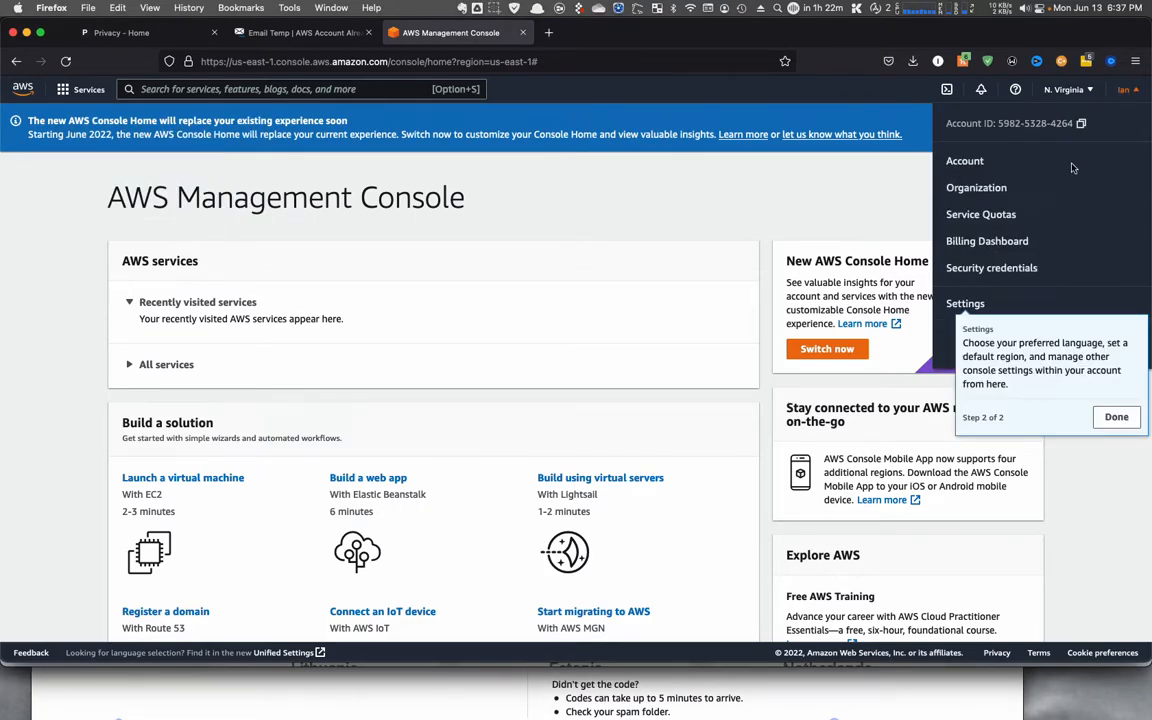
pyautogui.click(1116, 418)
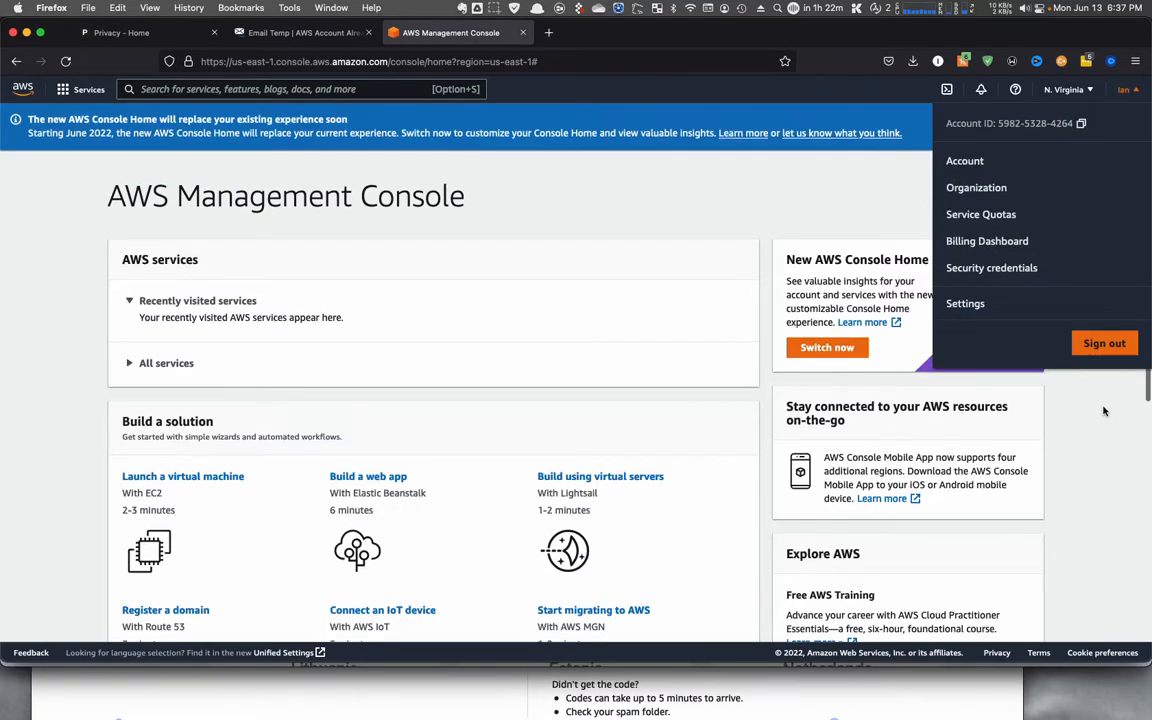
pyautogui.click(722, 226)
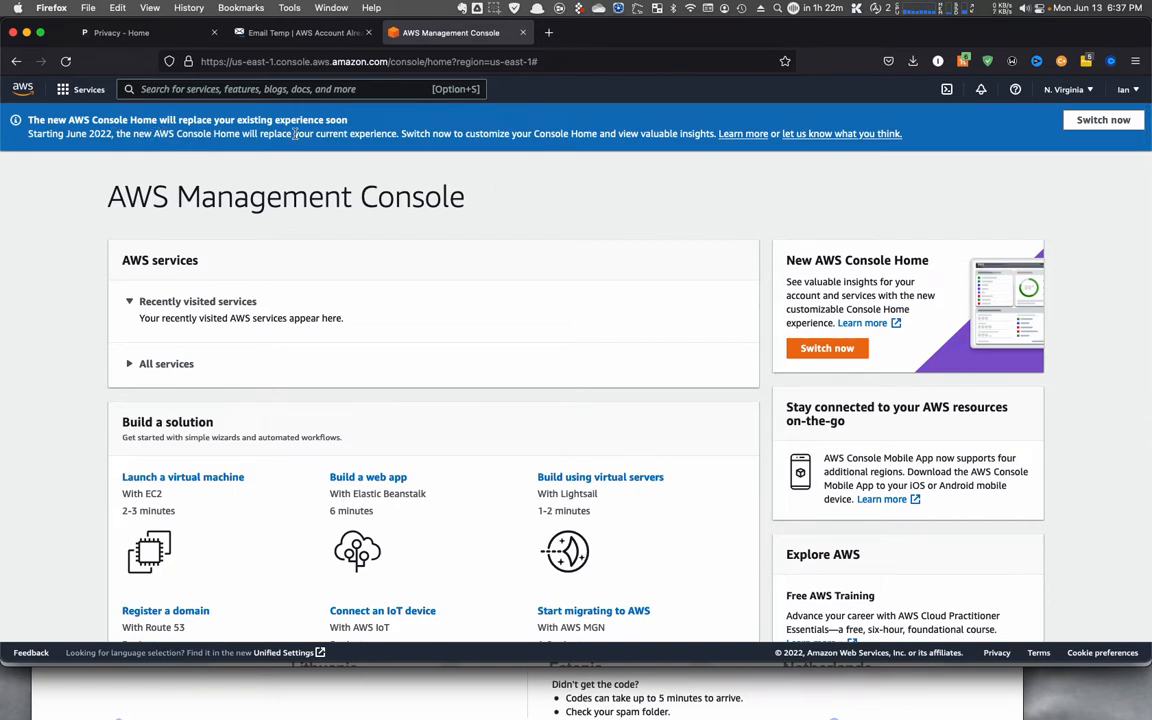
pyautogui.click(1102, 122)
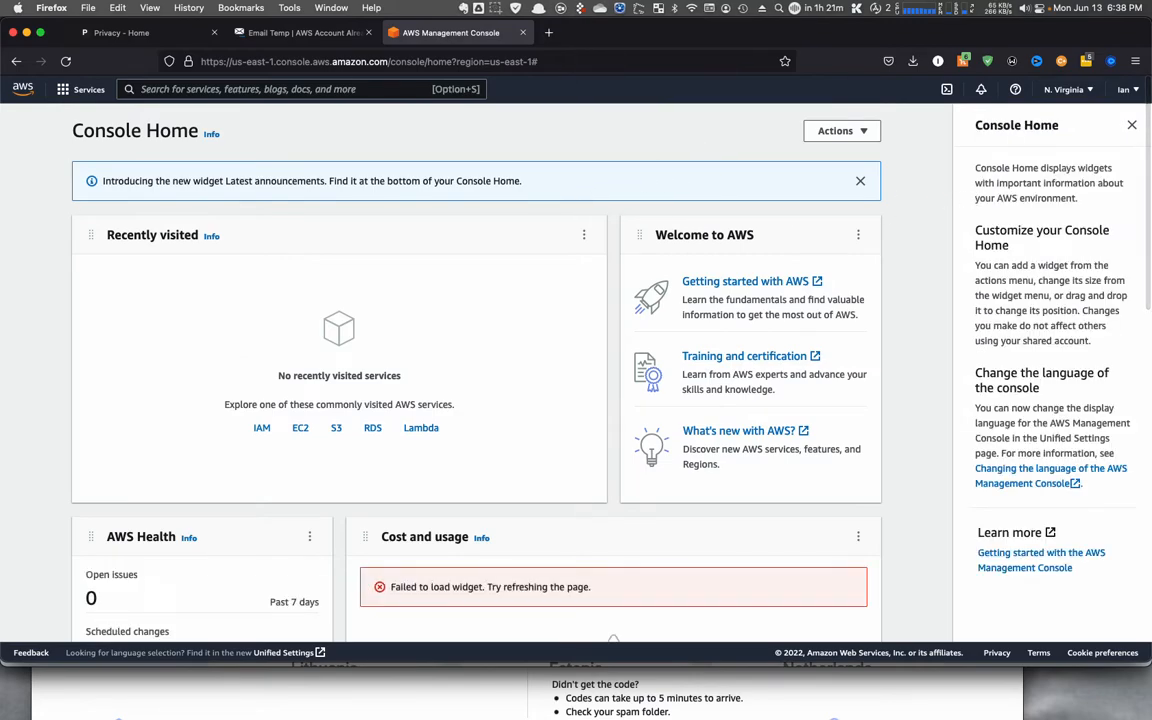
pyautogui.click(1132, 127)
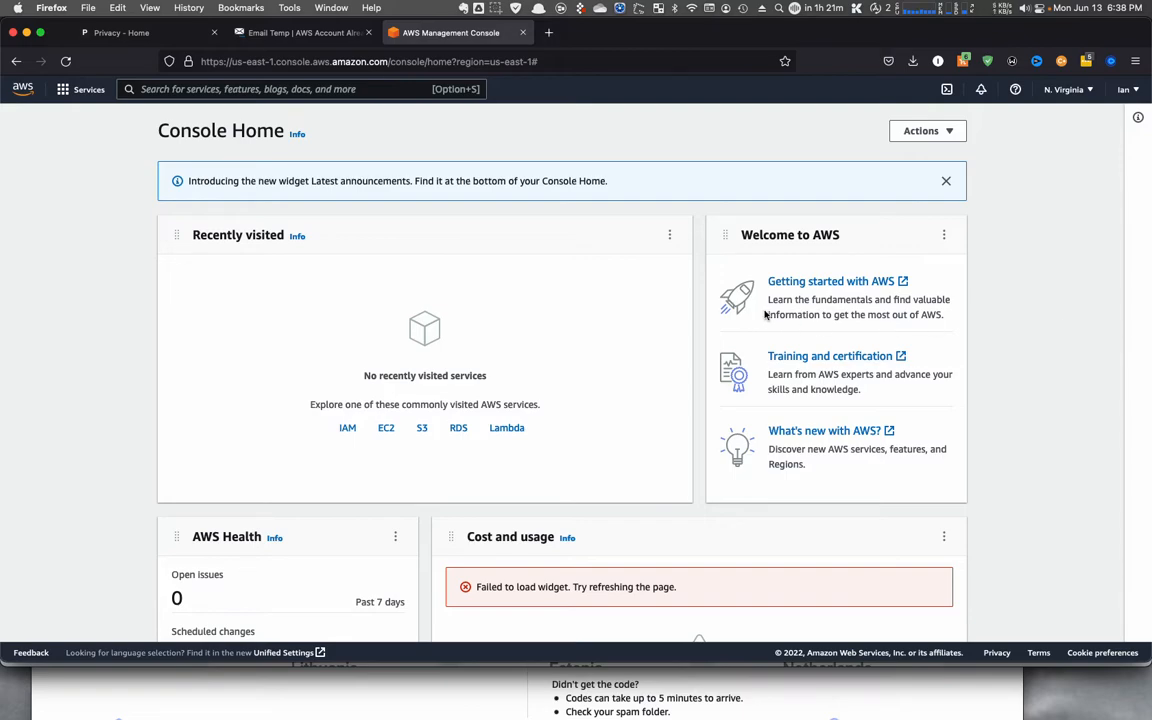
# Step: Search the services for 'ec2' and open the EC2 Dashboard from its top features
pyautogui.click(73, 95)
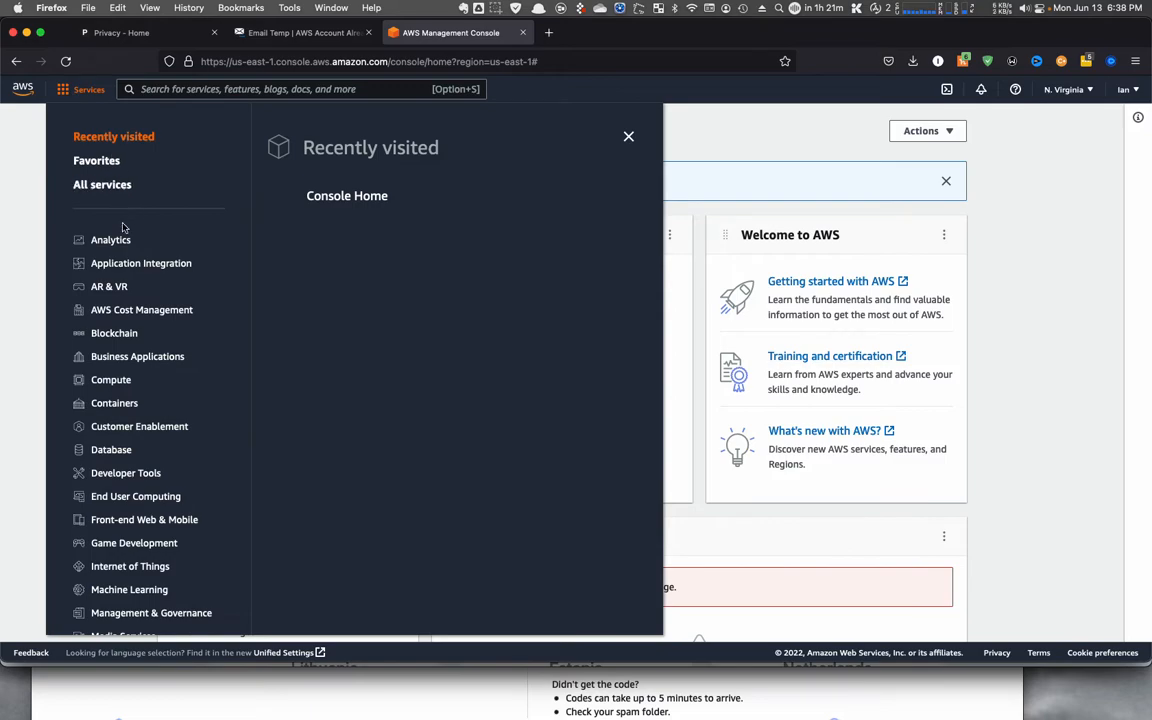
pyautogui.click(172, 90)
pyautogui.write('ec2')
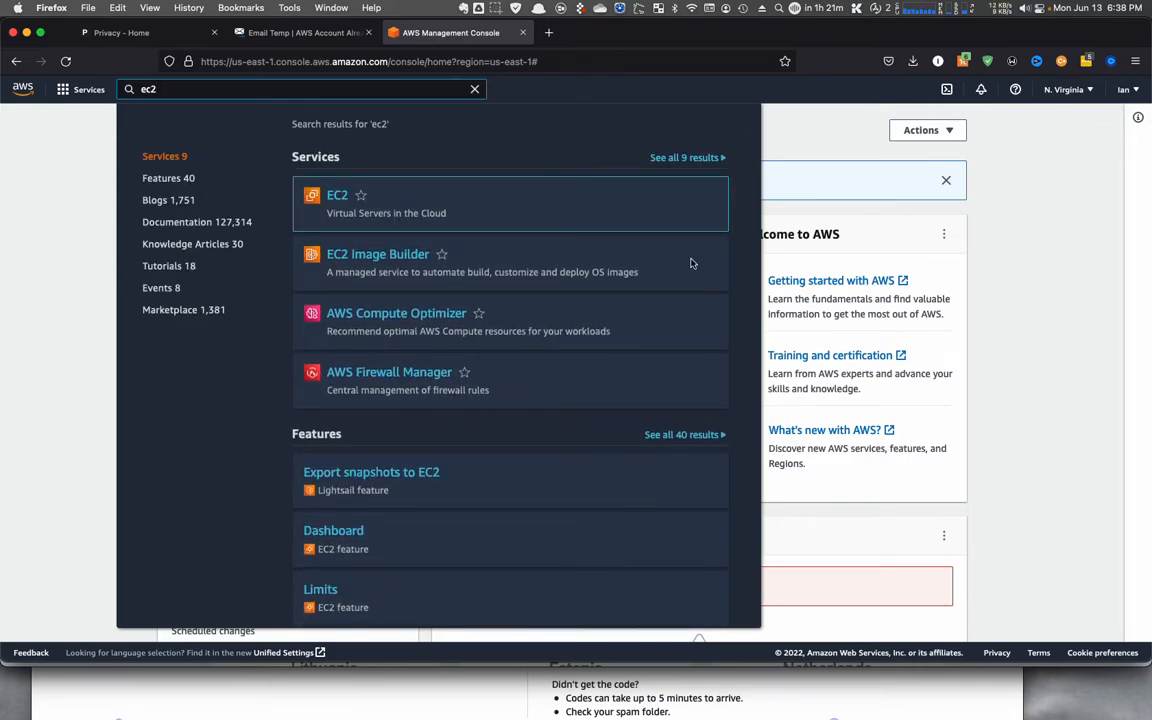
pyautogui.moveTo(450, 218)
pyautogui.moveTo(326, 213)
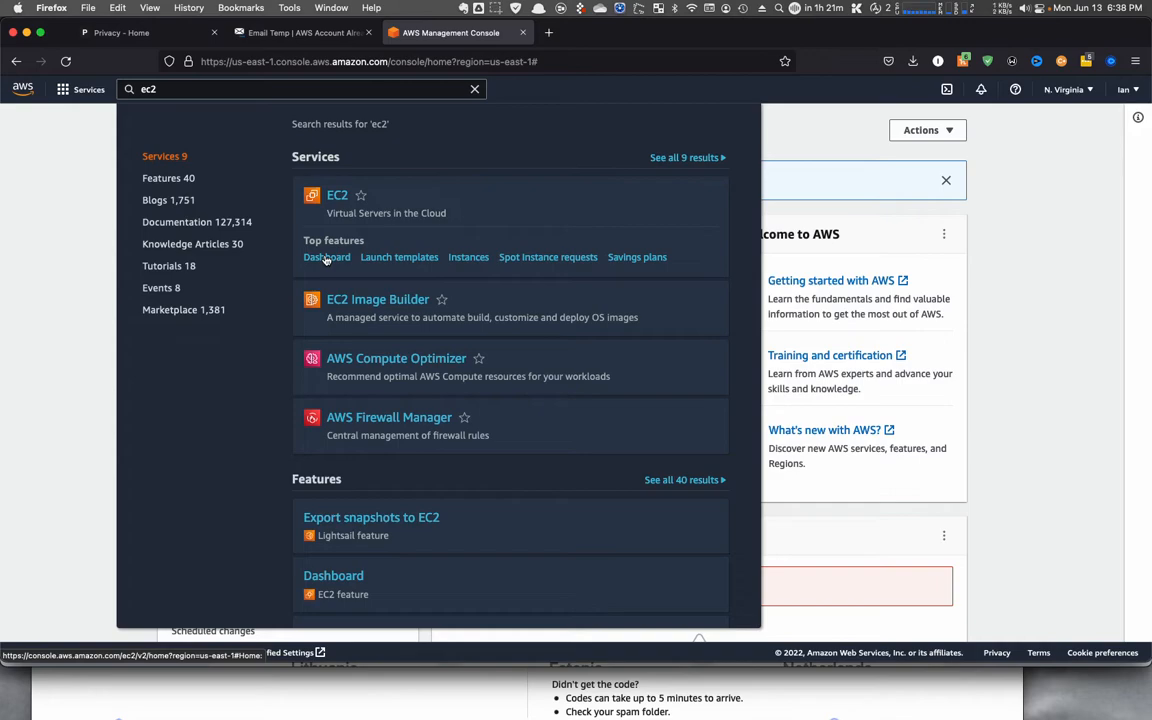
pyautogui.scroll(1, 326, 260)
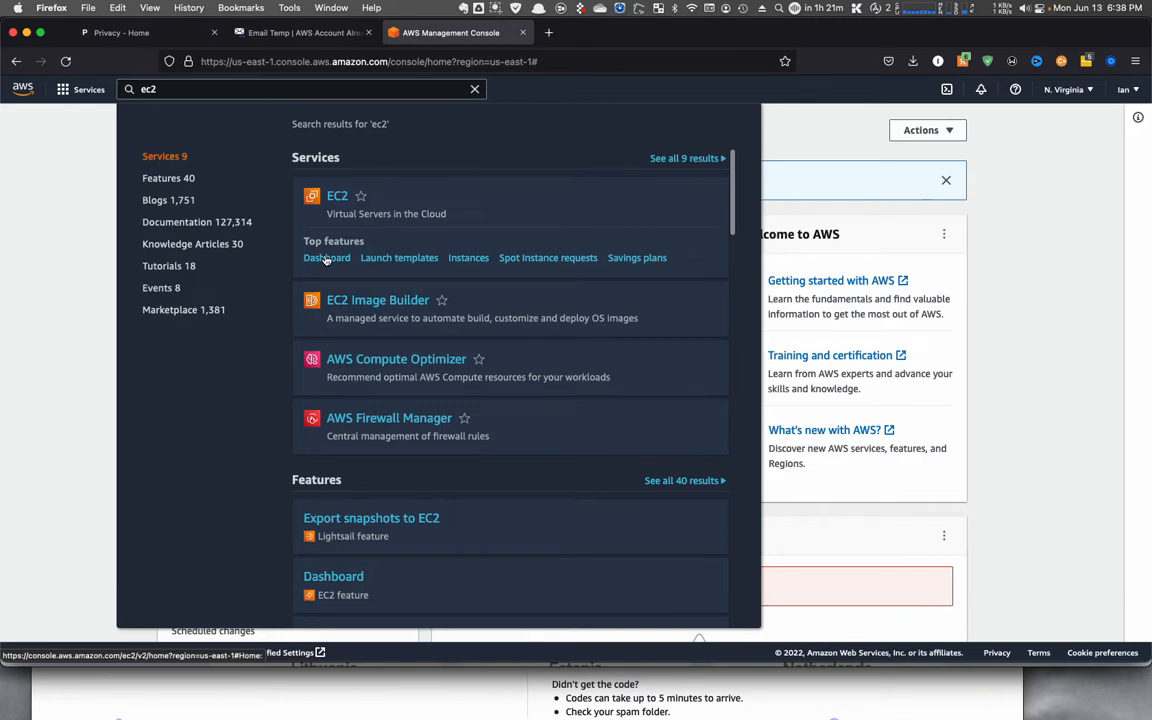
pyautogui.click(326, 258)
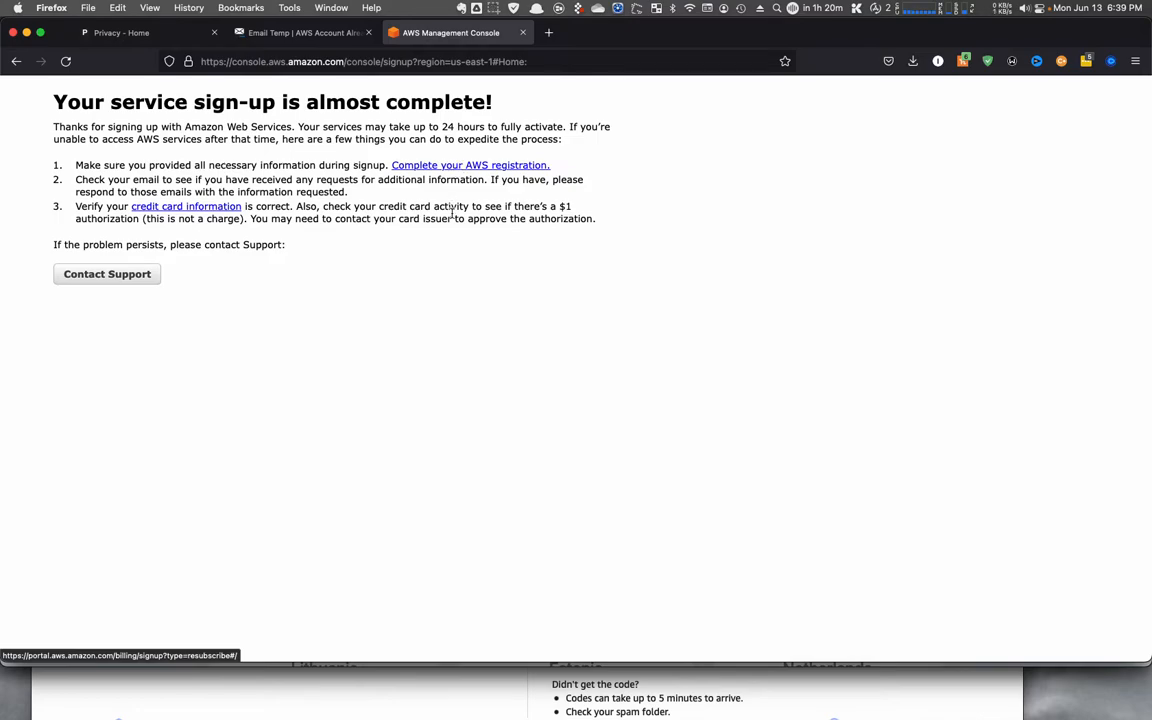
# Step: Return to the Console Home page, now working in the Ohio region
pyautogui.click(491, 8)
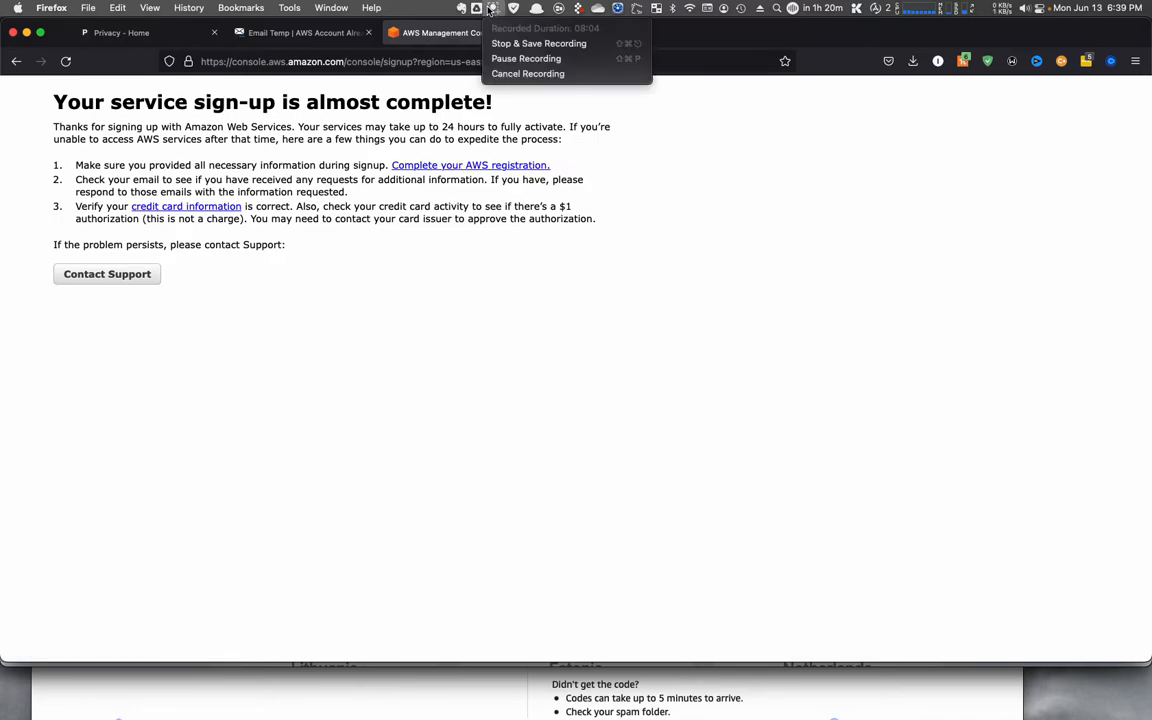
pyautogui.click(553, 64)
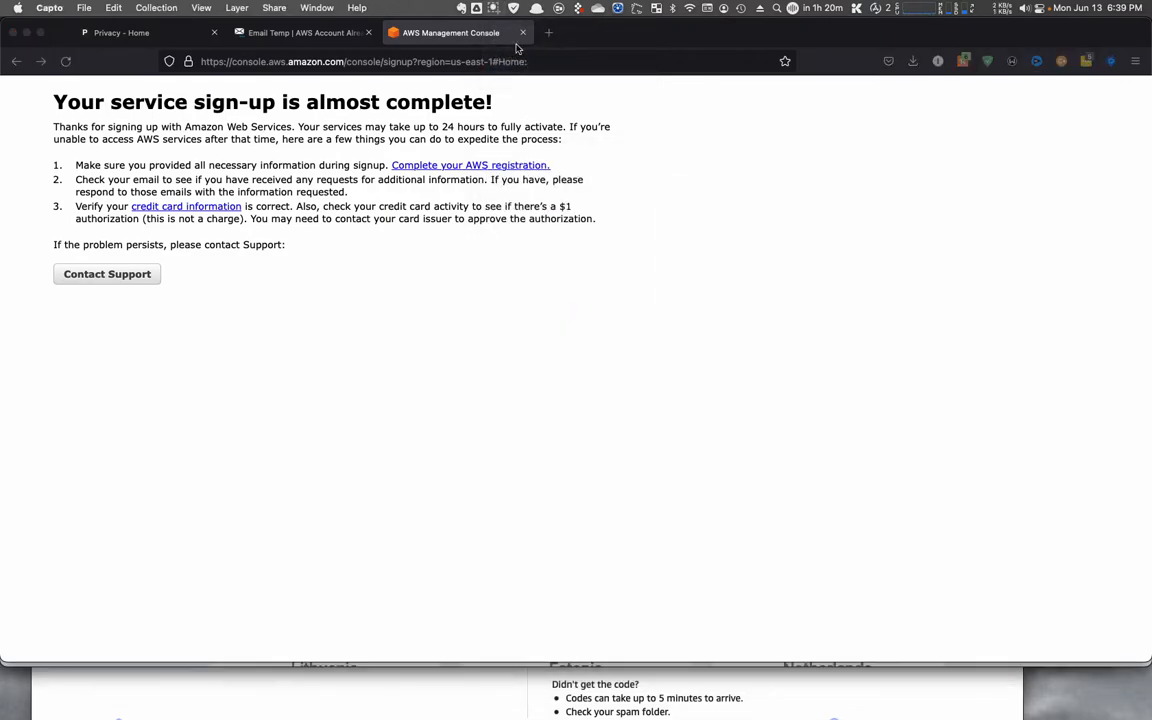
pyautogui.click(494, 9)
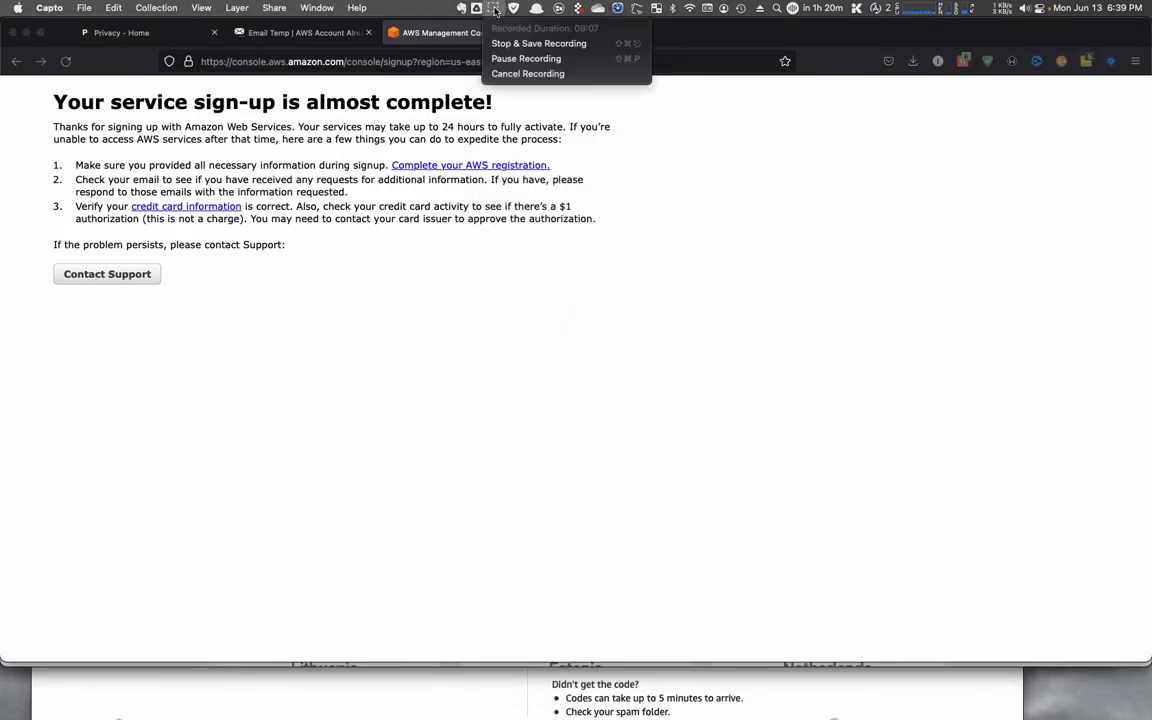
pyautogui.click(527, 60)
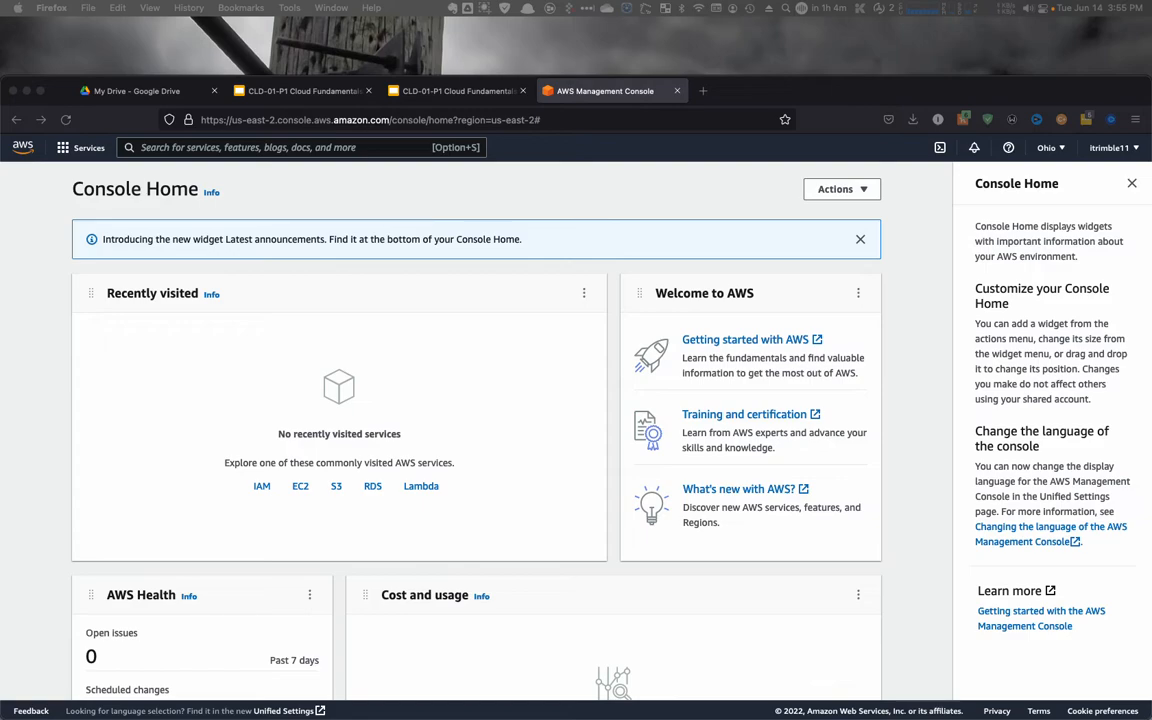
# Step: Open EC2 from the commonly visited services and start launching a new instance
pyautogui.click(298, 487)
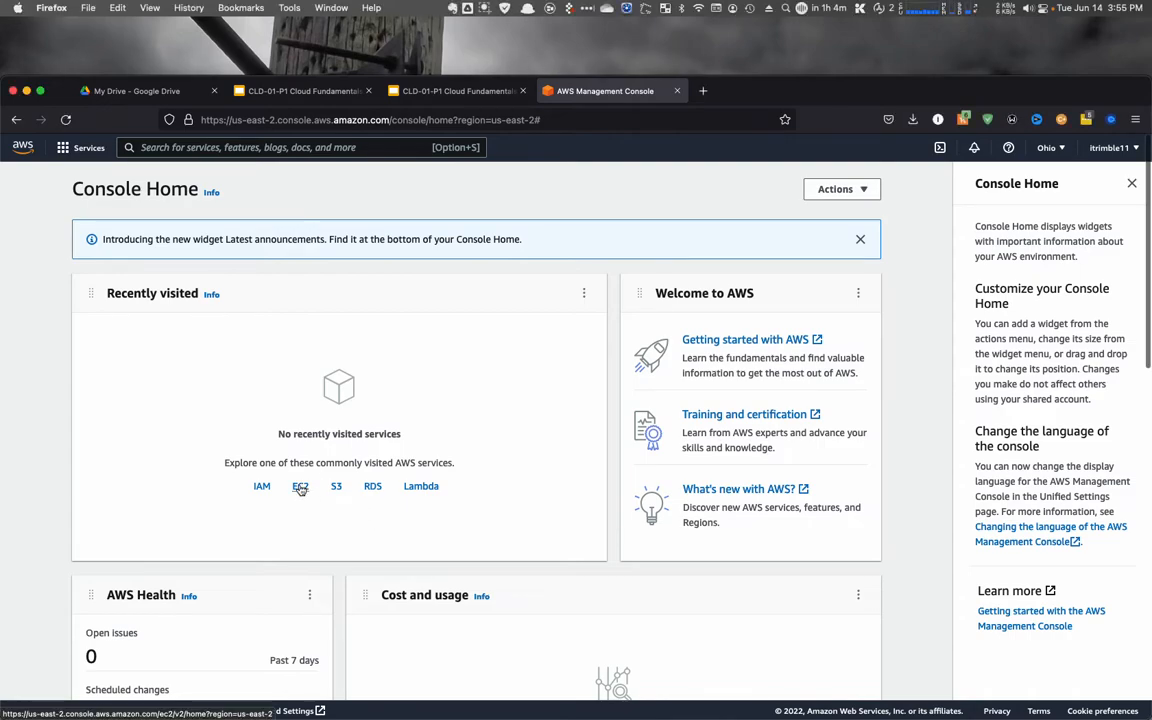
pyautogui.click(300, 489)
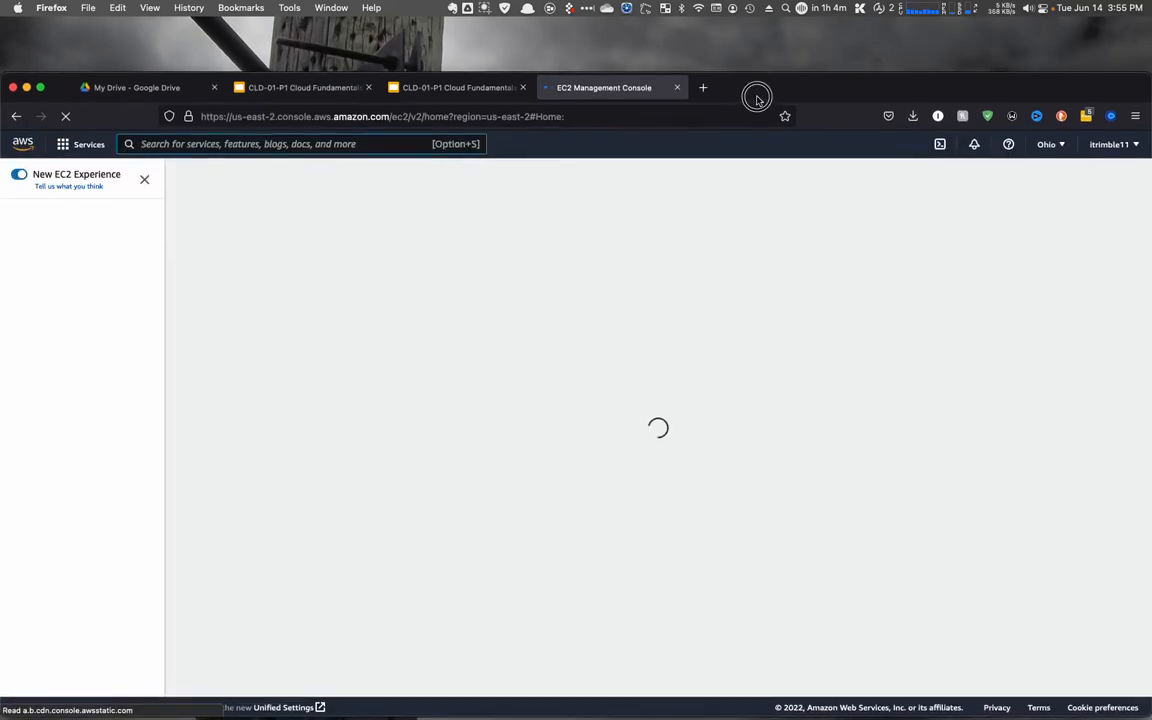
pyautogui.moveTo(756, 98); pyautogui.dragTo(748, 42)
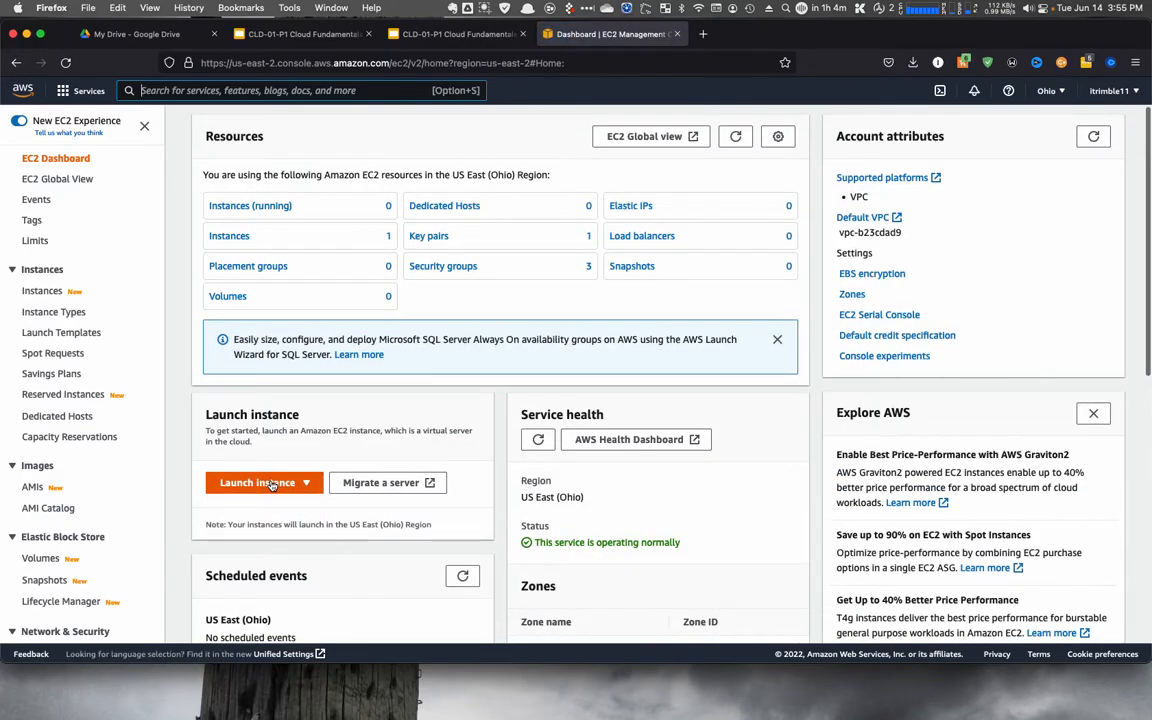
pyautogui.click(271, 486)
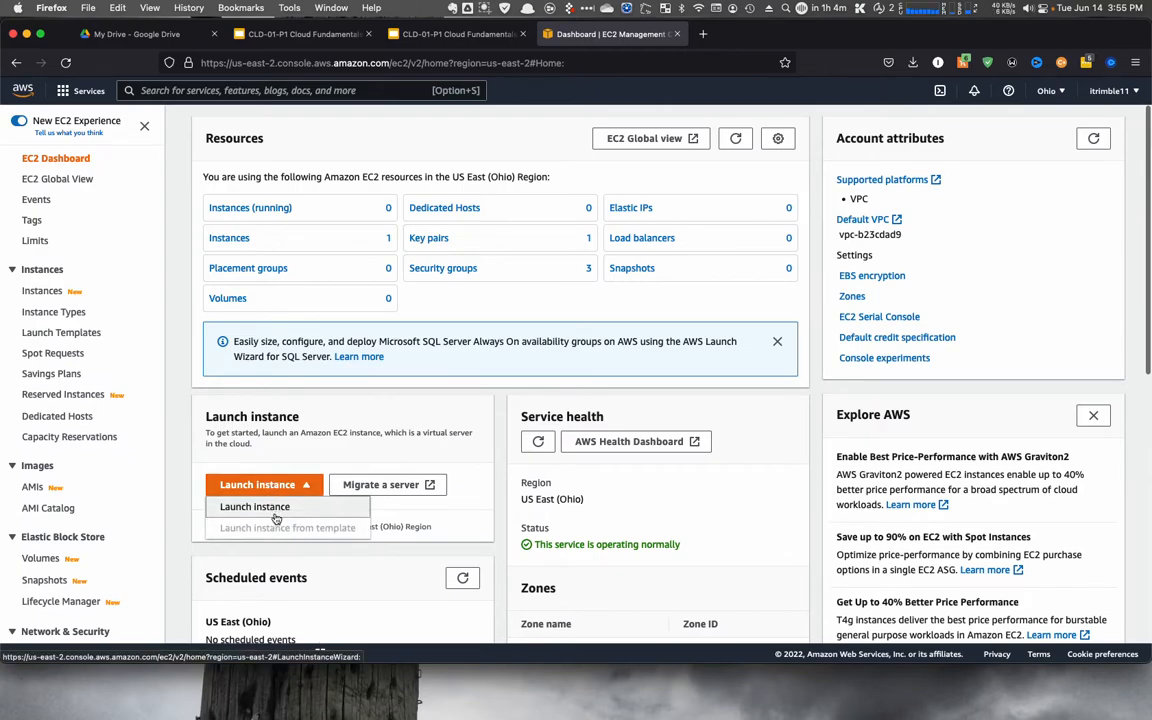
pyautogui.click(276, 510)
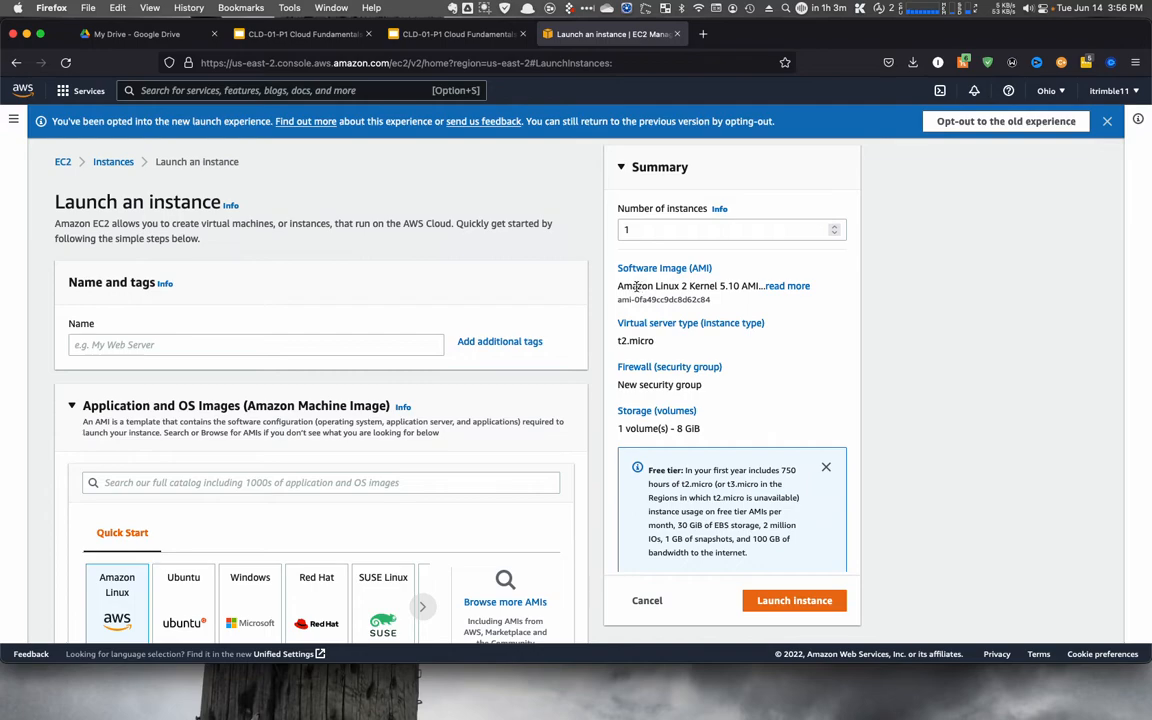
# Step: Expand the full Amazon Linux 2 AMI name in the launch summary via 'read more'
pyautogui.moveTo(617, 286); pyautogui.dragTo(721, 288)
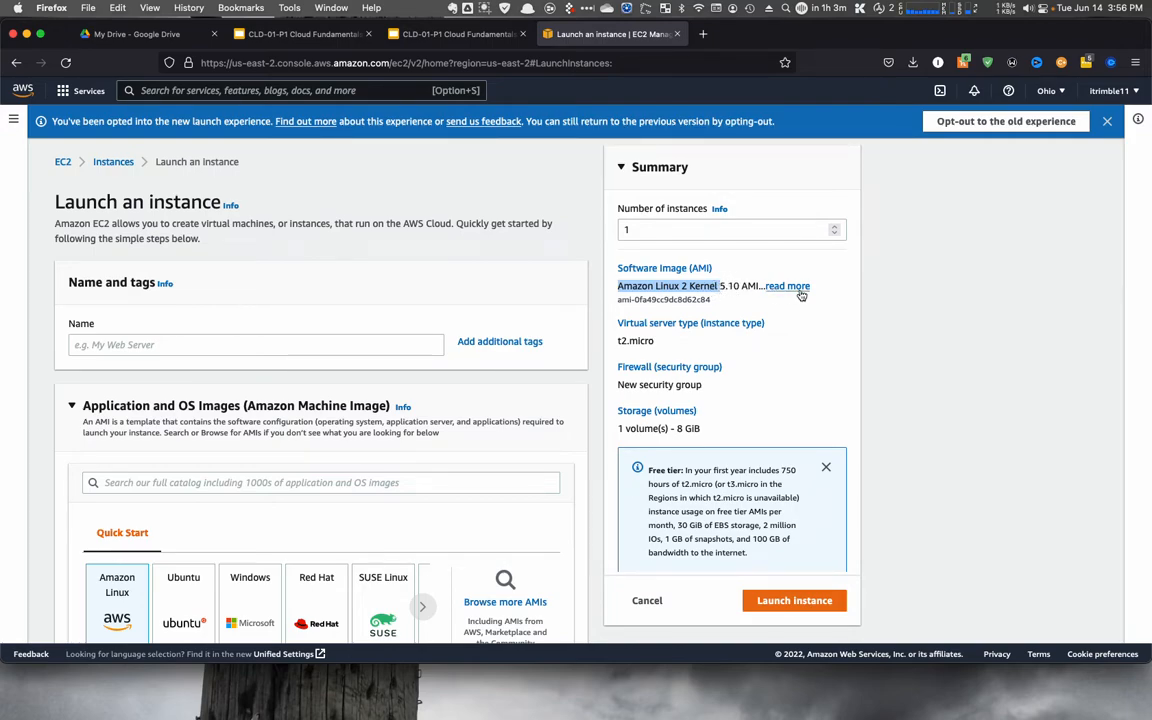
pyautogui.click(797, 289)
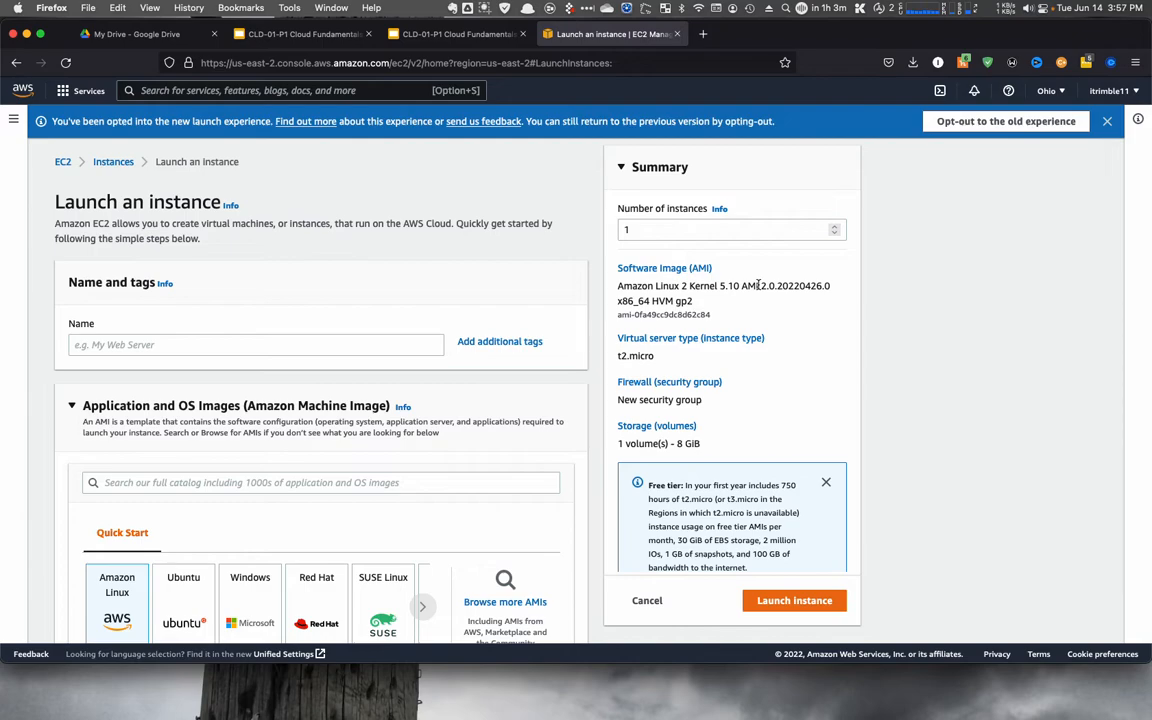
pyautogui.doubleClick(760, 285)
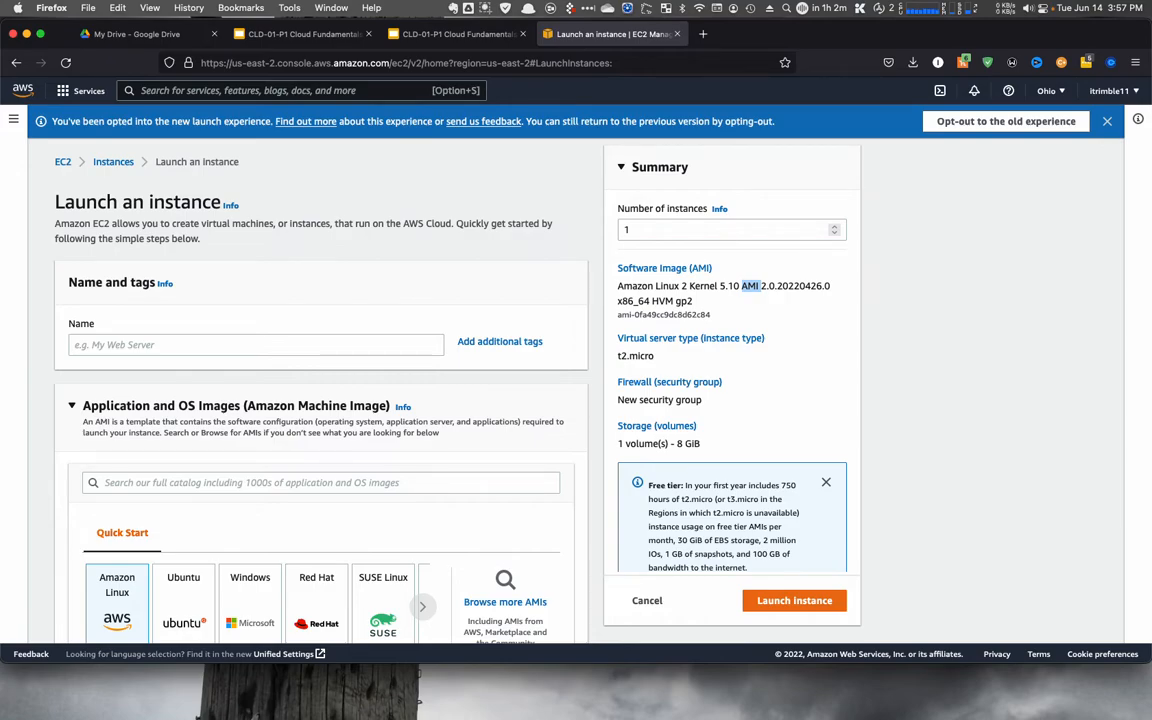
# Step: Search the AMI catalog for 'windows 2016' and select Microsoft Windows Server 2016 Base
pyautogui.click(144, 485)
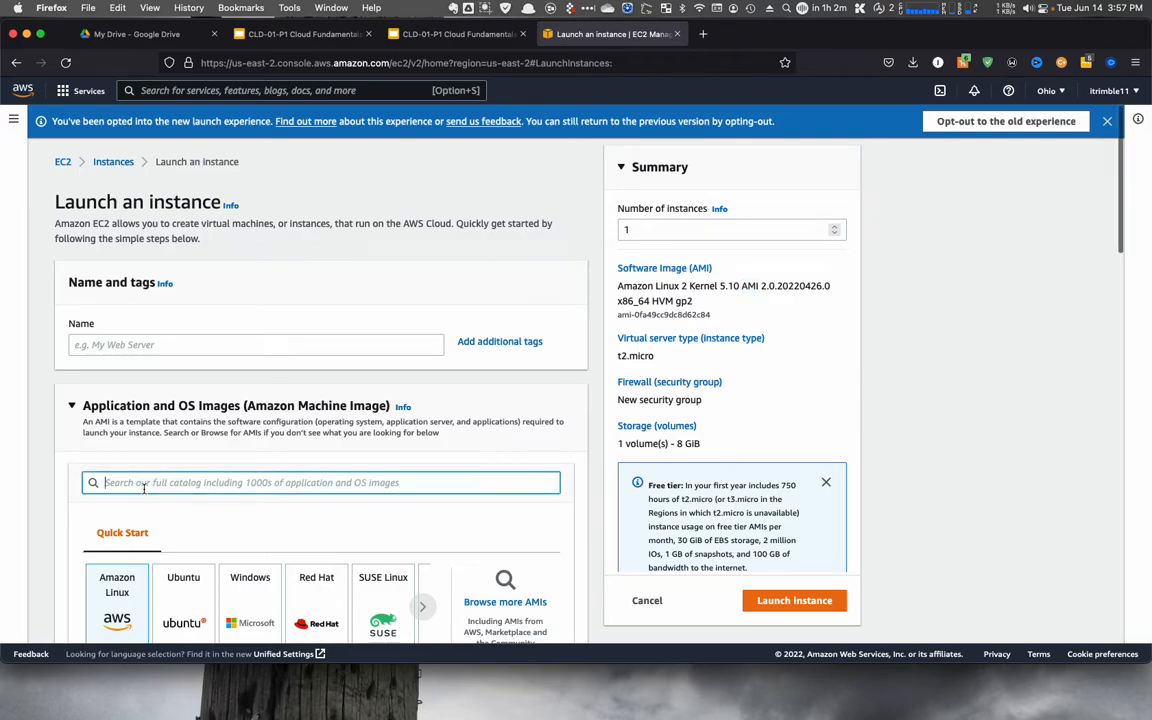
pyautogui.write('windows')
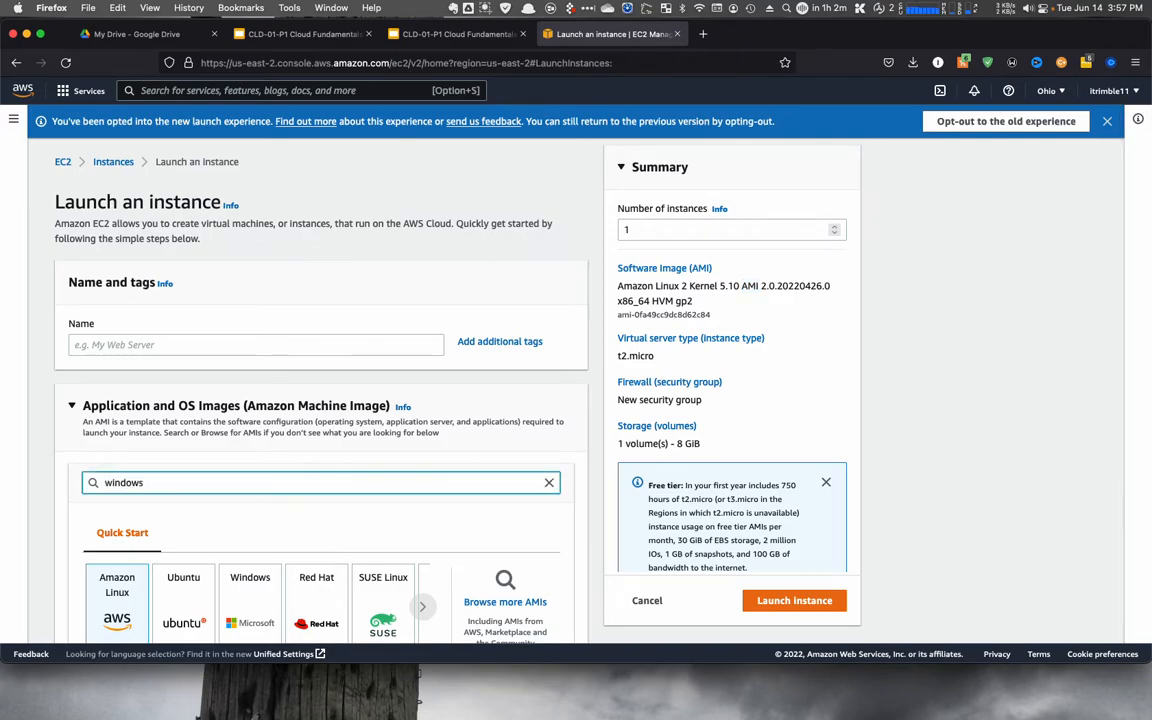
pyautogui.write(' 2016')
pyautogui.press('Return')
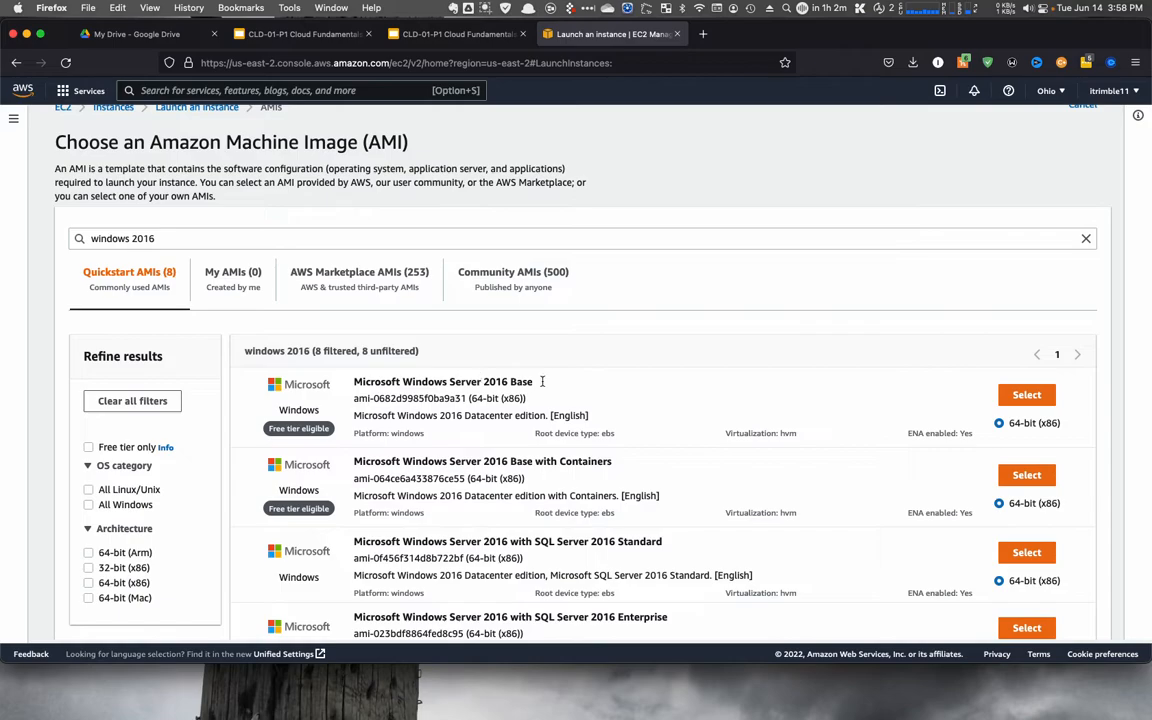
pyautogui.scroll(1, 1044, 399)
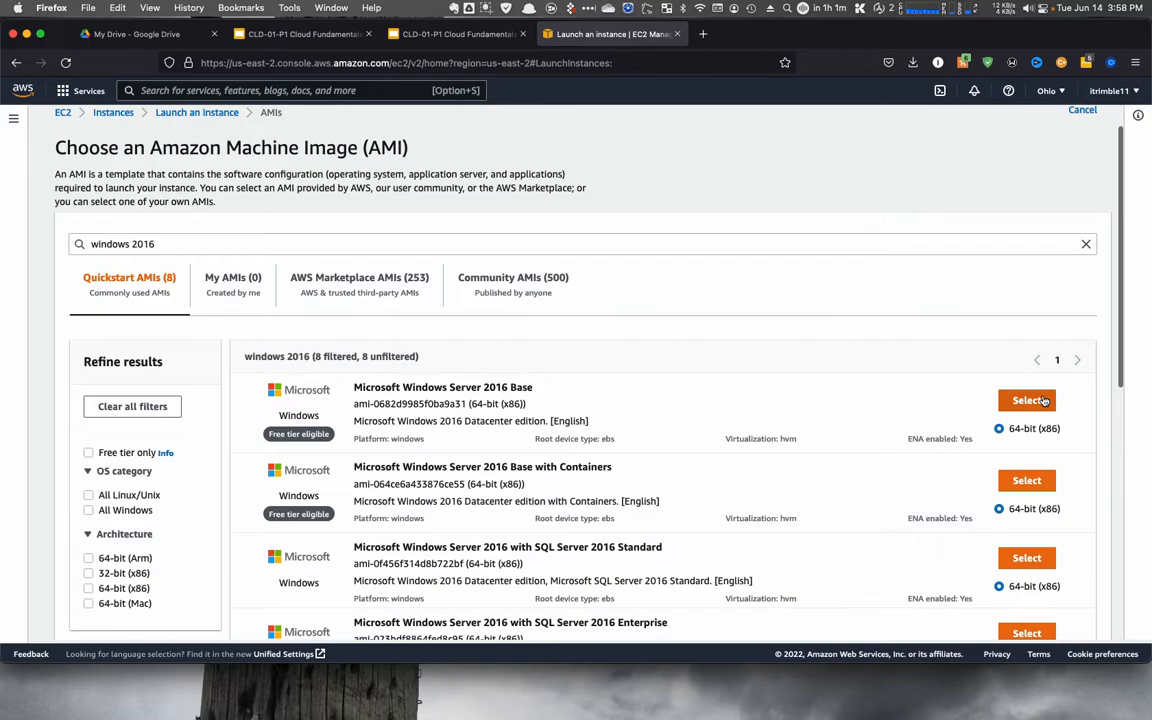
pyautogui.click(1043, 400)
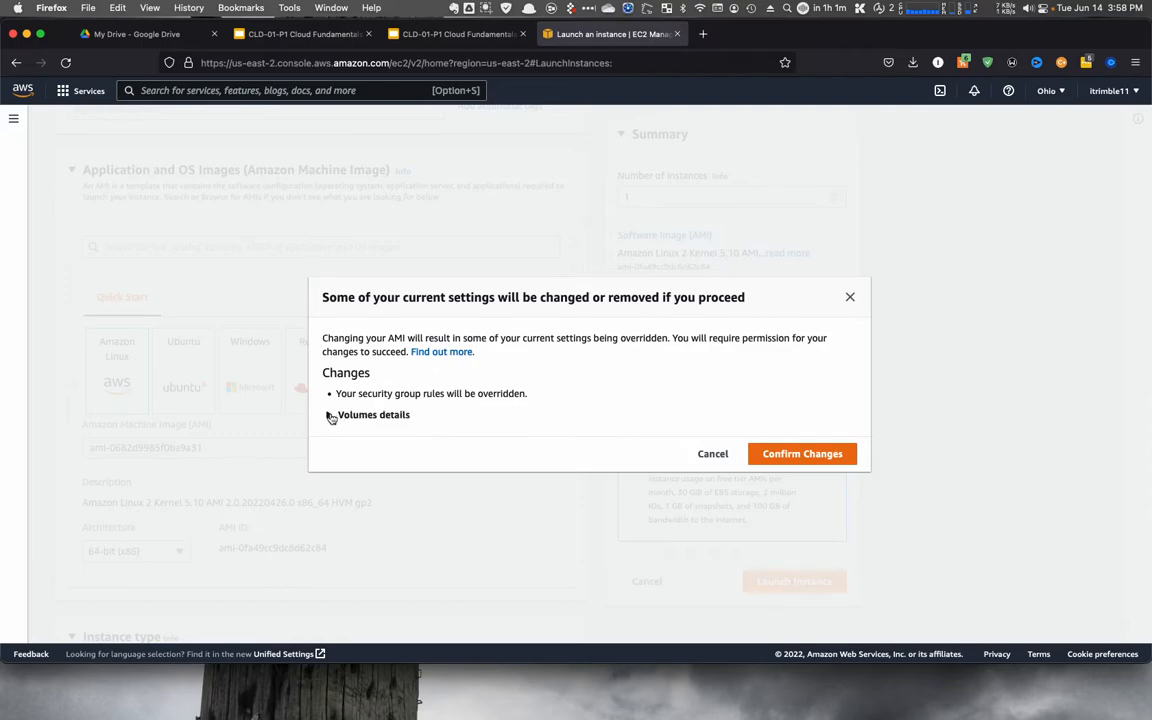
# Step: Review the volume change details and confirm switching the image to Windows Server 2016
pyautogui.click(331, 416)
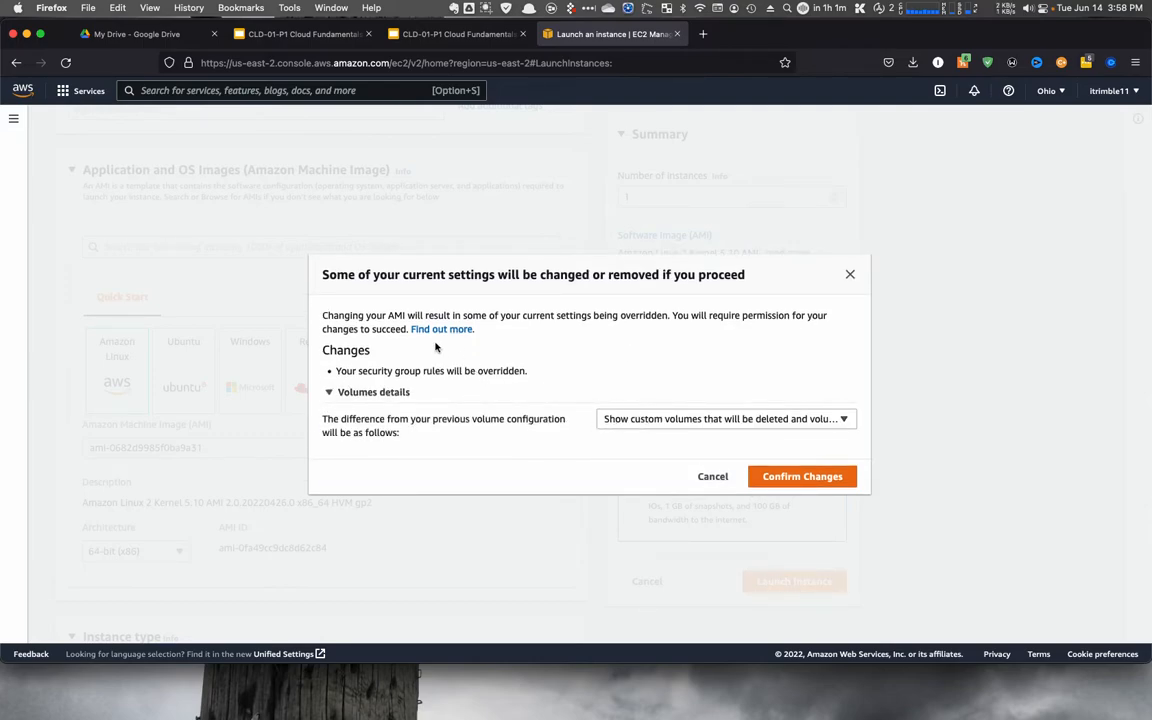
pyautogui.moveTo(367, 316); pyautogui.dragTo(694, 321)
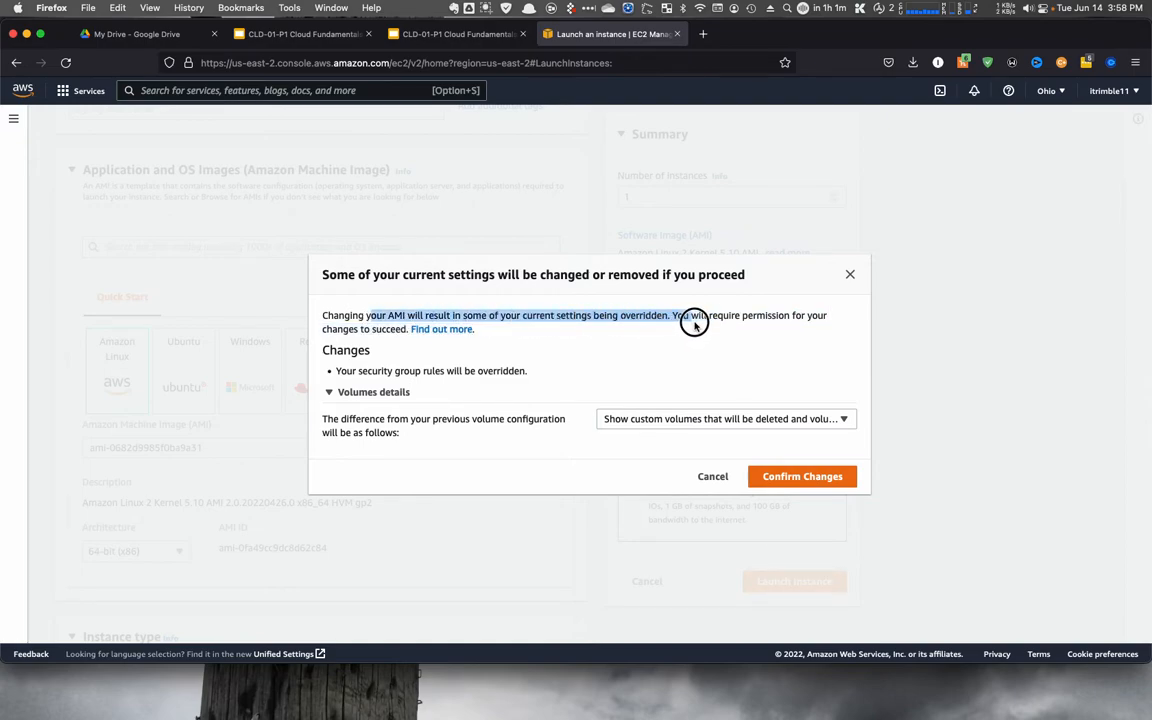
pyautogui.click(694, 326)
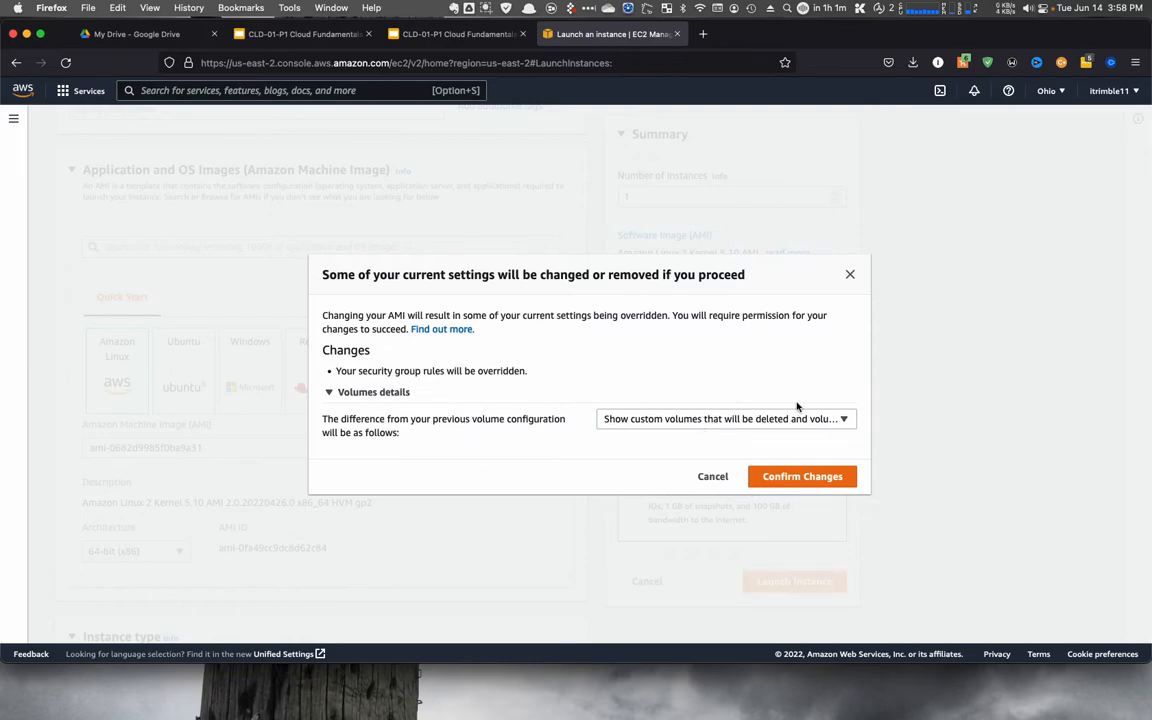
pyautogui.click(656, 422)
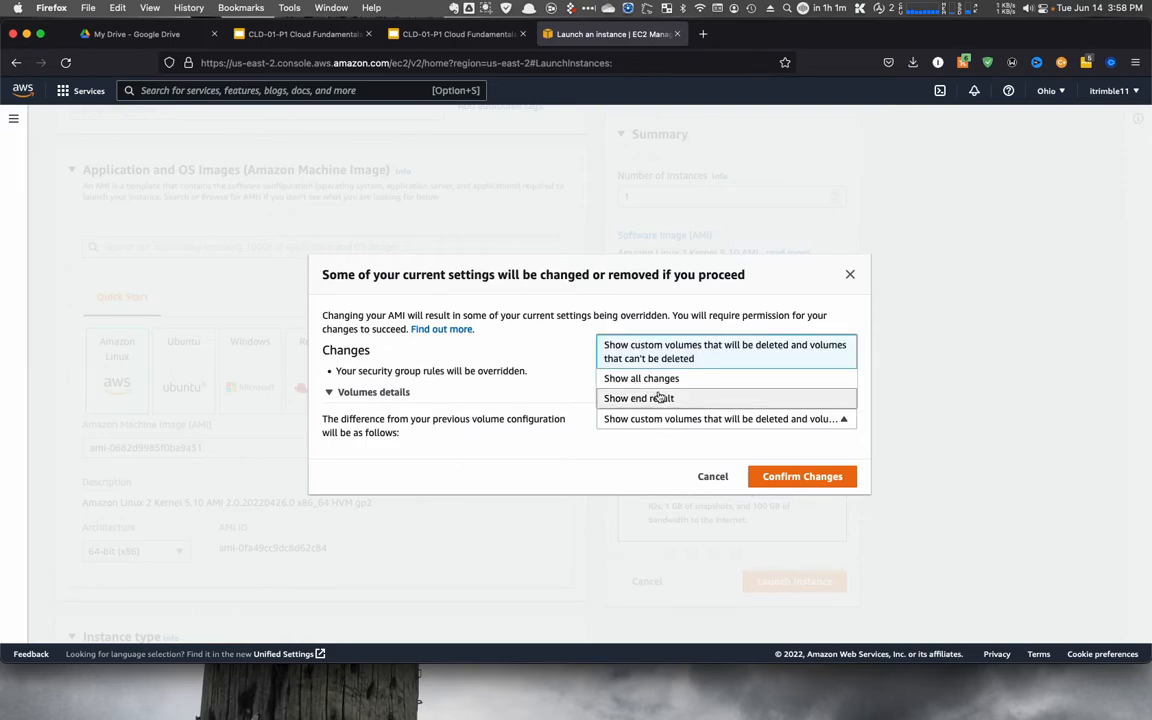
pyautogui.click(612, 458)
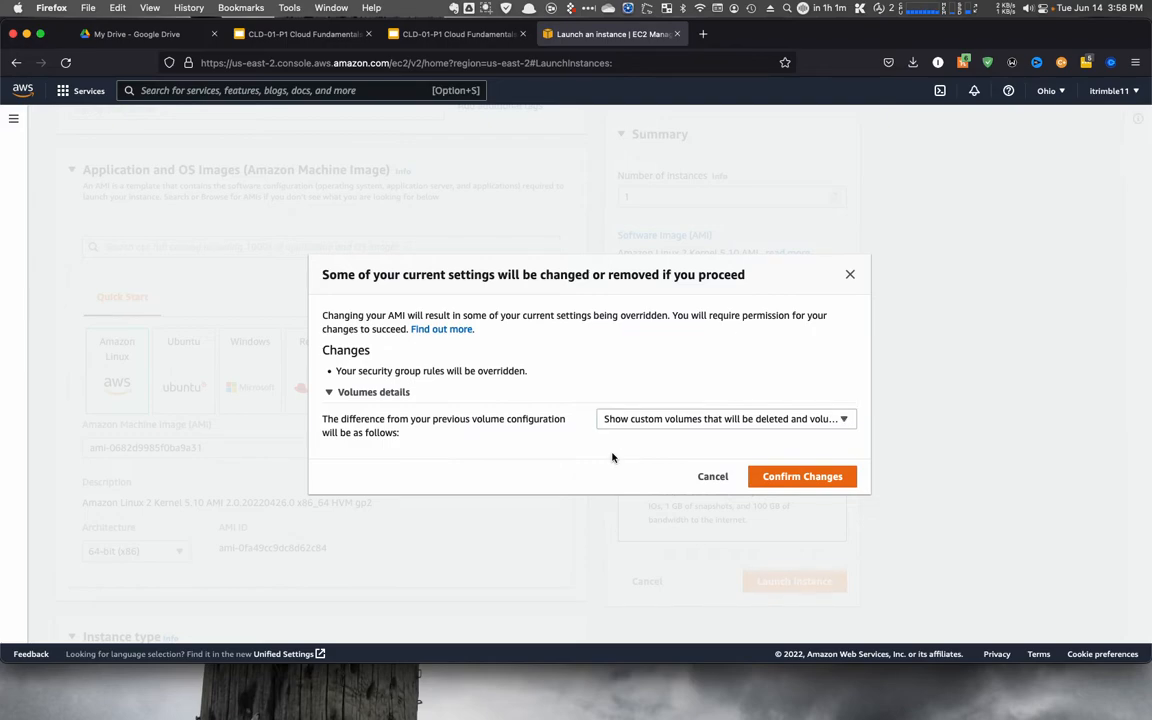
pyautogui.click(819, 478)
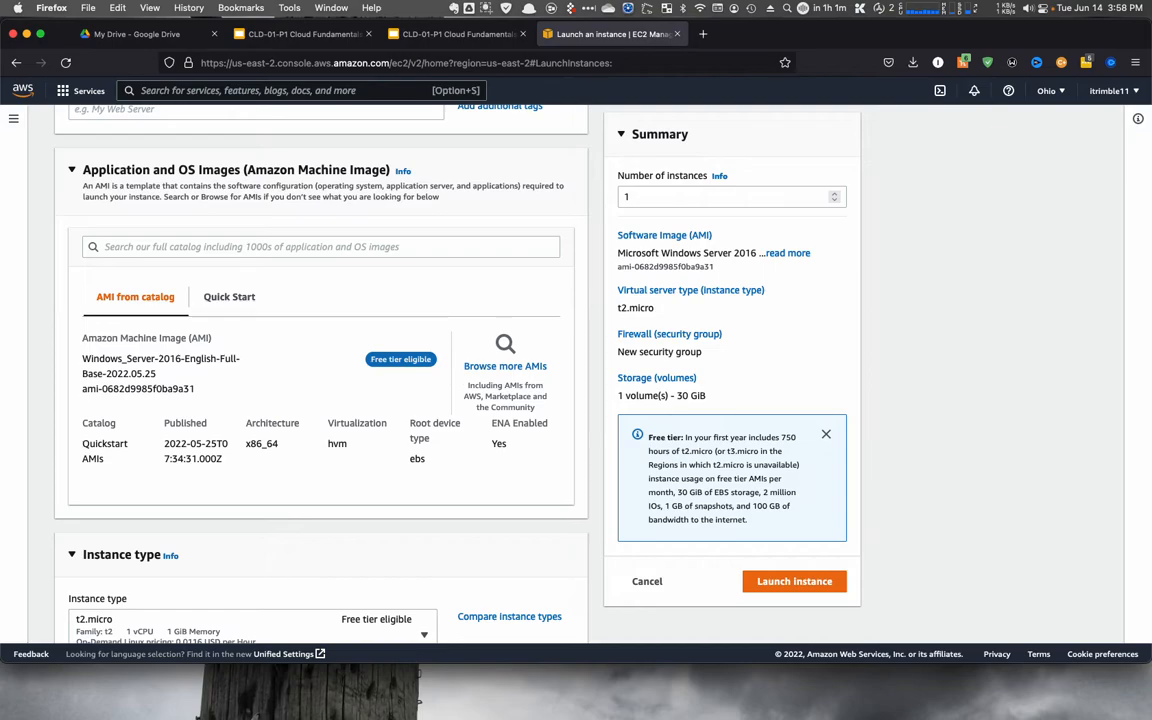
pyautogui.scroll(3, 305, 362)
pyautogui.scroll(3, 305, 362)
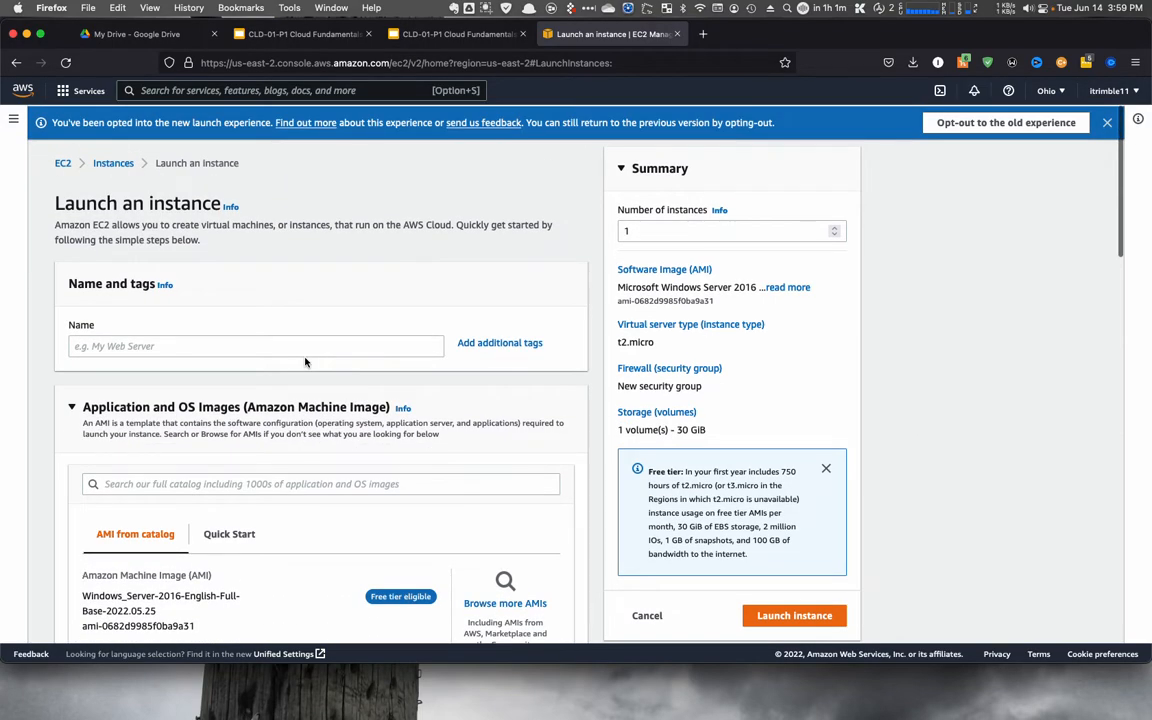
pyautogui.scroll(-10, 305, 362)
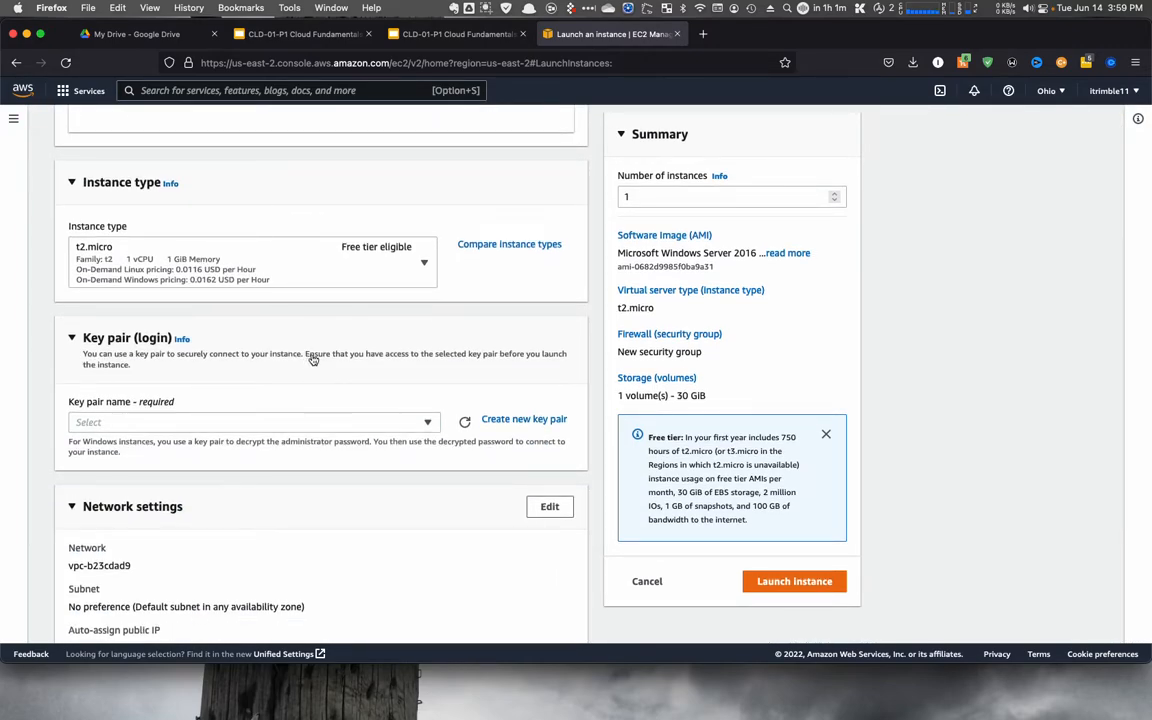
# Step: Scroll down the launch form to the Key pair (login) section
pyautogui.scroll(-2, 312, 359)
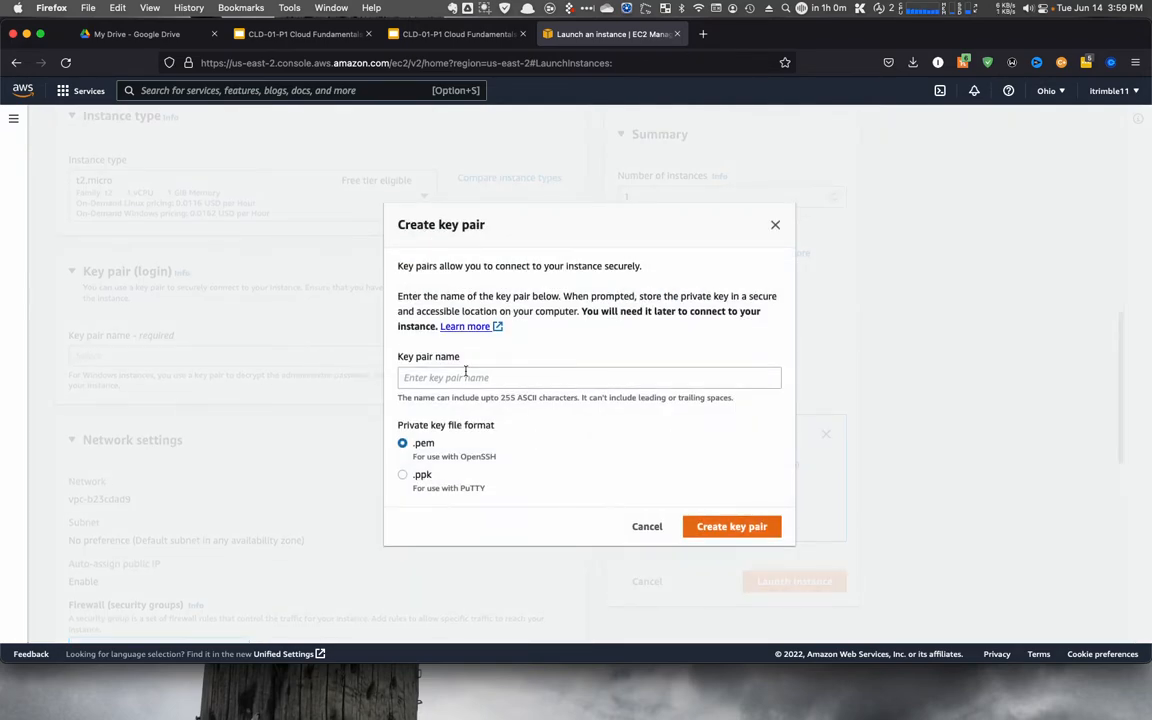
# Step: Create key pair AWS_Ohio_001 as a .pem file and let its file download
pyautogui.click(462, 376)
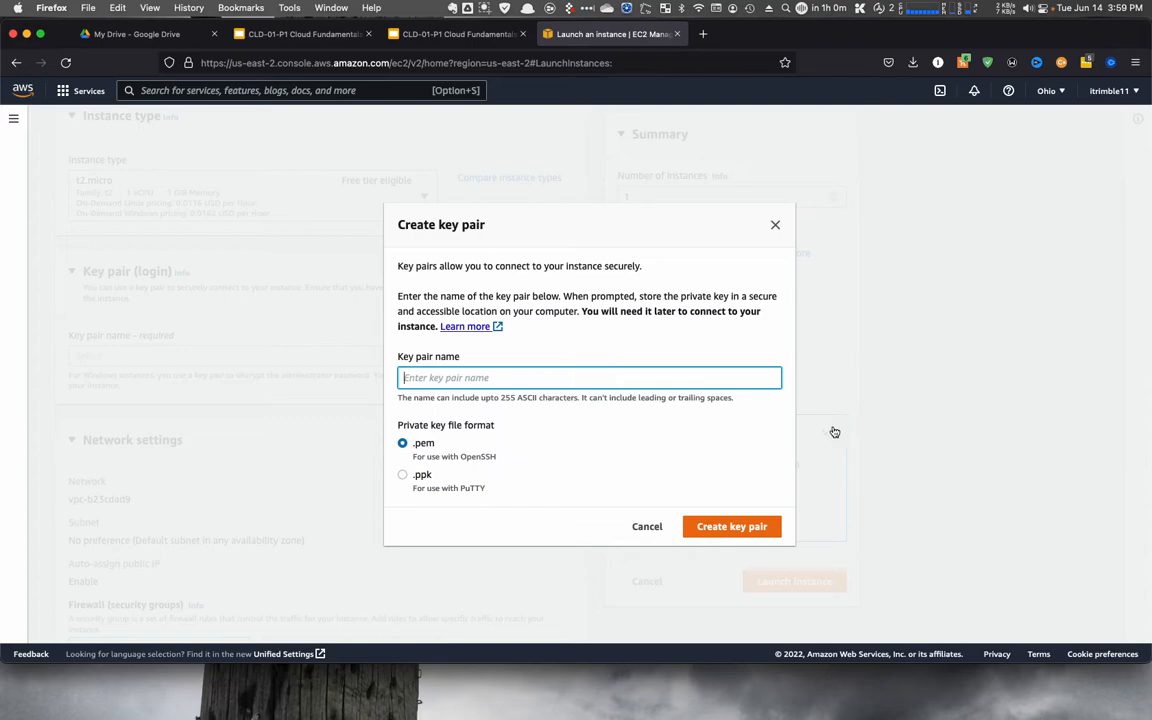
pyautogui.write('AWS_Ohio_001')
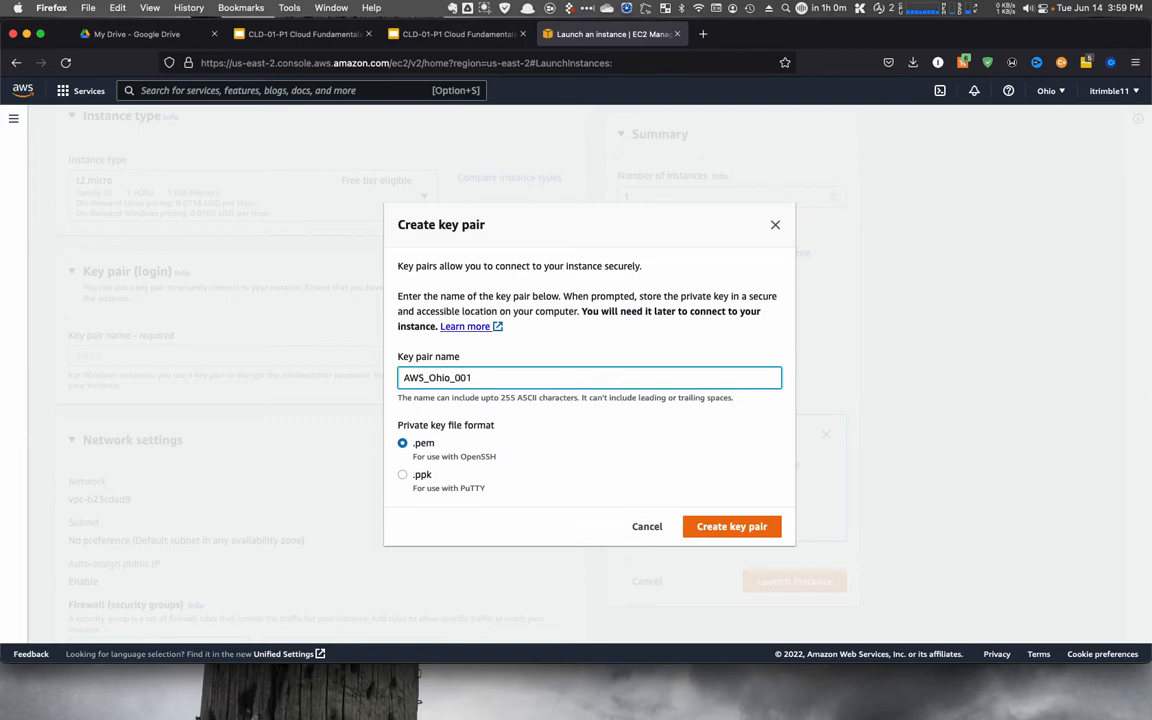
pyautogui.click(762, 528)
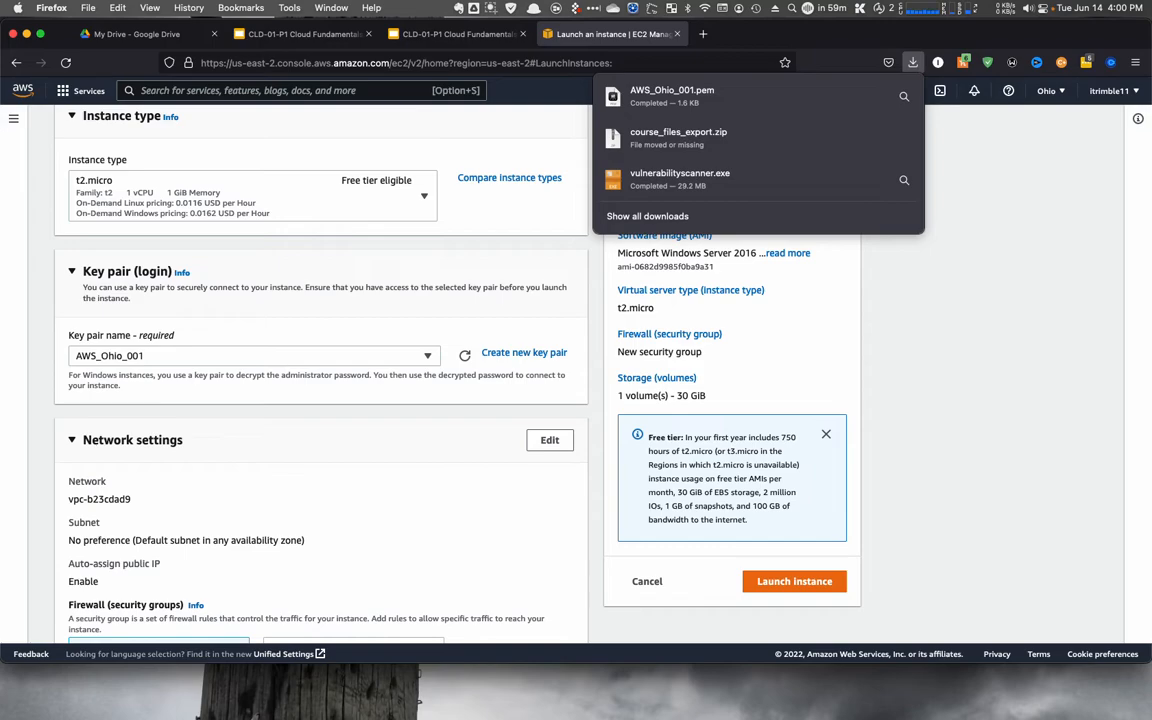
pyautogui.click(285, 506)
# Step: In Network settings, check the VPC id and restrict RDP traffic to My IP
pyautogui.scroll(-3, 278, 506)
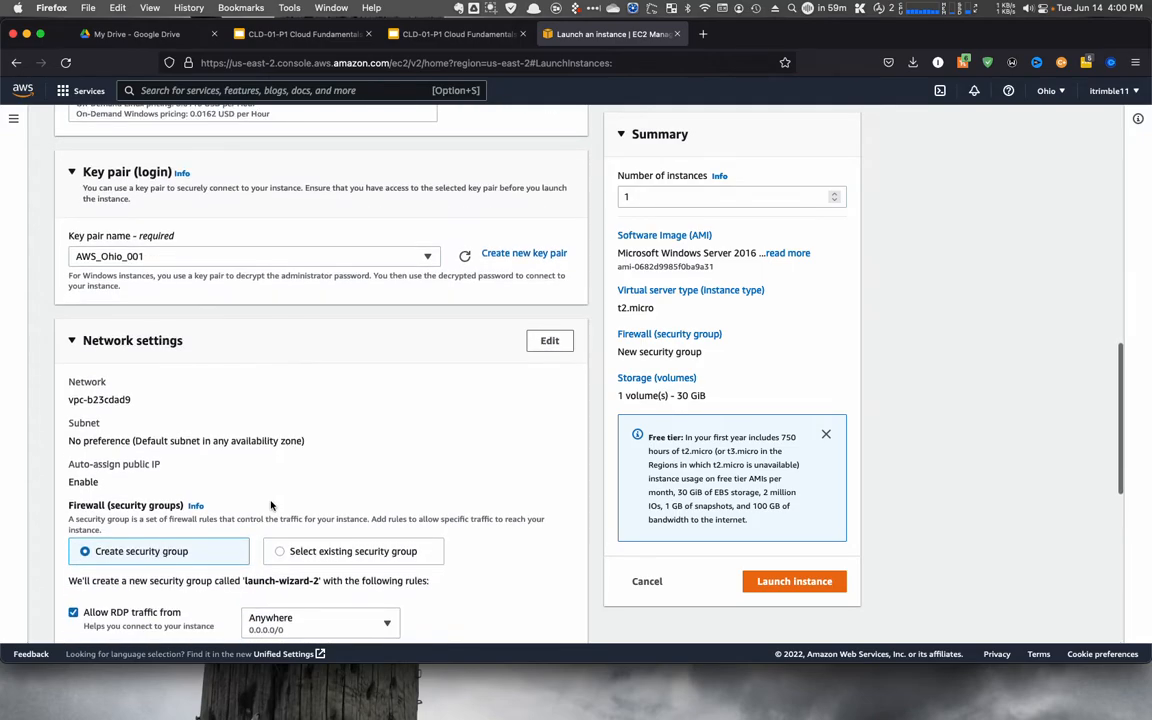
pyautogui.scroll(-5, 270, 505)
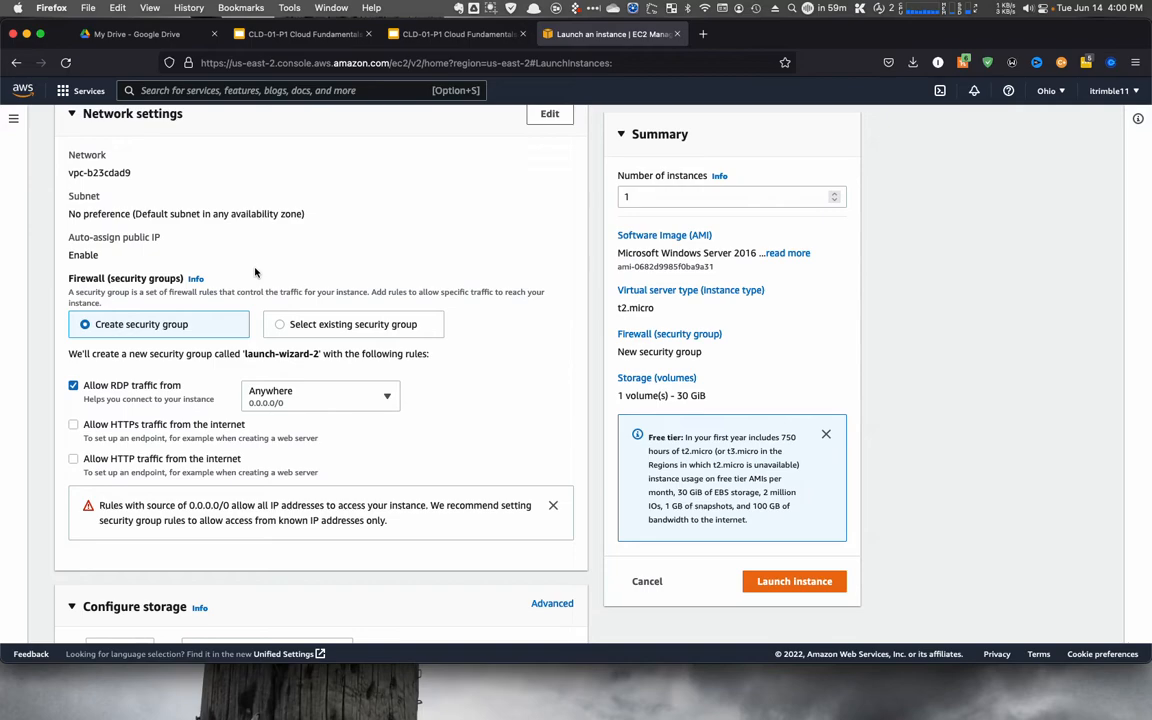
pyautogui.scroll(1, 195, 245)
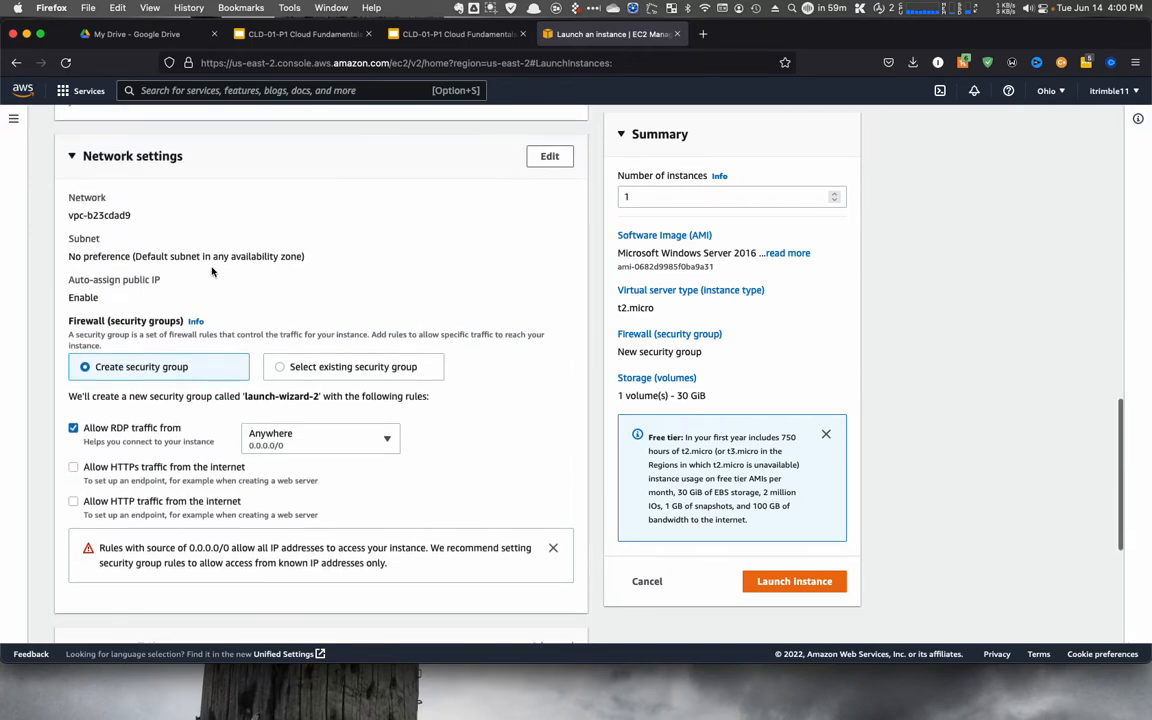
pyautogui.moveTo(67, 220); pyautogui.dragTo(132, 228)
pyautogui.click(113, 226)
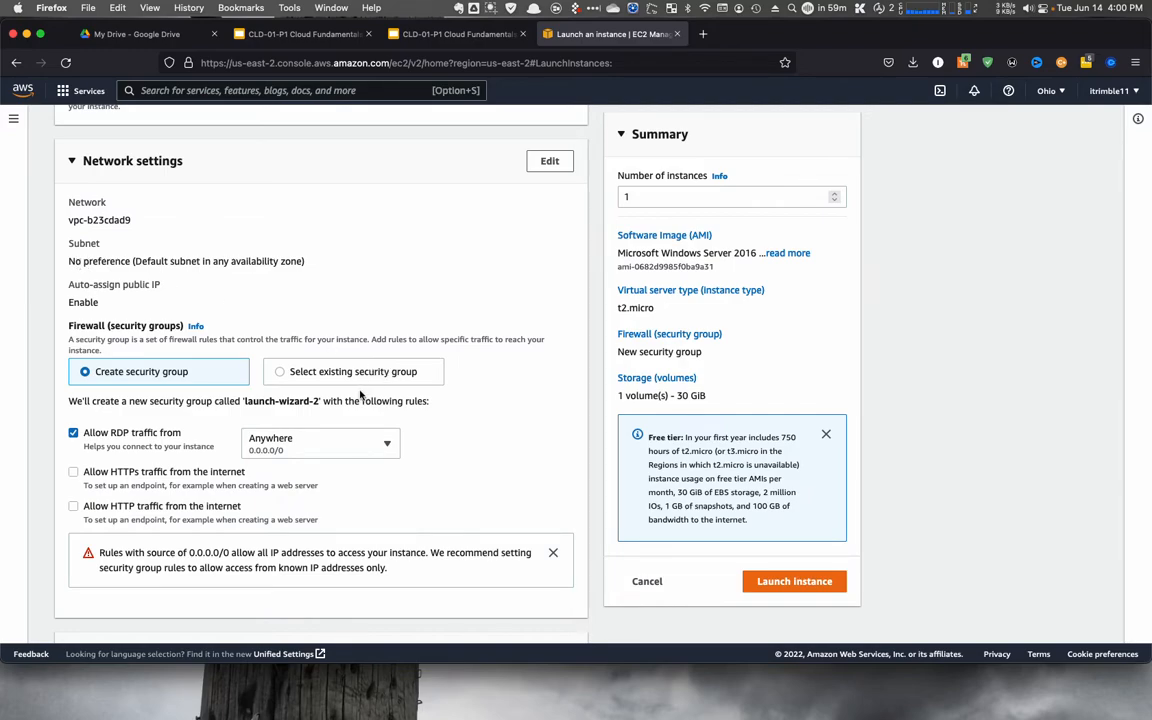
pyautogui.scroll(1, 375, 441)
pyautogui.click(375, 441)
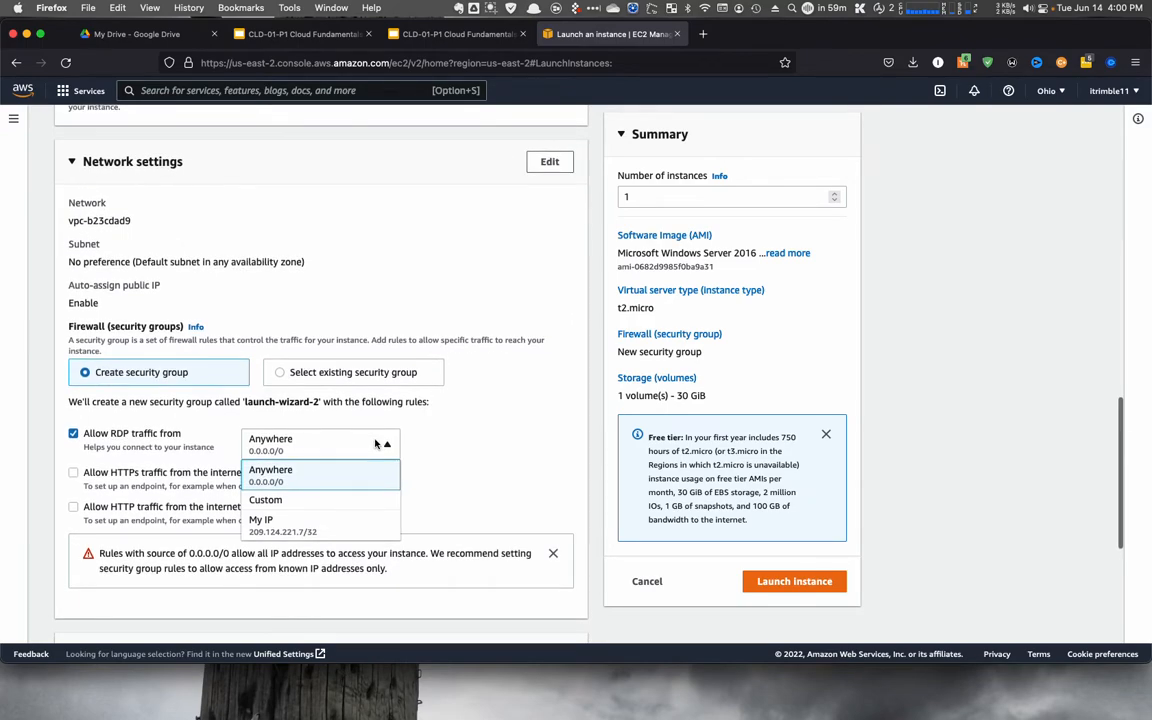
pyautogui.click(310, 525)
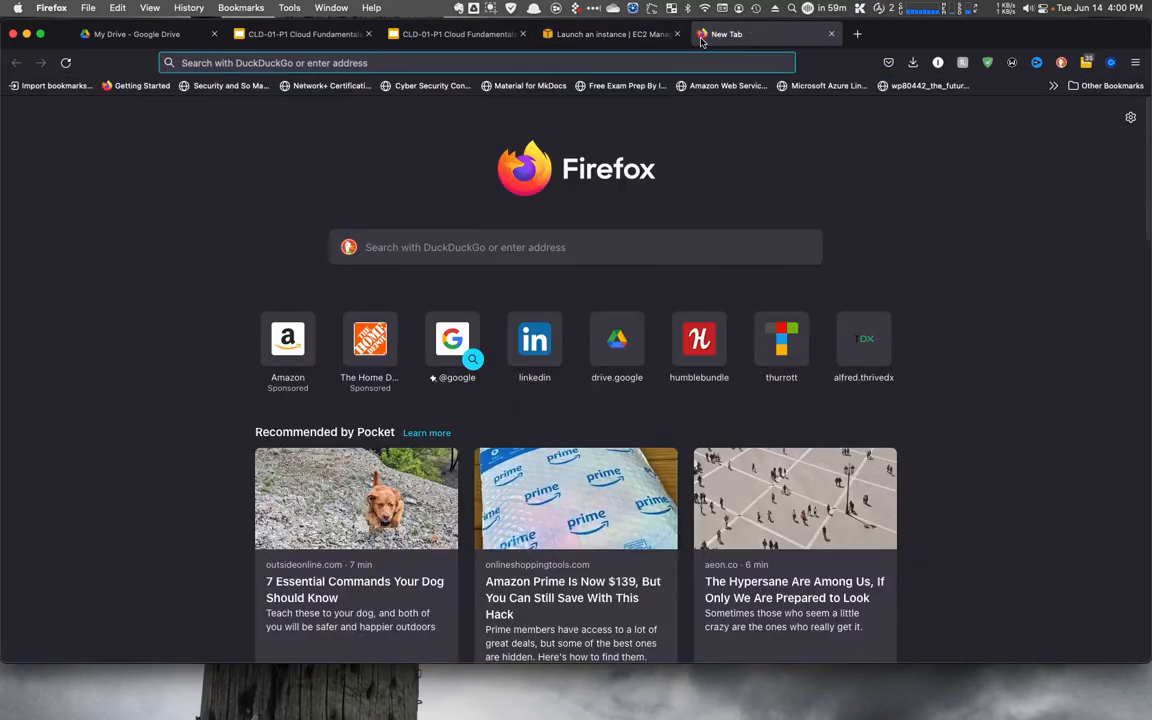
# Step: Look up the public IPv4 address, trying ipchicken.com and then a whatismyip search
pyautogui.write('ip')
pyautogui.write('chic')
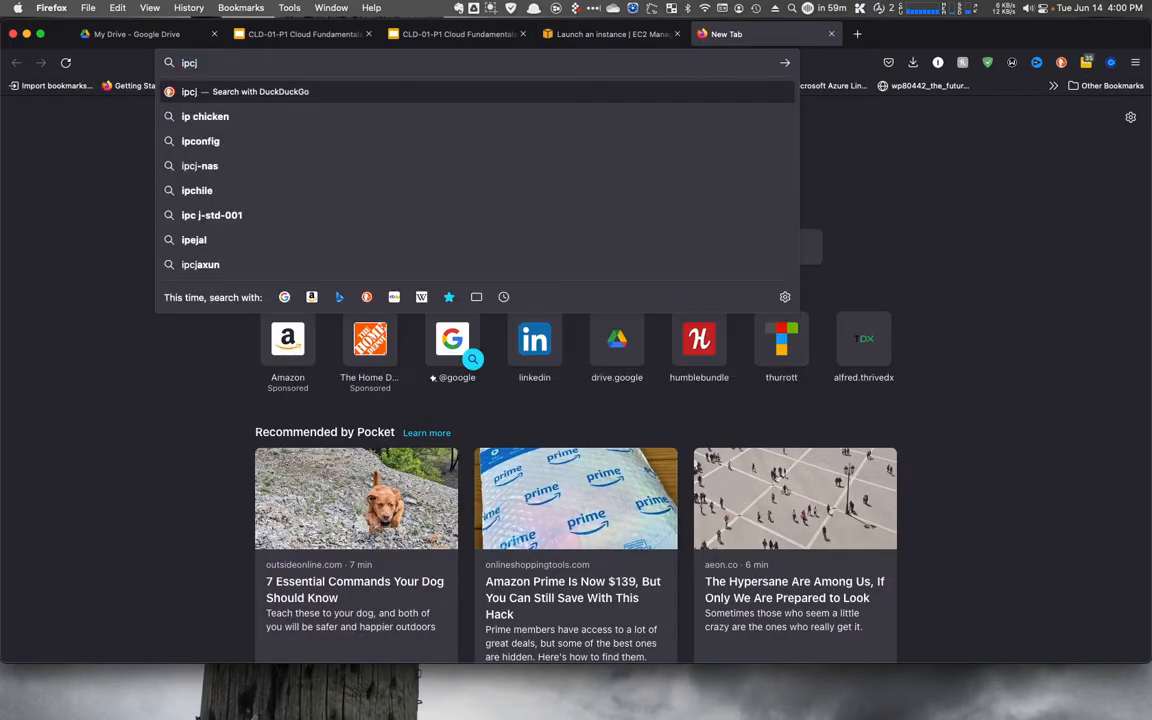
pyautogui.write('ken.com')
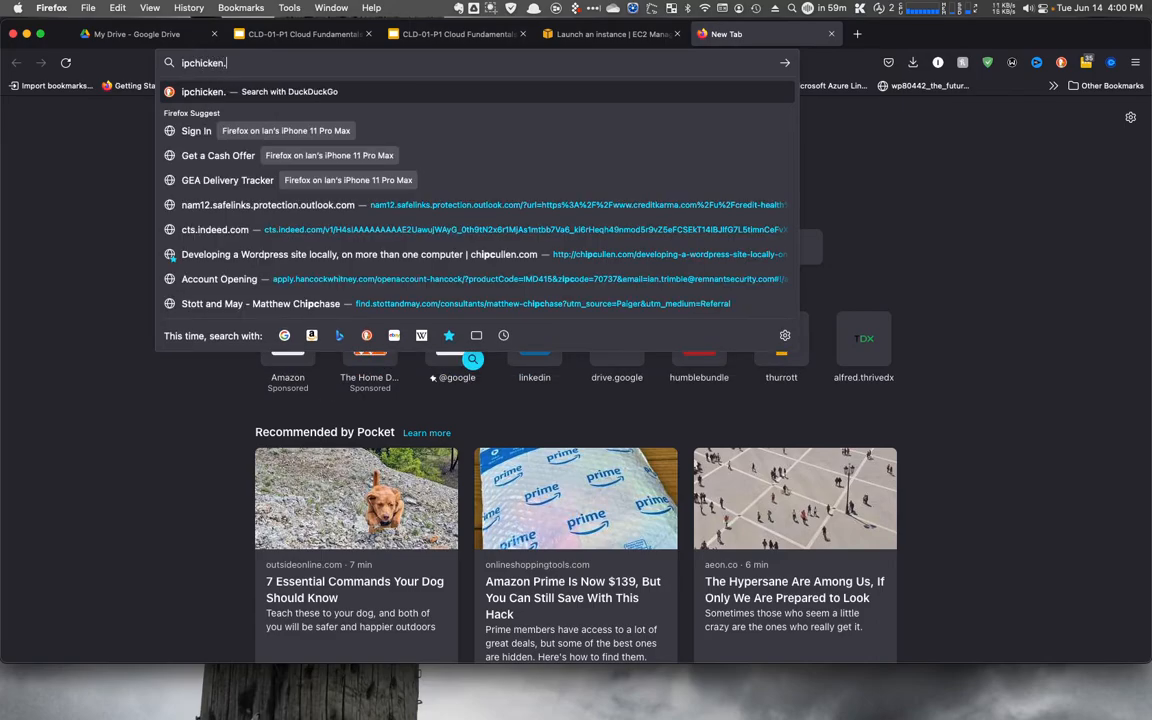
pyautogui.press('Return')
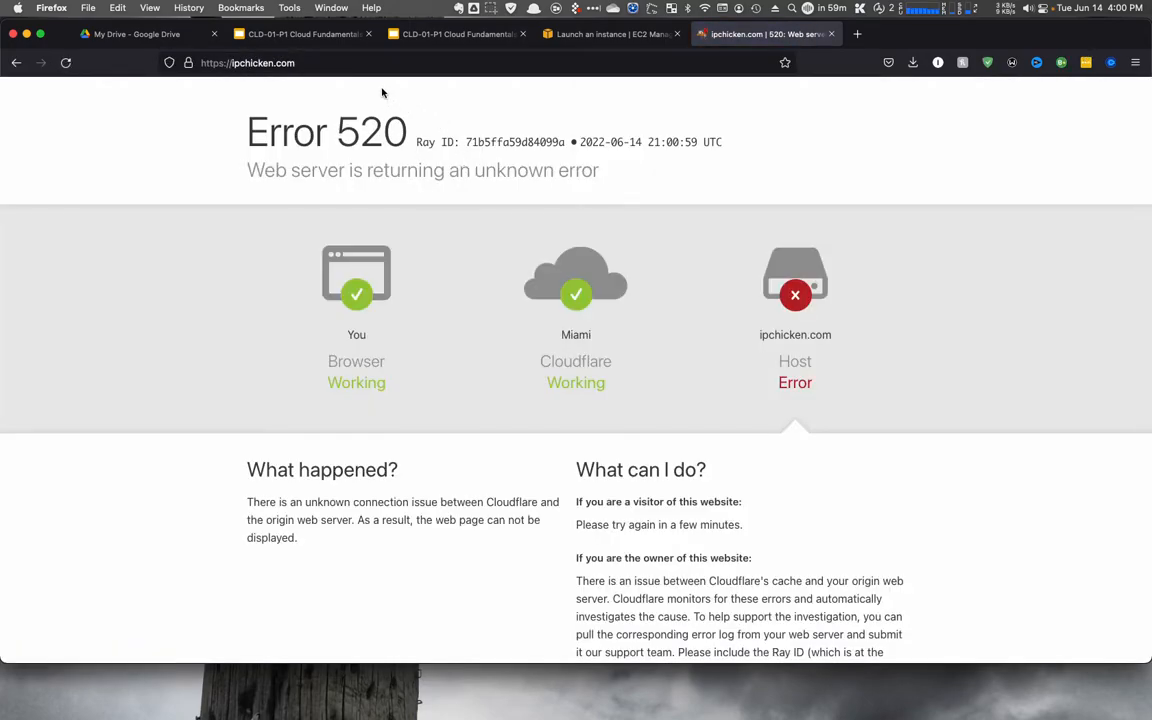
pyautogui.click(357, 64)
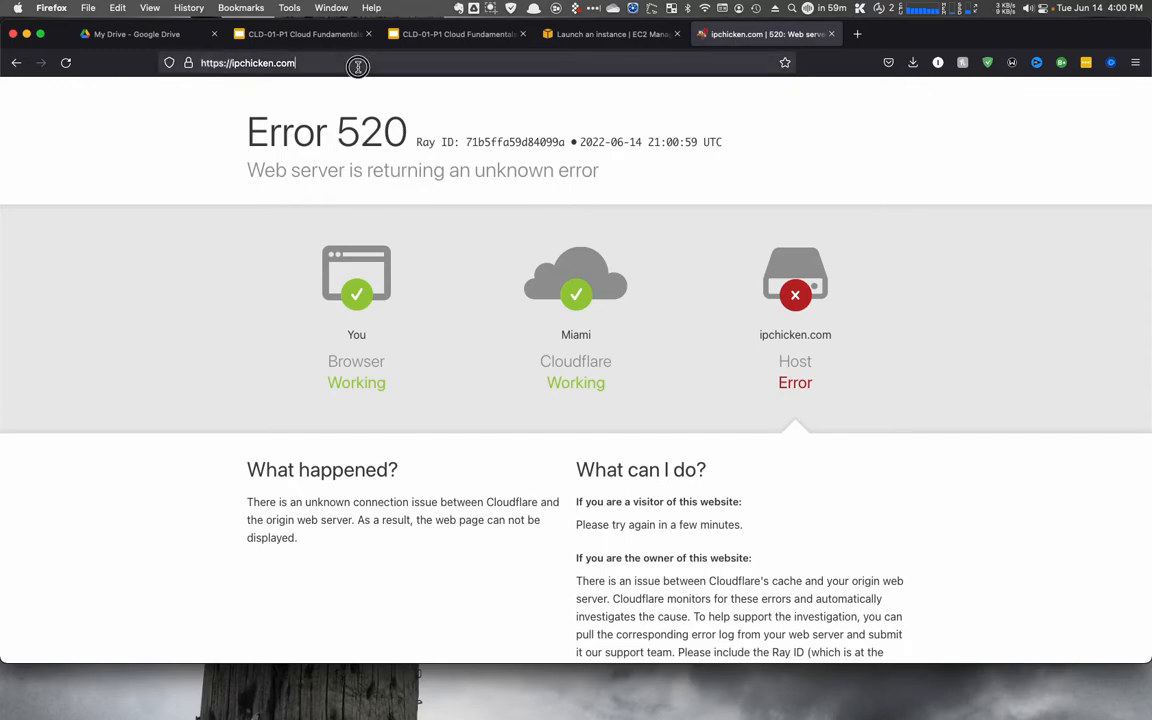
pyautogui.write('whatismyip')
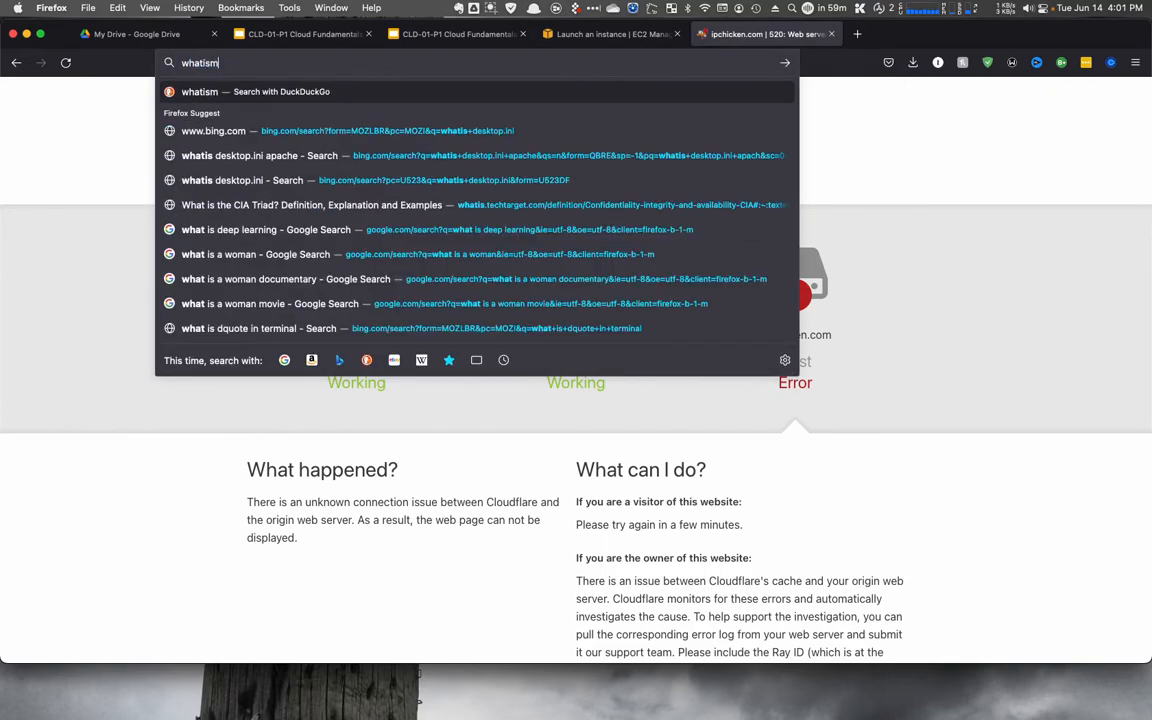
pyautogui.press('Return')
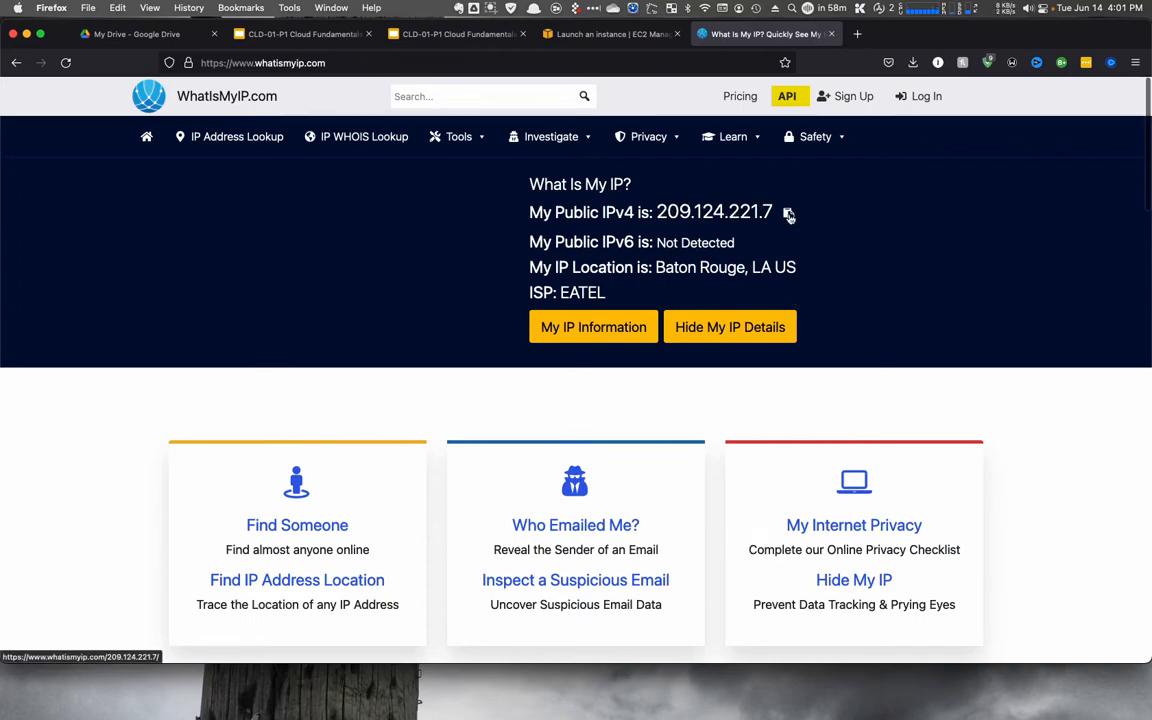
pyautogui.click(596, 36)
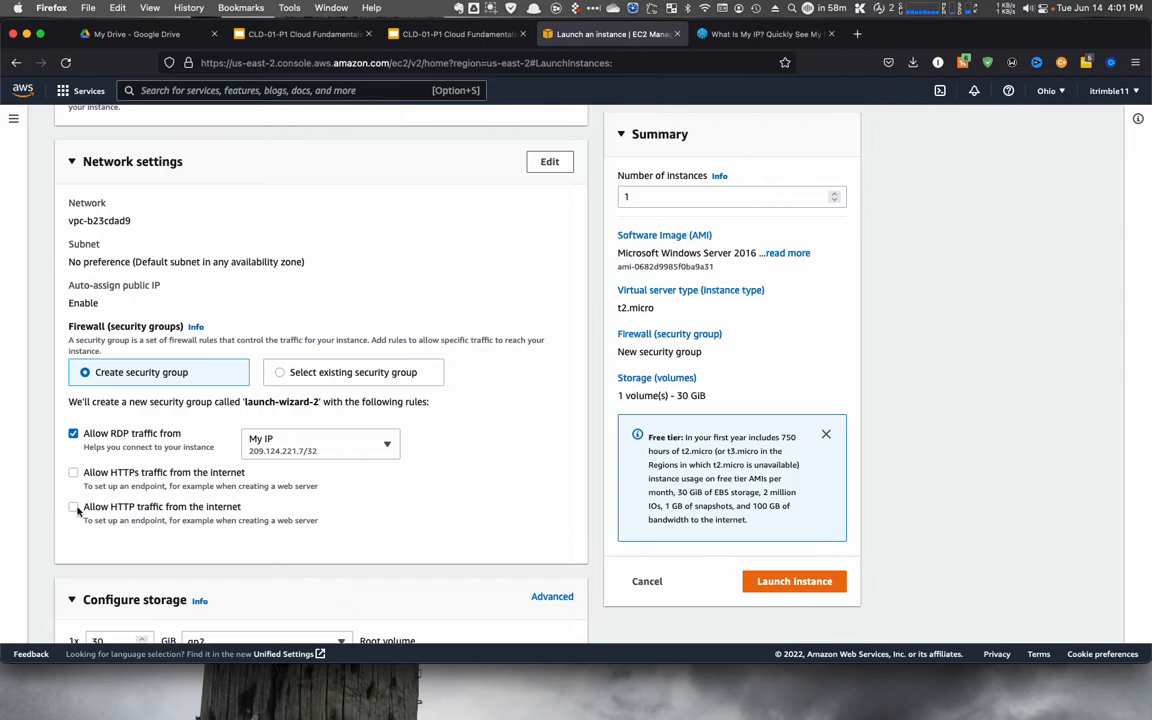
# Step: Review the launch form's Summary panel: Windows Server 2016, t2.micro, RDP from My IP, 30 GiB
pyautogui.scroll(-2, 117, 465)
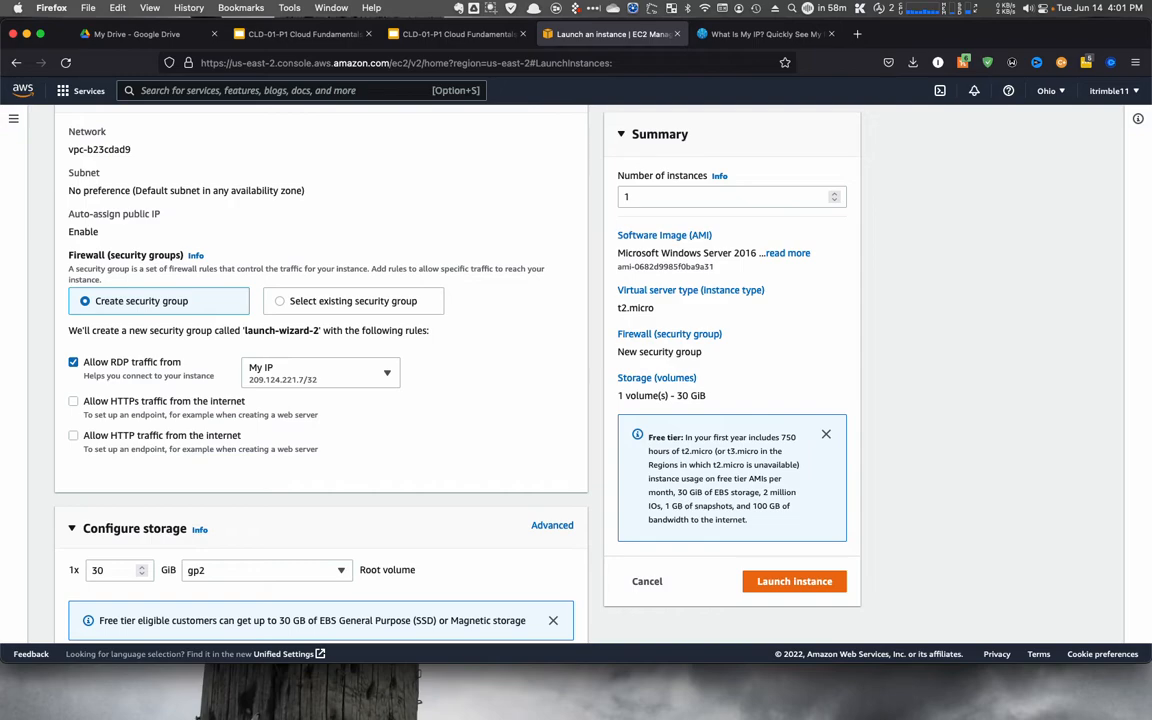
pyautogui.scroll(-3, 240, 480)
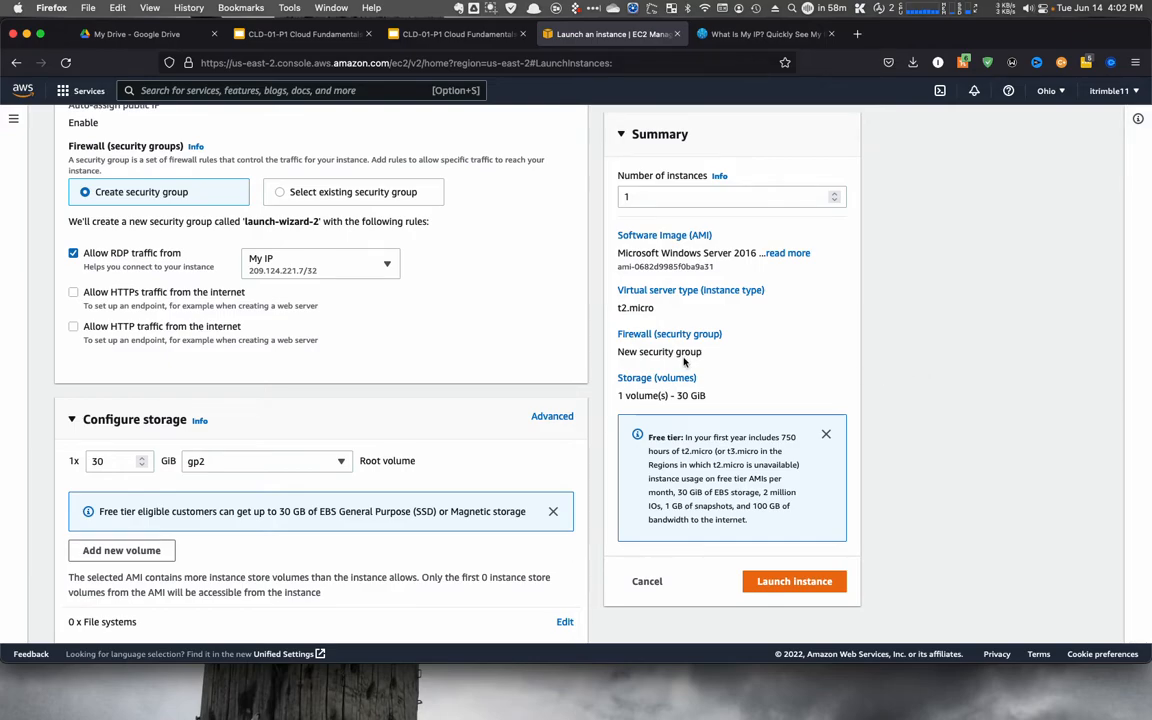
pyautogui.scroll(10, 323, 368)
pyautogui.scroll(5, 323, 368)
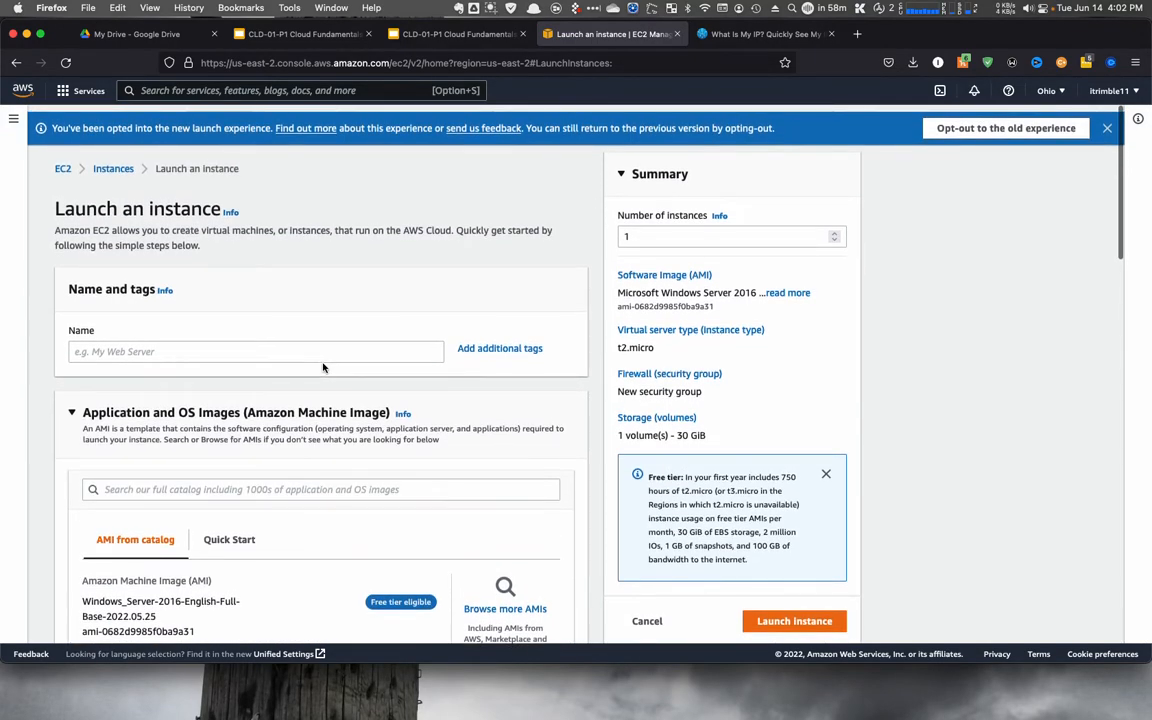
pyautogui.scroll(-10, 323, 368)
pyautogui.scroll(-5, 323, 368)
pyautogui.scroll(15, 324, 368)
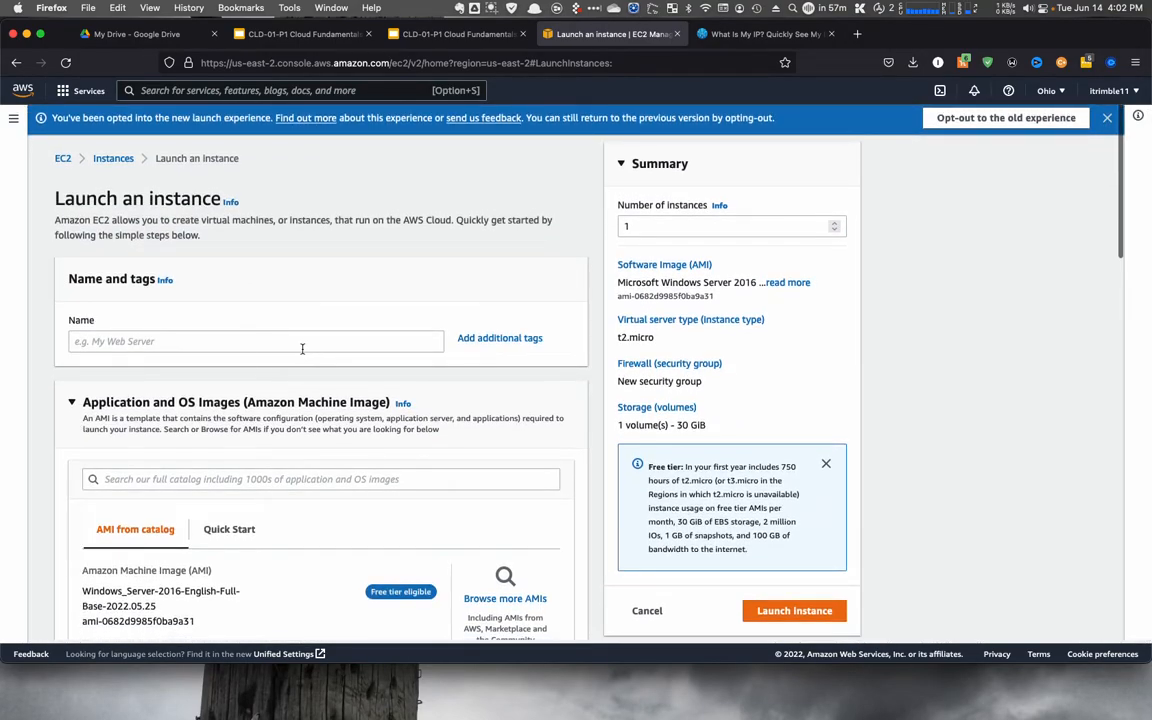
# Step: Name the instance with the owner's first name followed by 'Cloud Security Windows Server'
pyautogui.click(302, 344)
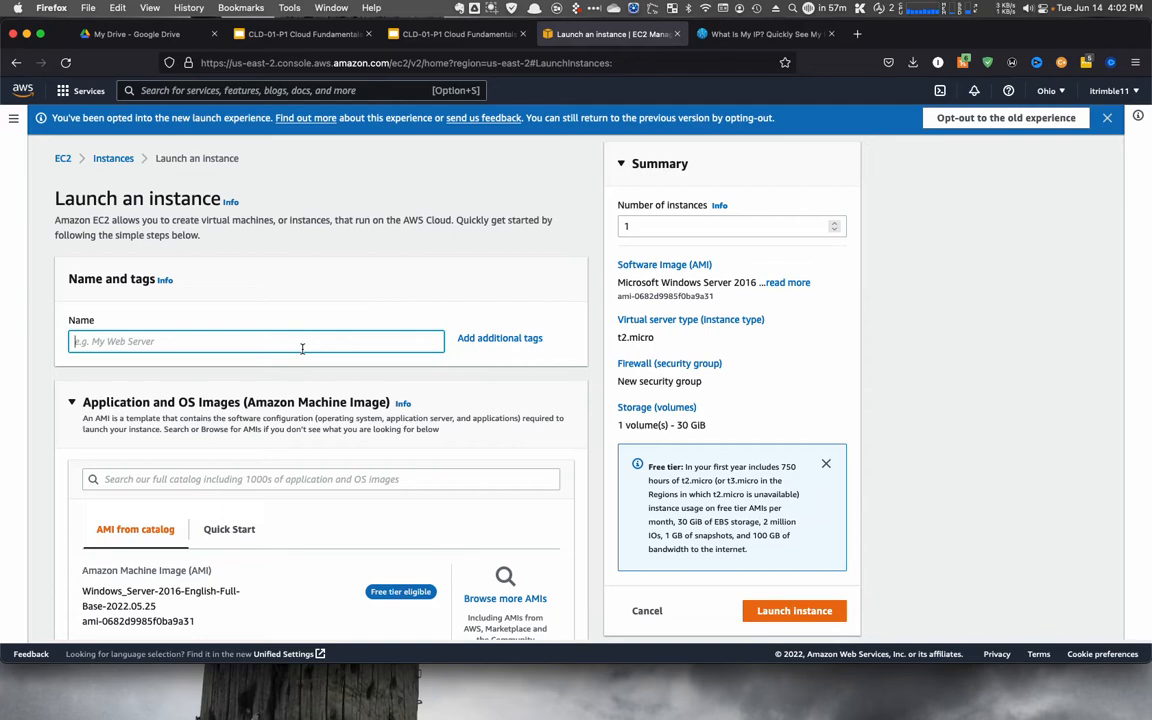
pyautogui.write('C')
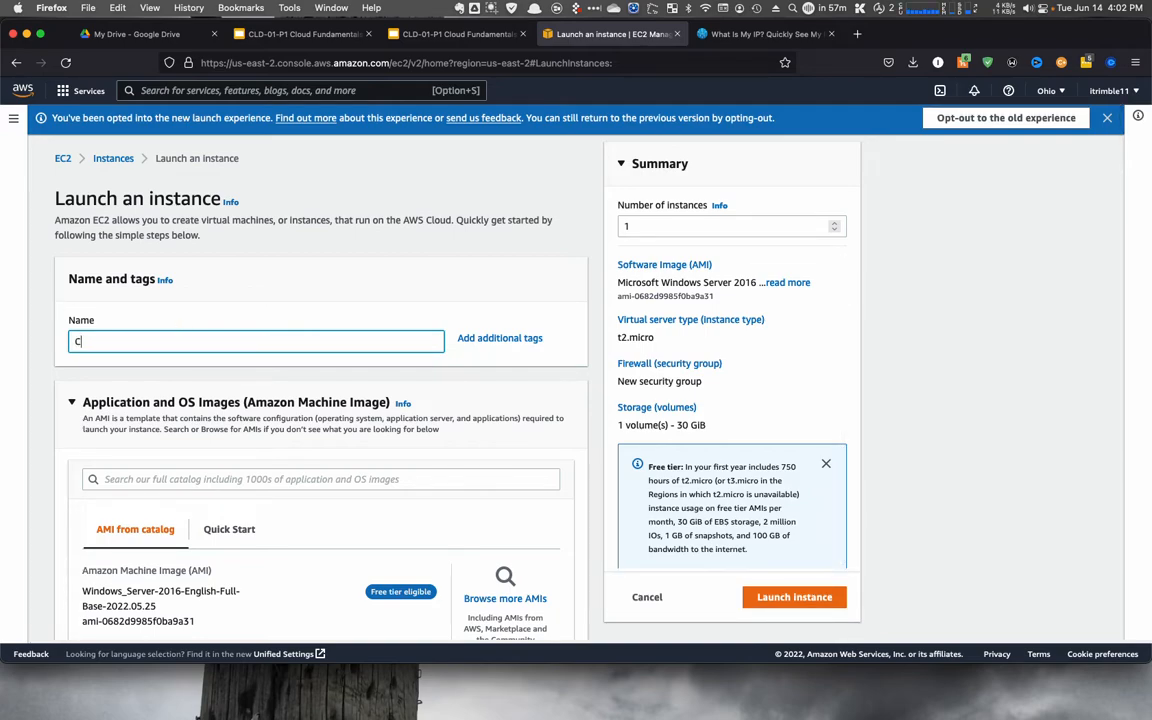
pyautogui.press('BackSpace')
pyautogui.write('Ian')
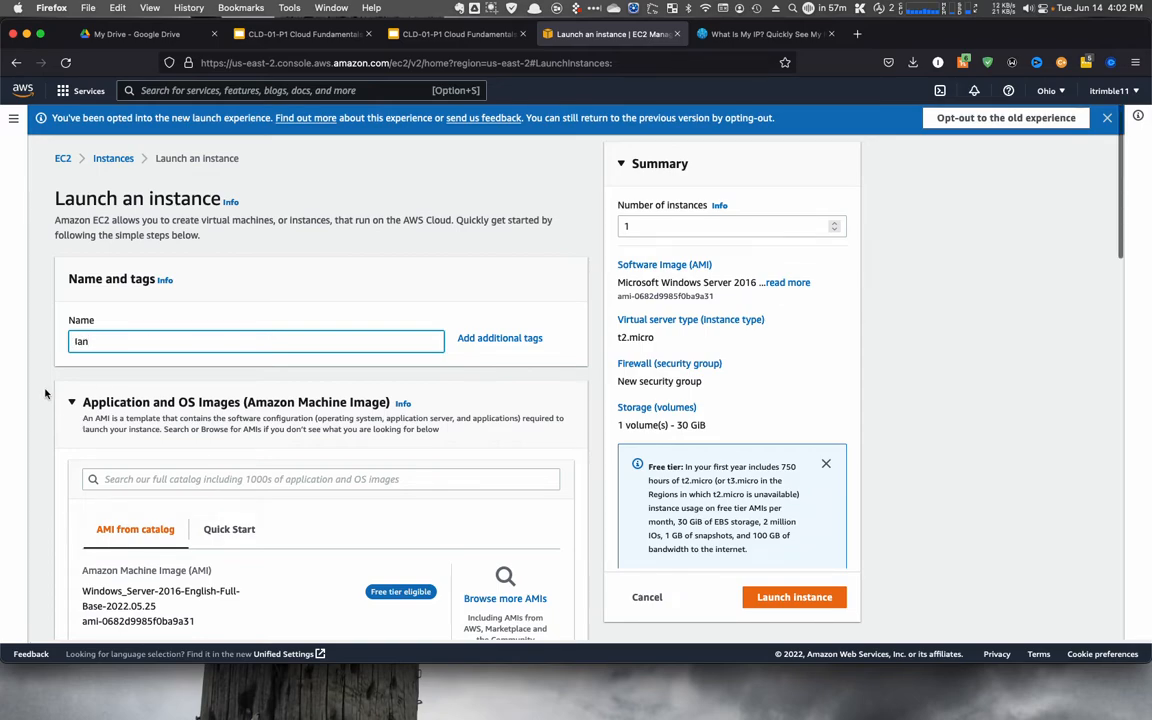
pyautogui.write('  Cloud Security ')
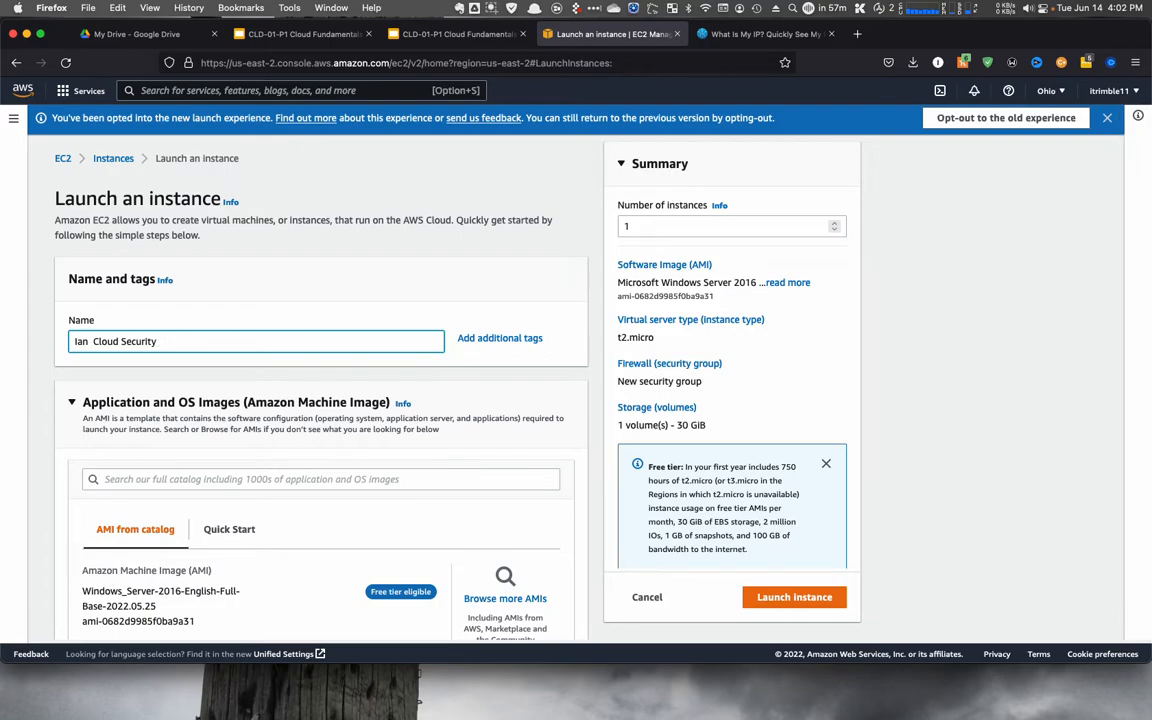
pyautogui.write('Wind')
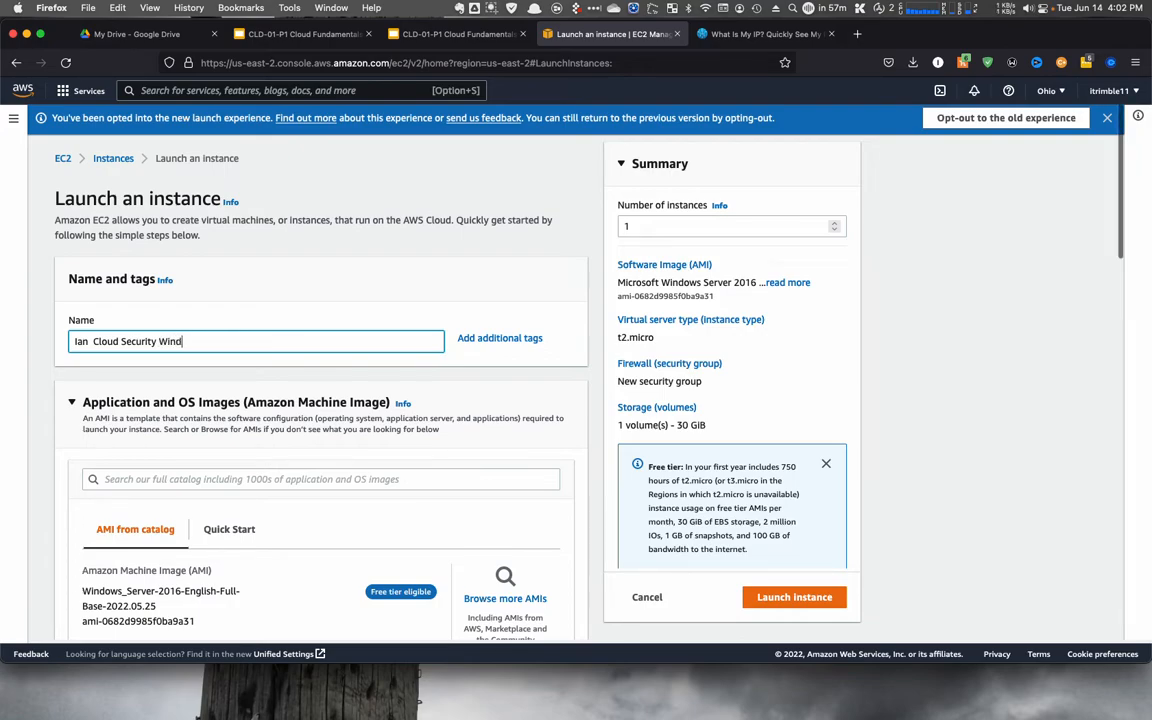
pyautogui.write('ows')
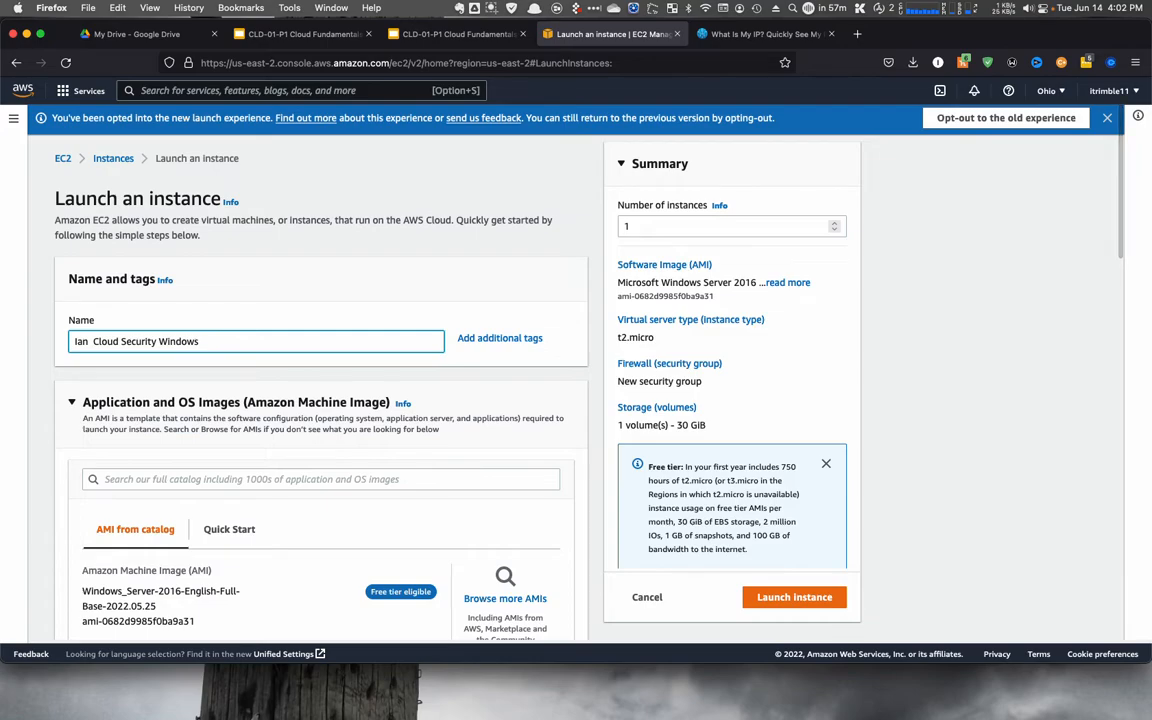
pyautogui.write(' Server')
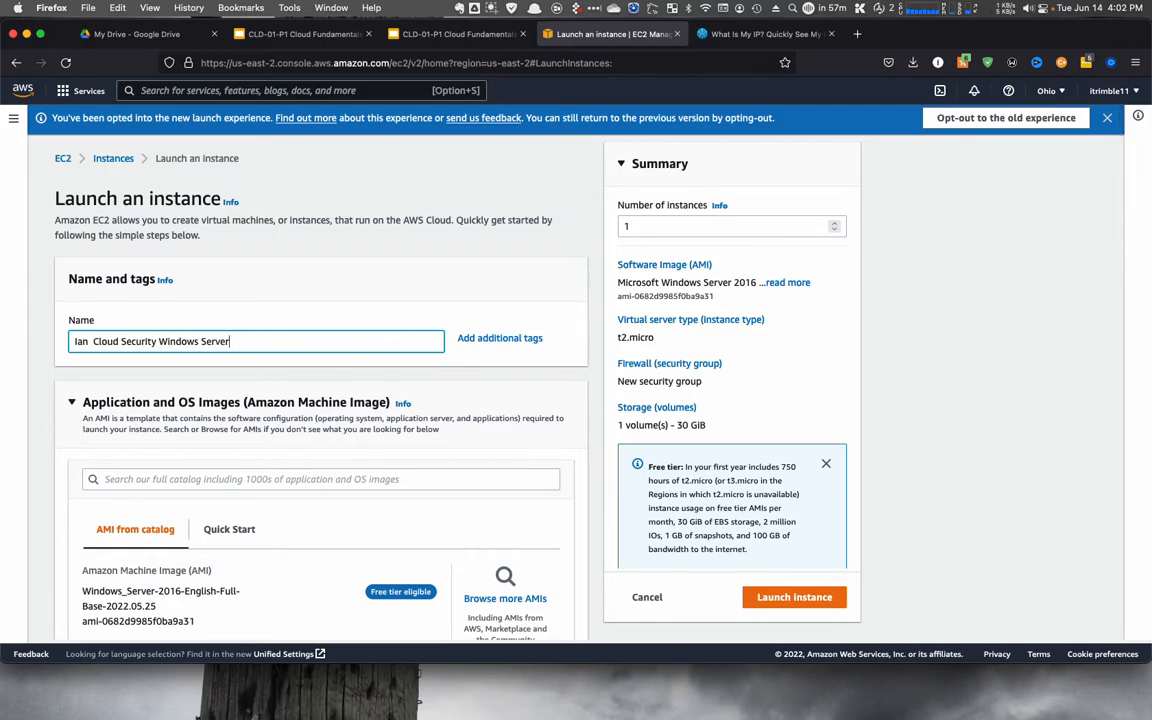
pyautogui.scroll(-15, 540, 345)
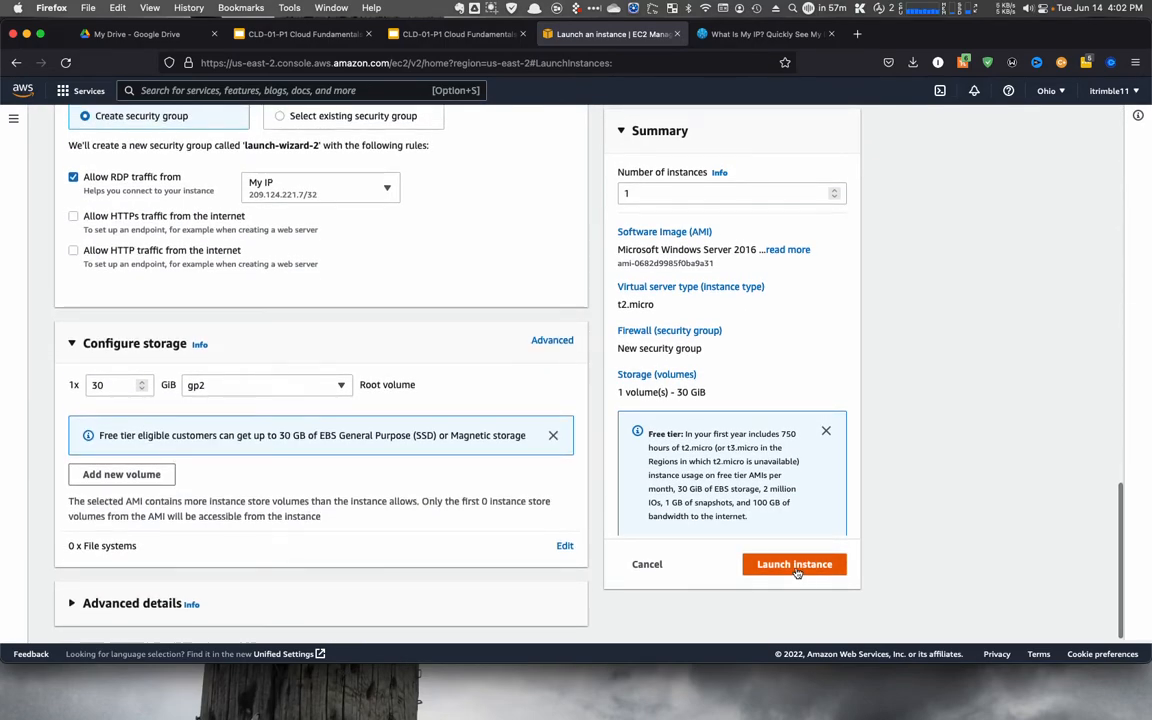
# Step: Launch the Windows Server instance, watch its progress details, and go to all instances
pyautogui.click(796, 566)
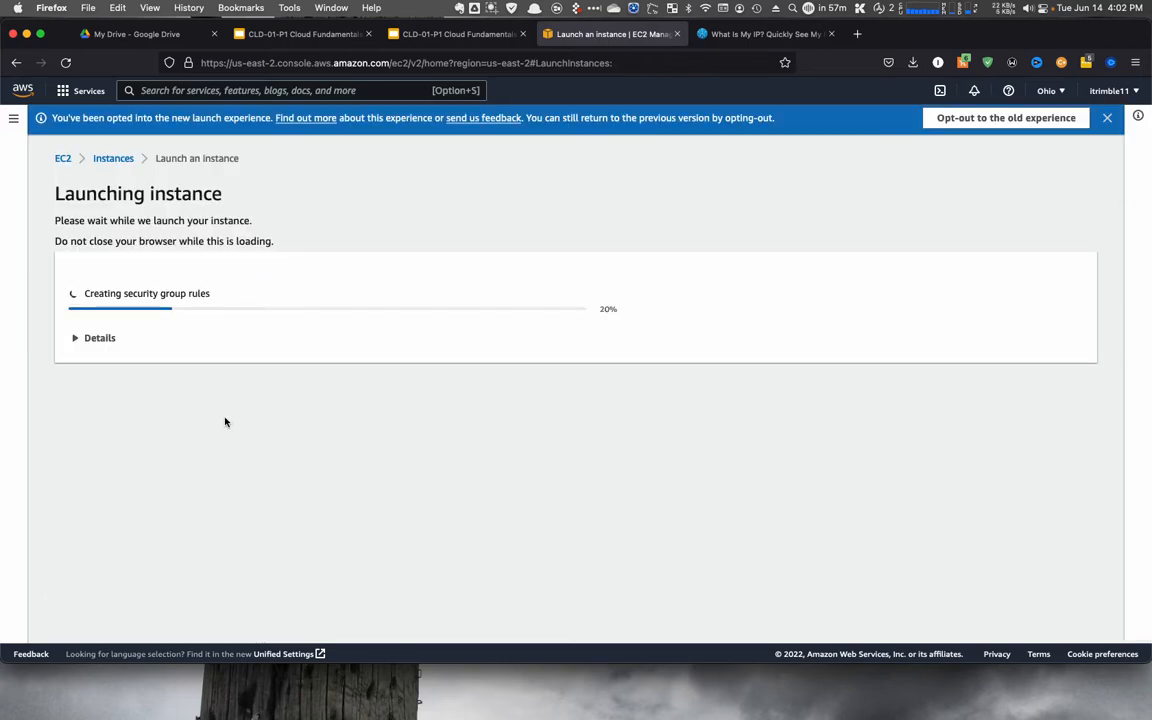
pyautogui.click(76, 338)
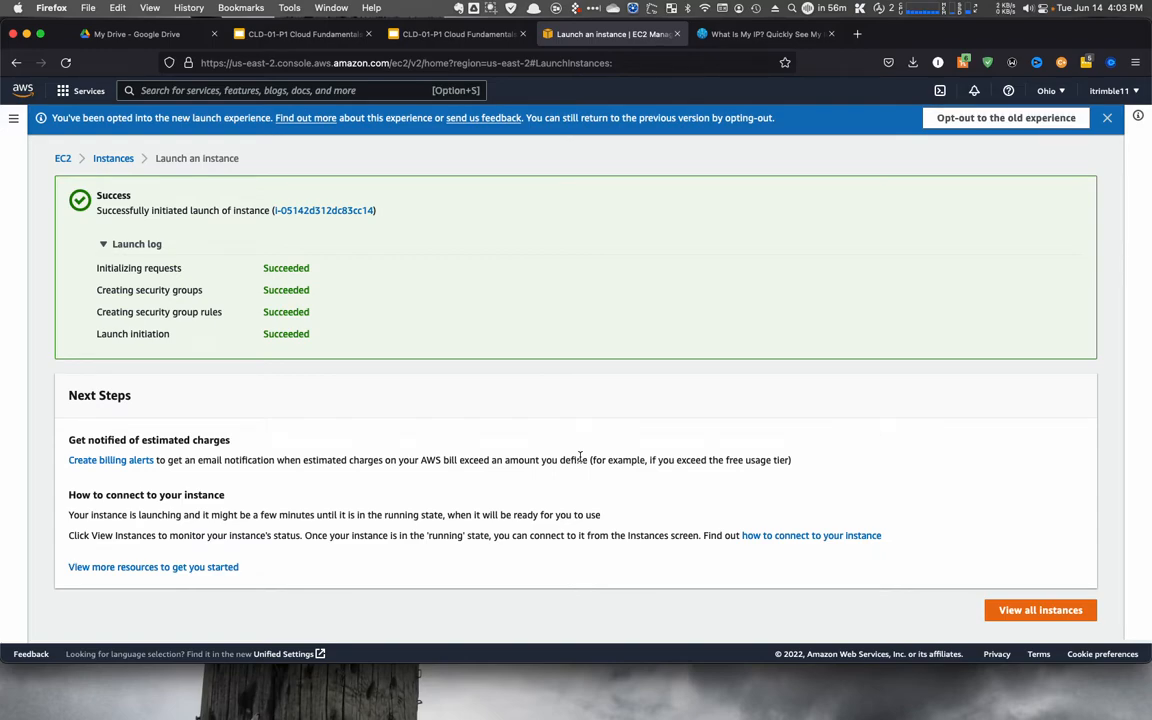
pyautogui.click(1018, 611)
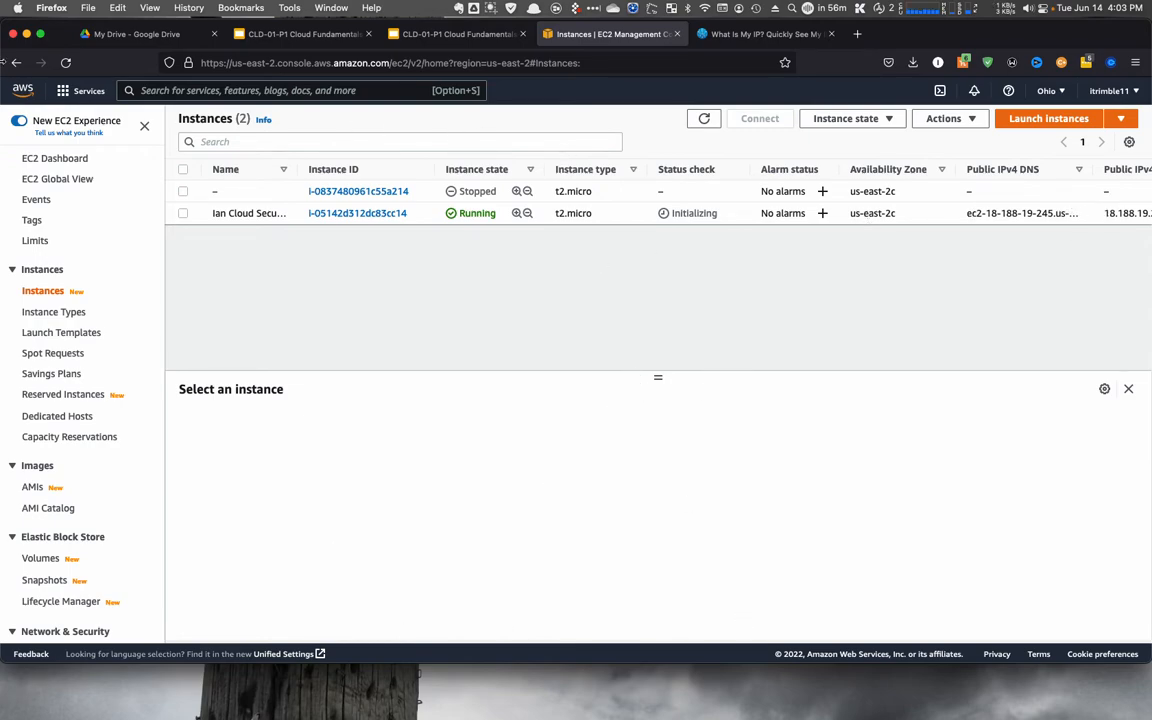
# Step: Go full screen and read the new instance's public IPv4 address and DNS name
pyautogui.click(40, 35)
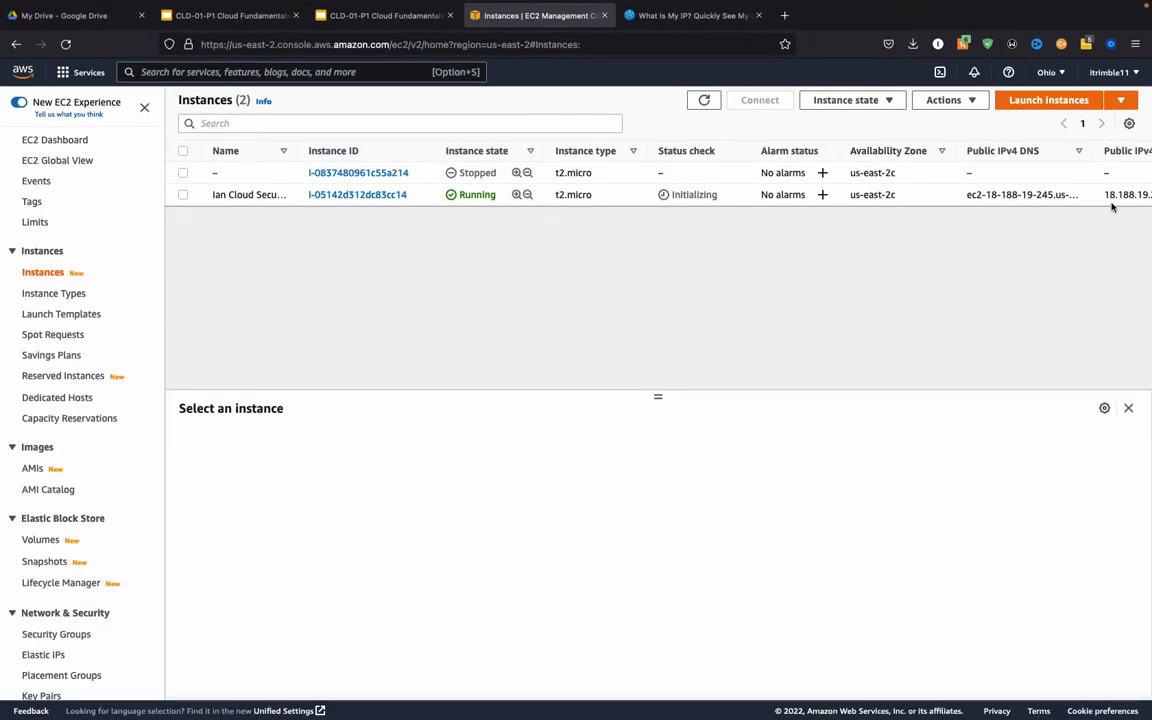
pyautogui.moveTo(1114, 196); pyautogui.dragTo(1062, 208)
pyautogui.click(1029, 207)
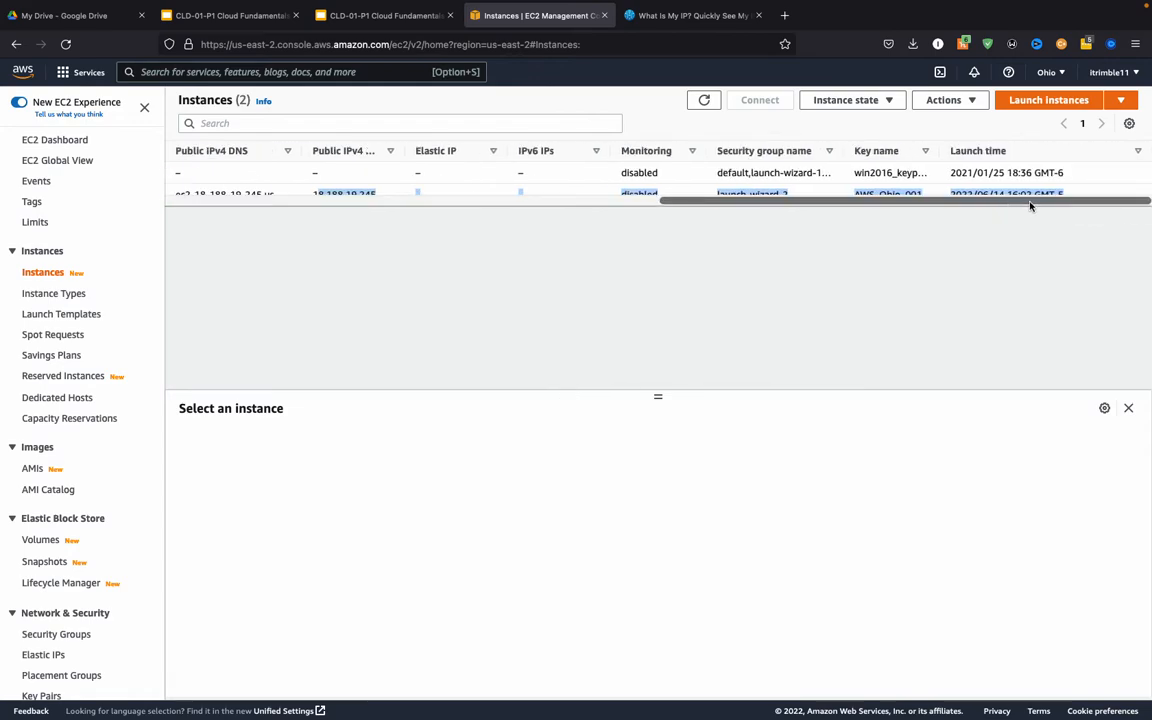
pyautogui.hscroll(-1, 969, 195)
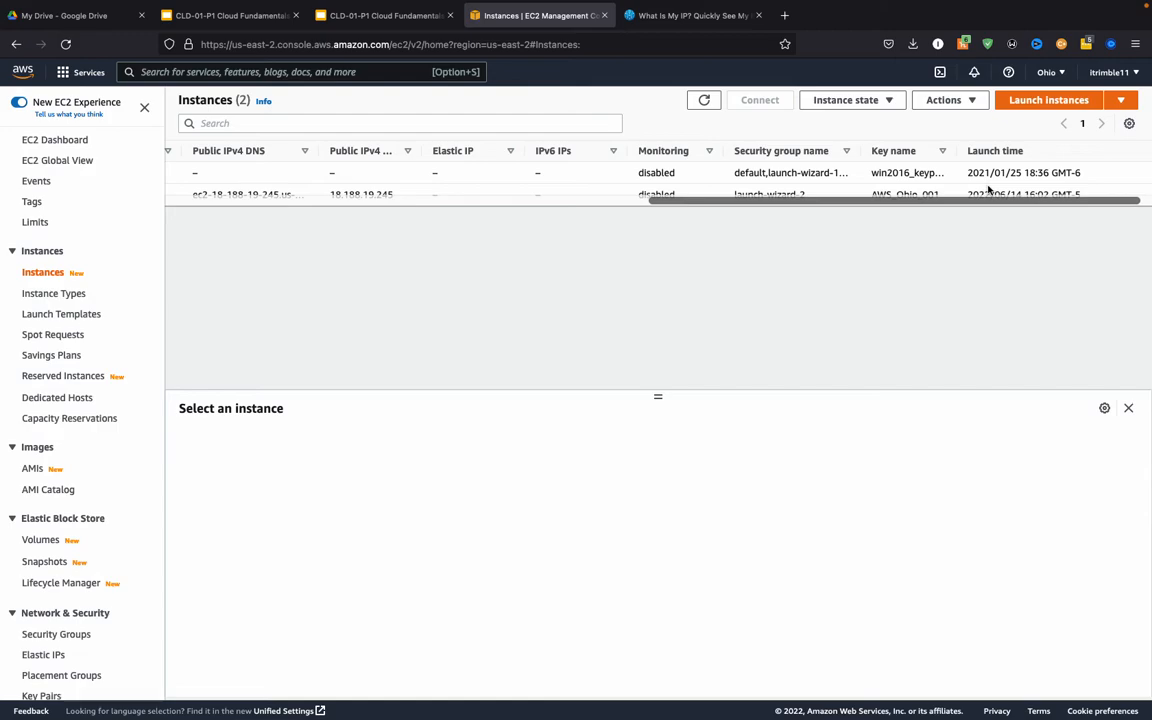
pyautogui.hscroll(-1, 994, 203)
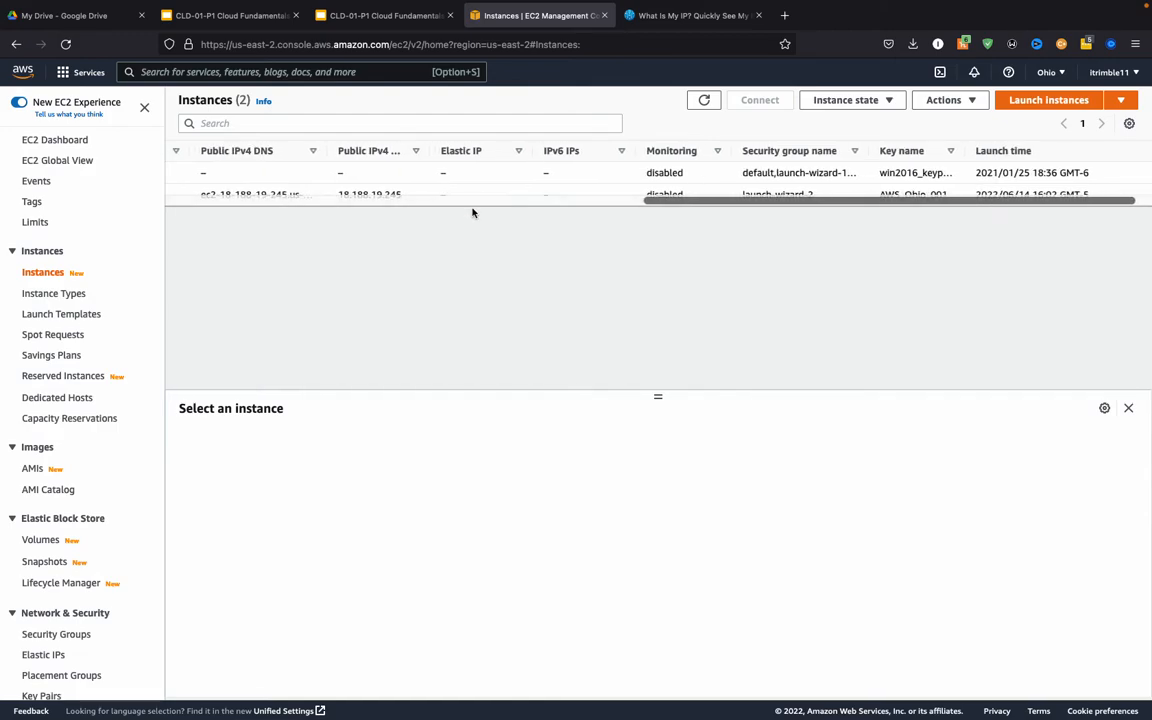
pyautogui.click(545, 201)
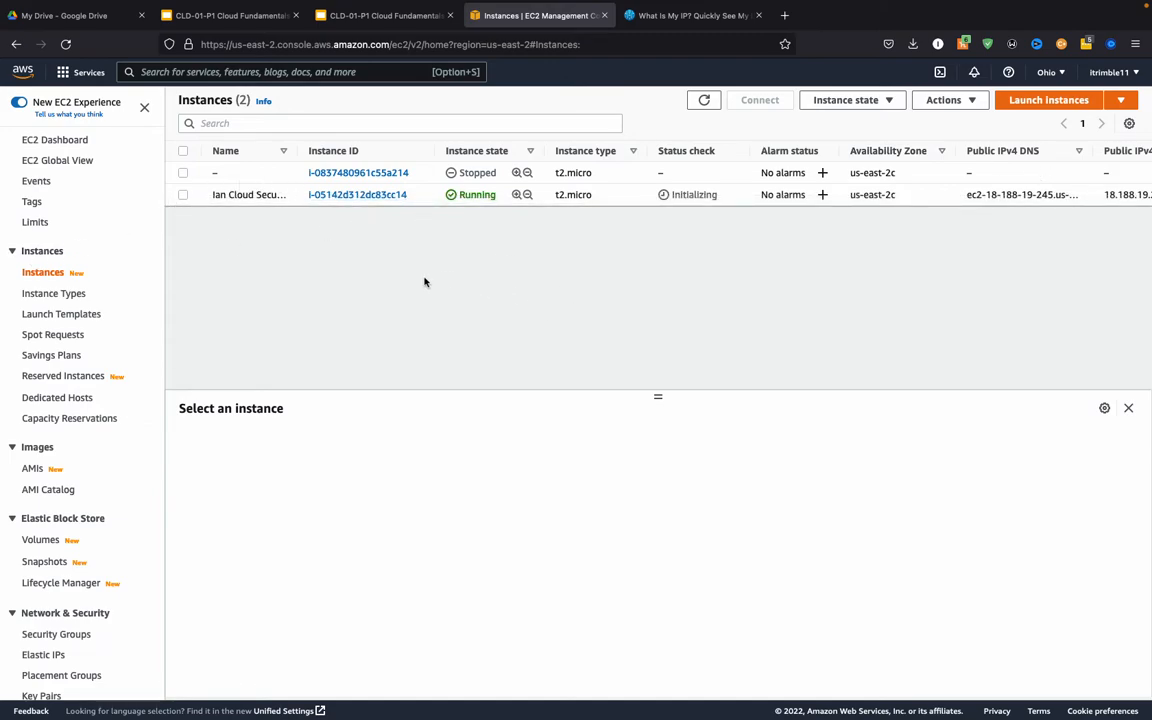
pyautogui.moveTo(254, 196)
pyautogui.moveTo(972, 197); pyautogui.dragTo(861, 203)
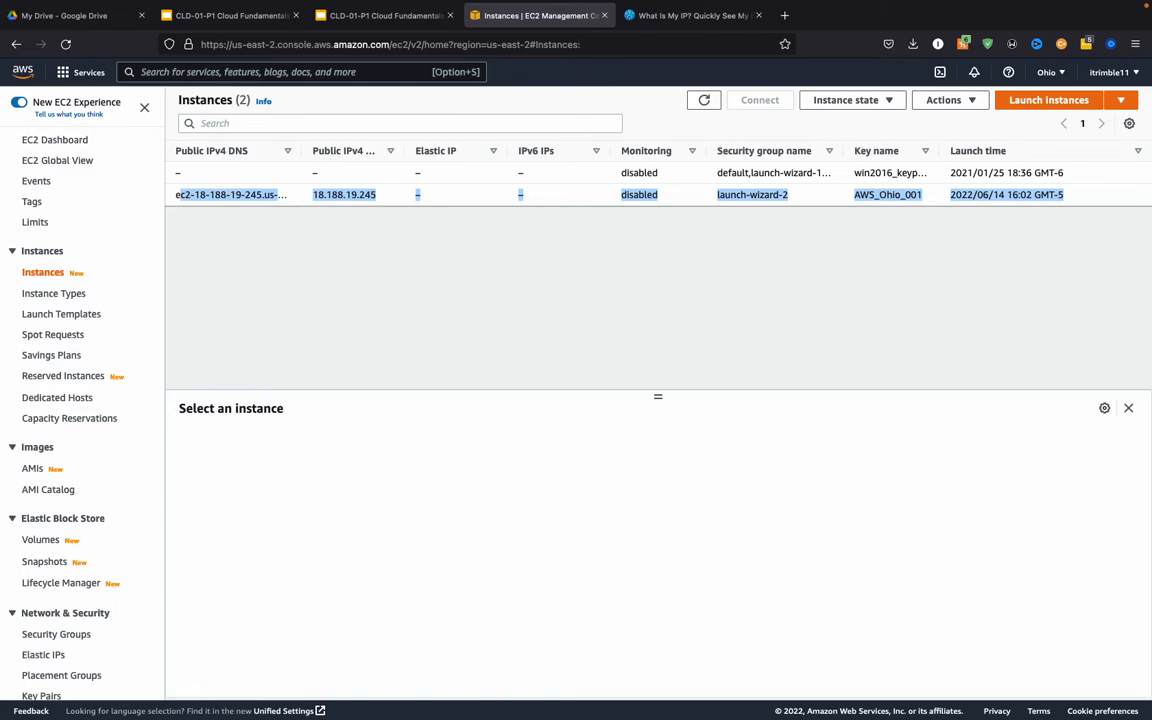
pyautogui.click(401, 204)
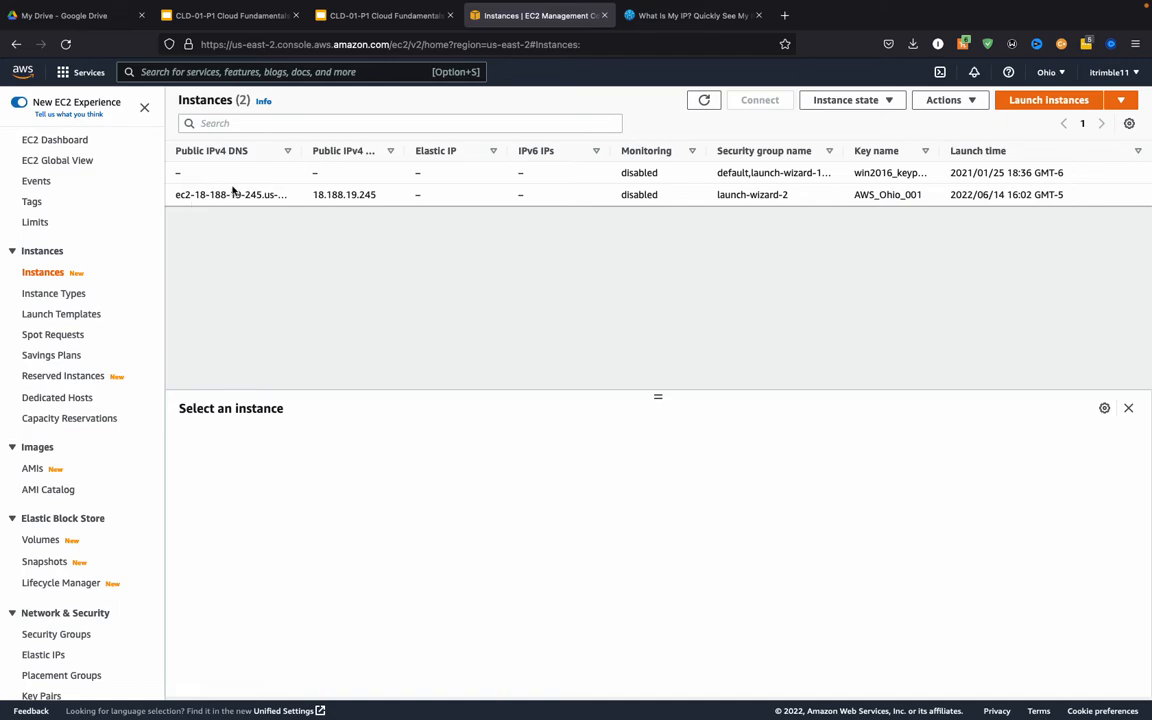
# Step: Collapse the details panel and bring up the new instance's context menu
pyautogui.moveTo(231, 195); pyautogui.dragTo(113, 195)
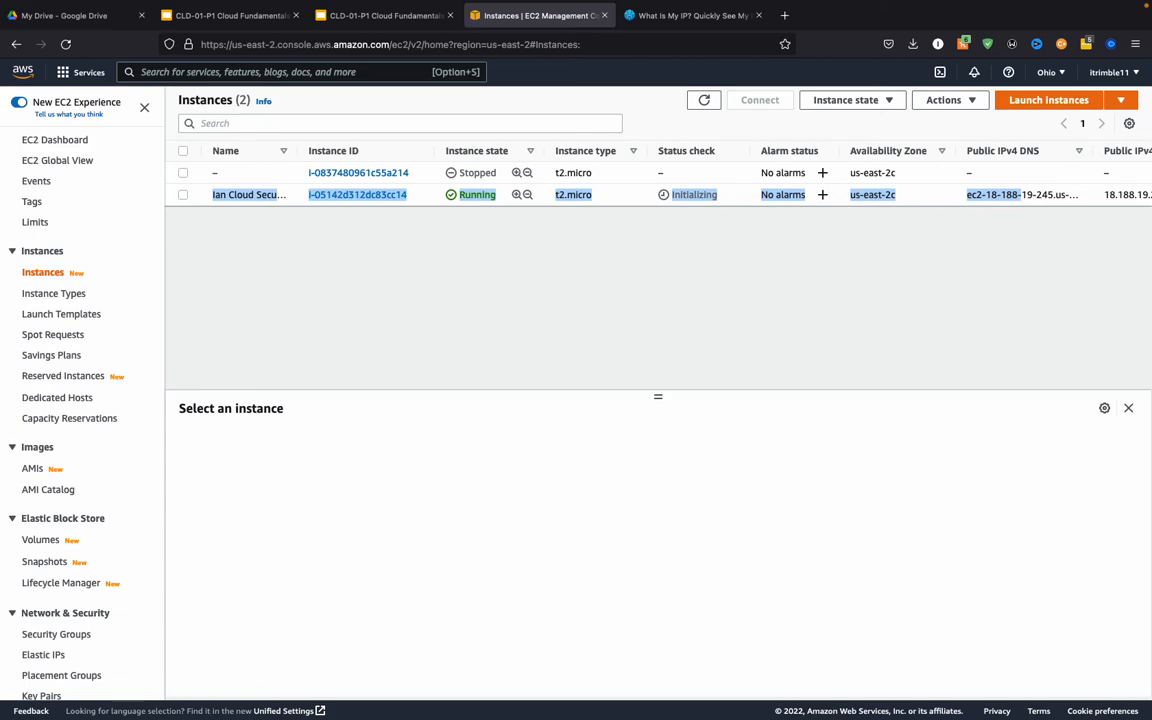
pyautogui.click(1129, 409)
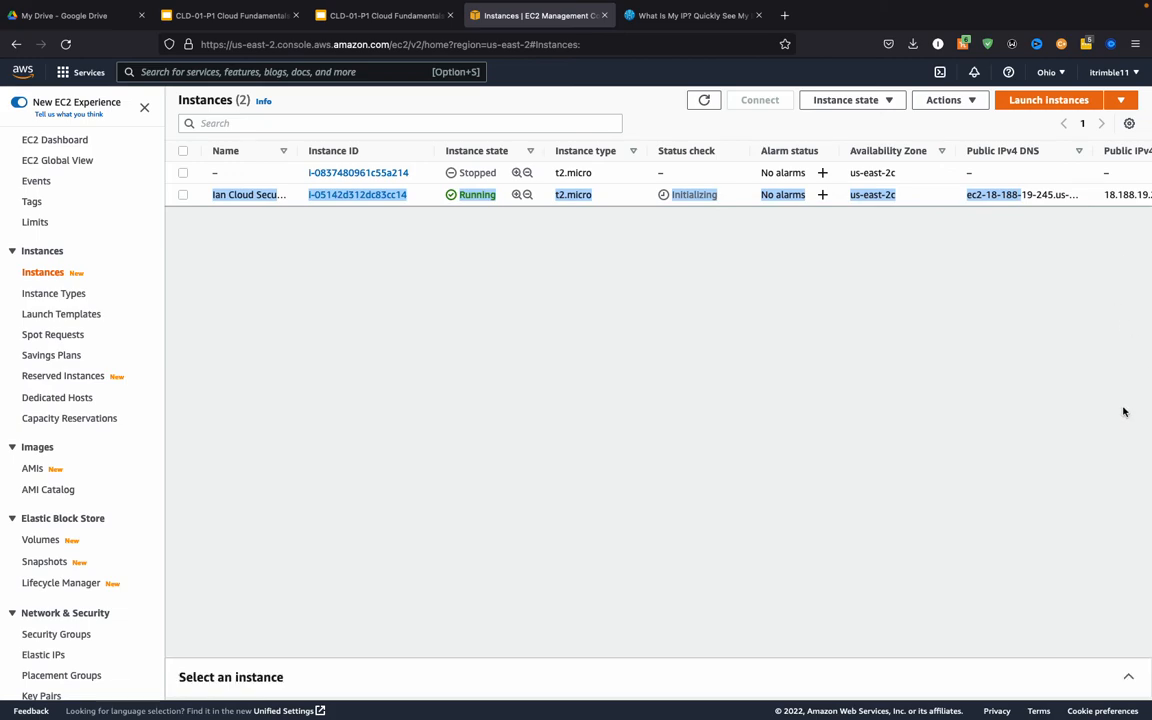
pyautogui.click(624, 288)
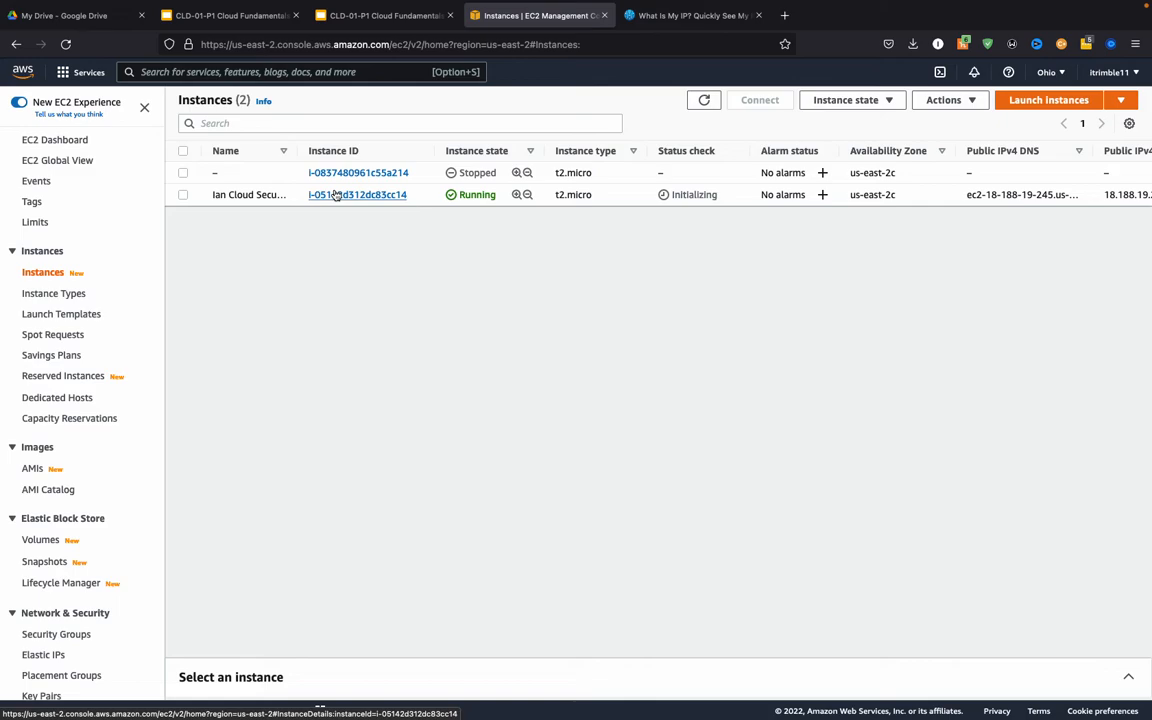
pyautogui.hscroll(1, 336, 194)
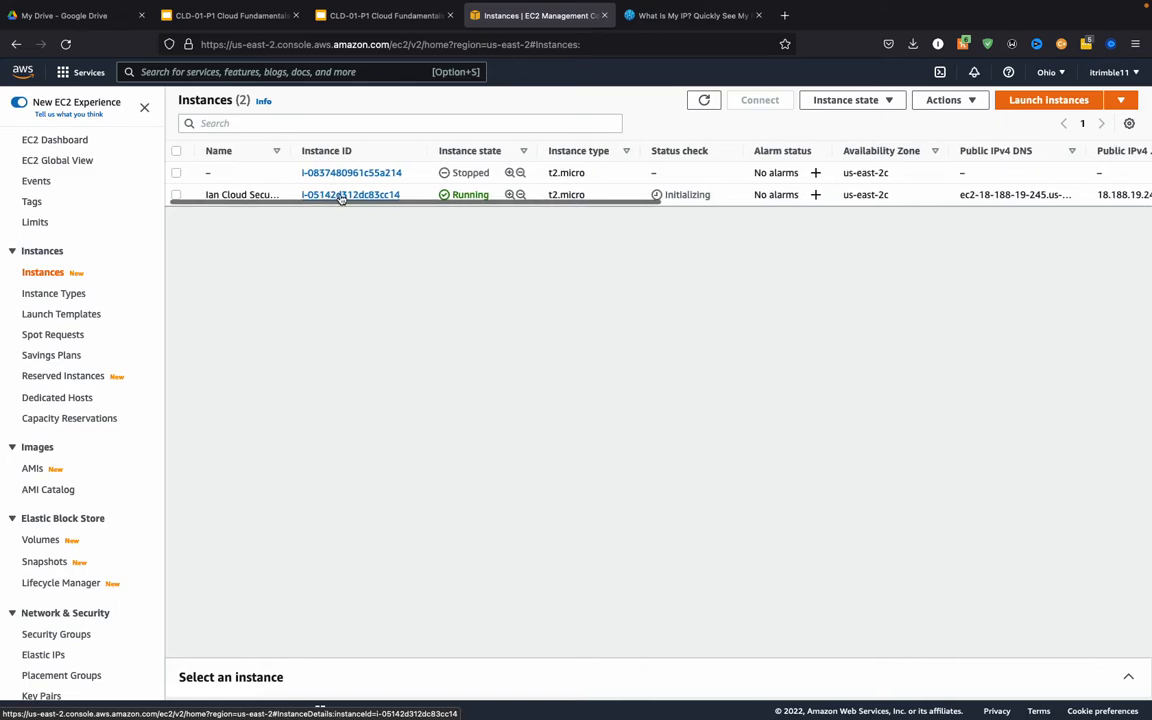
pyautogui.rightClick(330, 195)
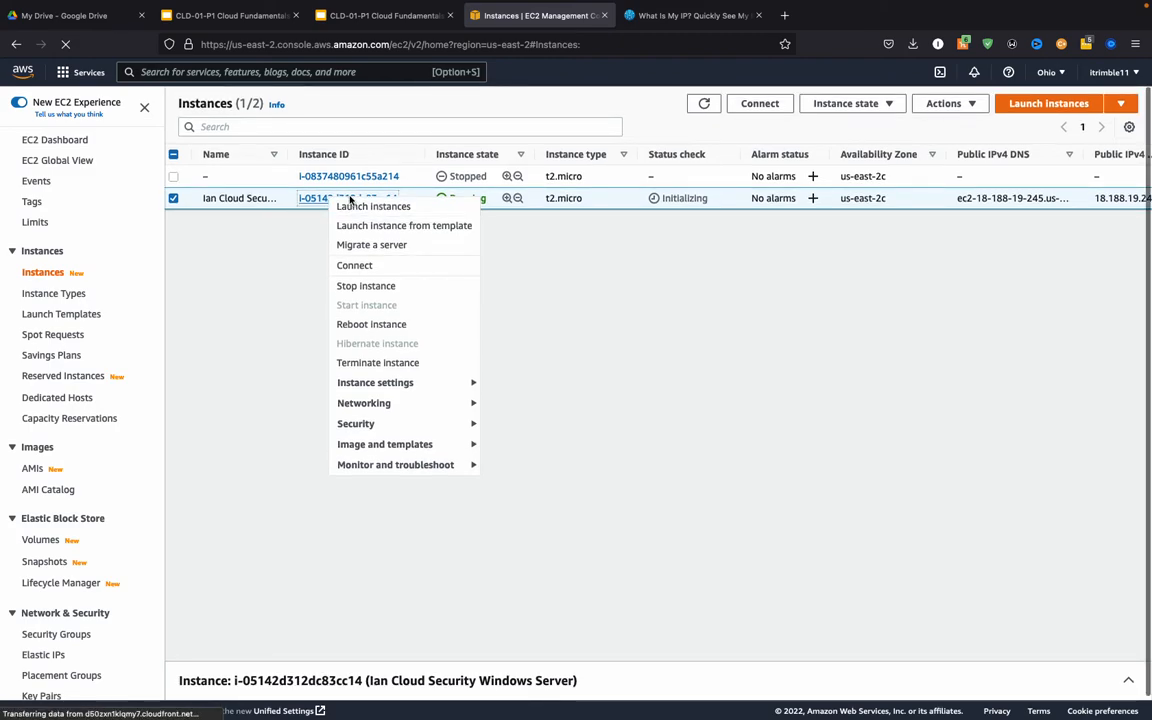
# Step: Download the instance's remote desktop .rdp file from the Connect page's RDP client tab
pyautogui.click(364, 268)
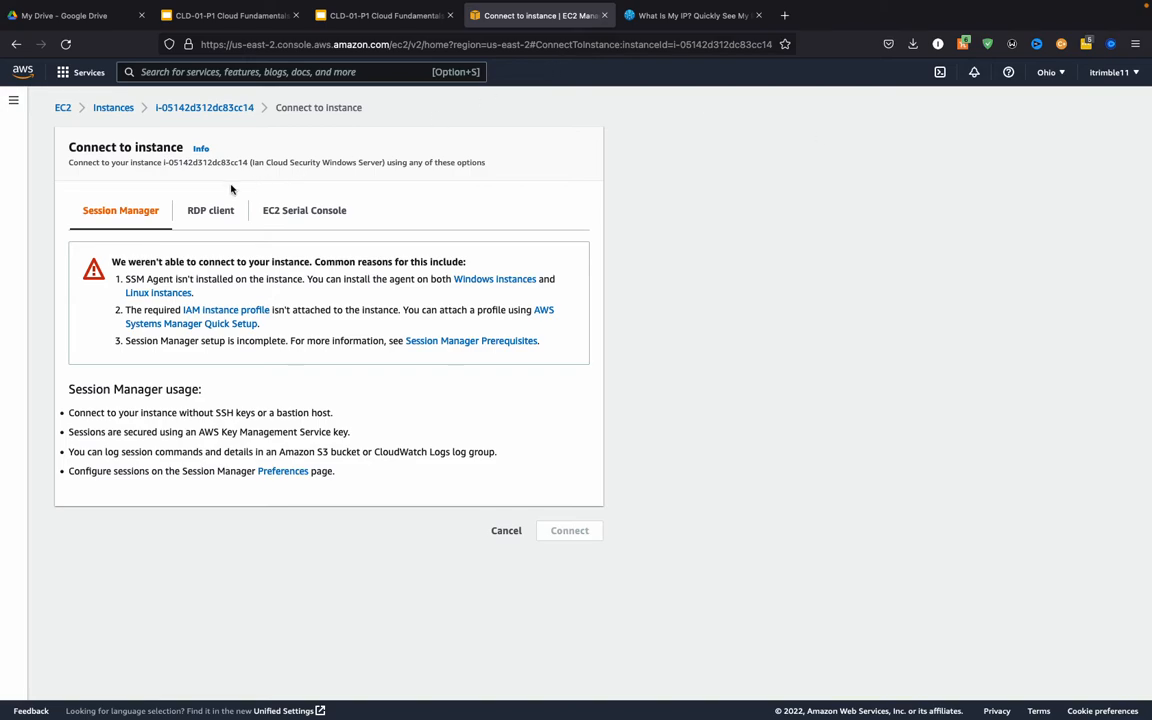
pyautogui.click(209, 213)
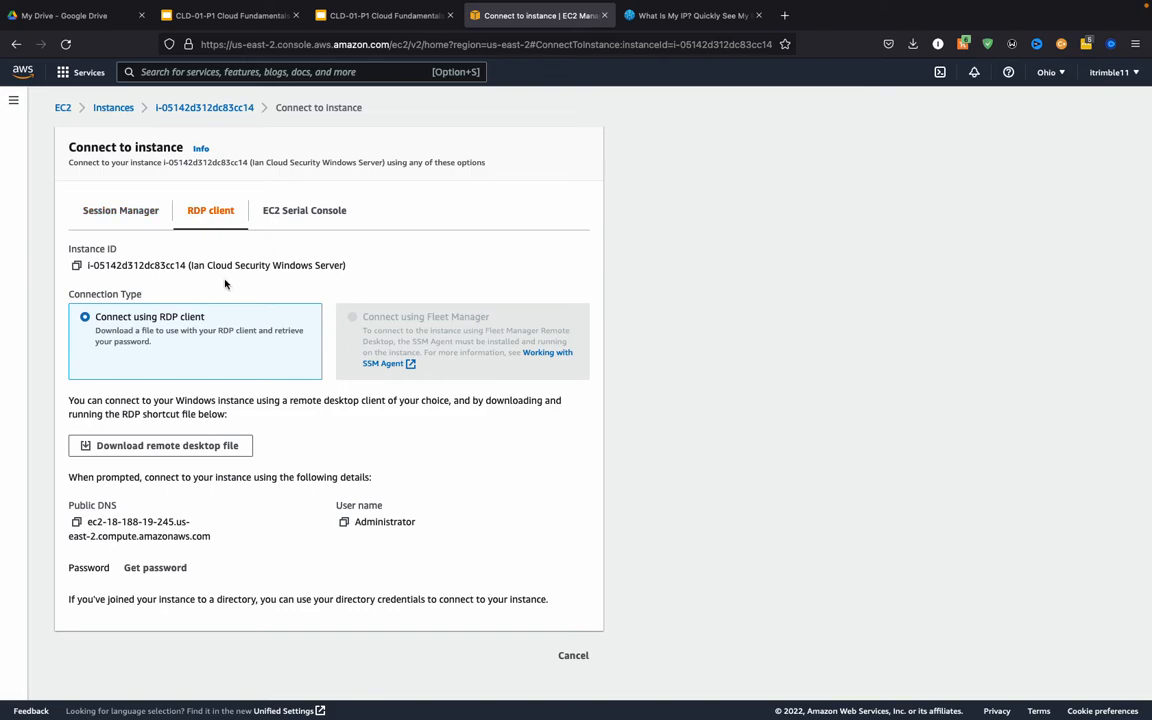
pyautogui.moveTo(209, 265); pyautogui.dragTo(341, 275)
pyautogui.click(341, 275)
pyautogui.scroll(-1, 196, 342)
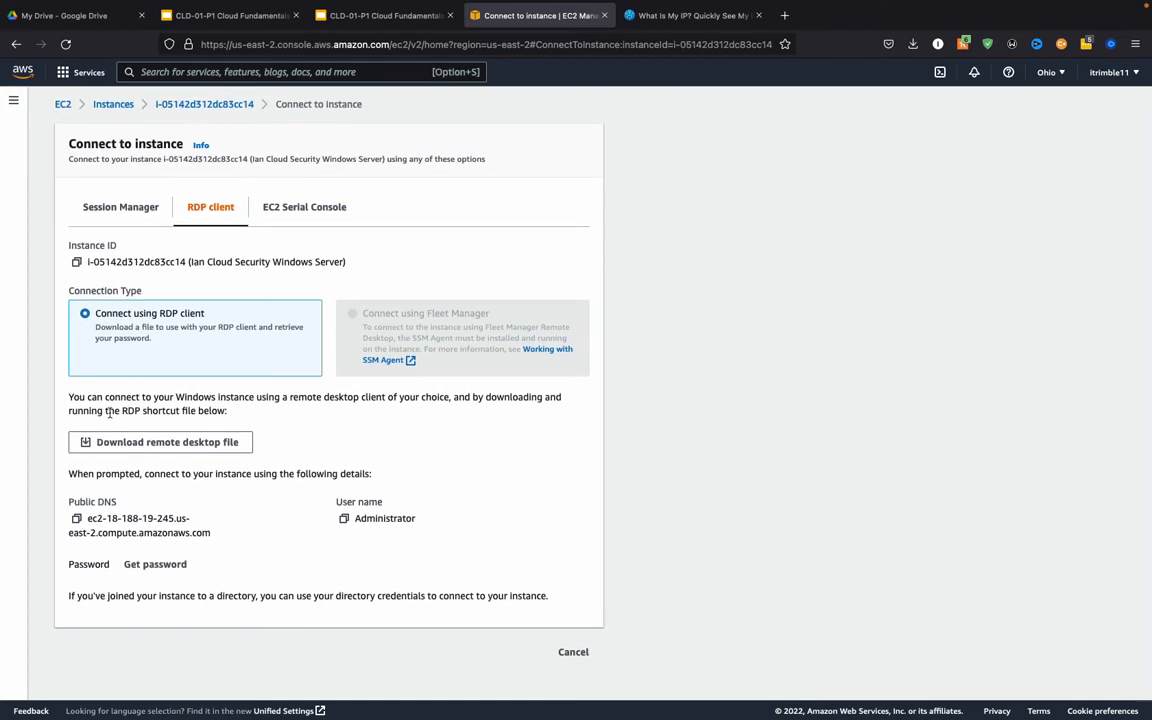
pyautogui.click(175, 443)
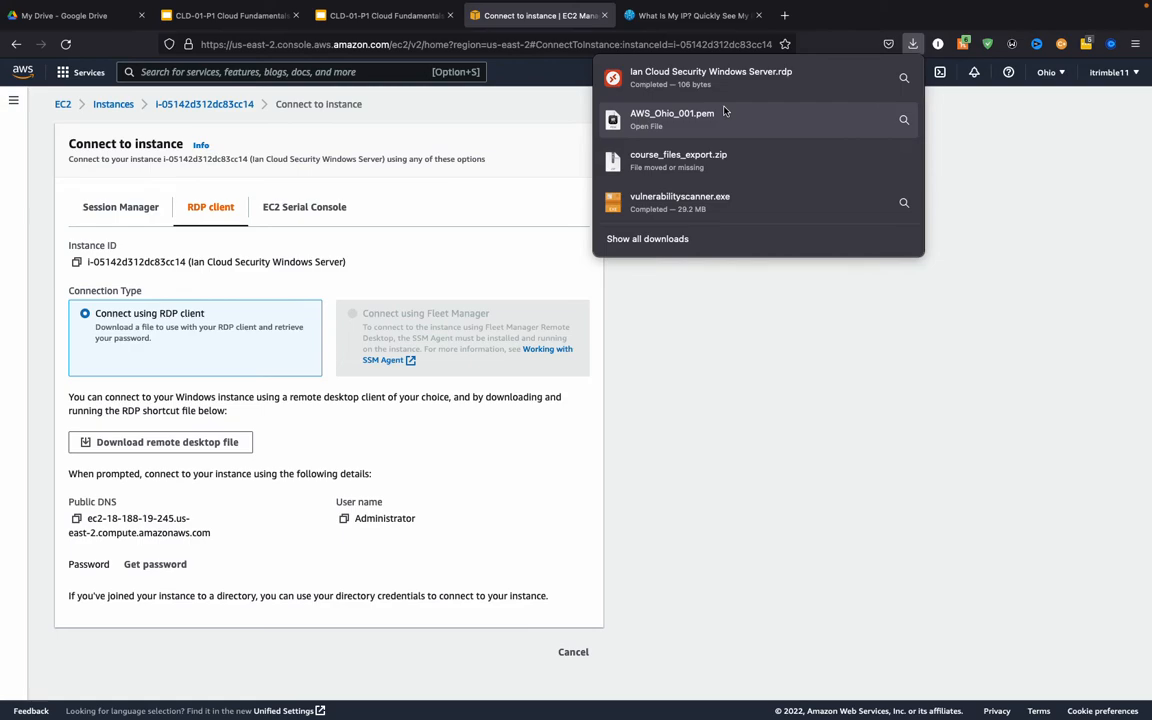
# Step: Open Get password to retrieve the instance's Windows administrator password
pyautogui.click(155, 565)
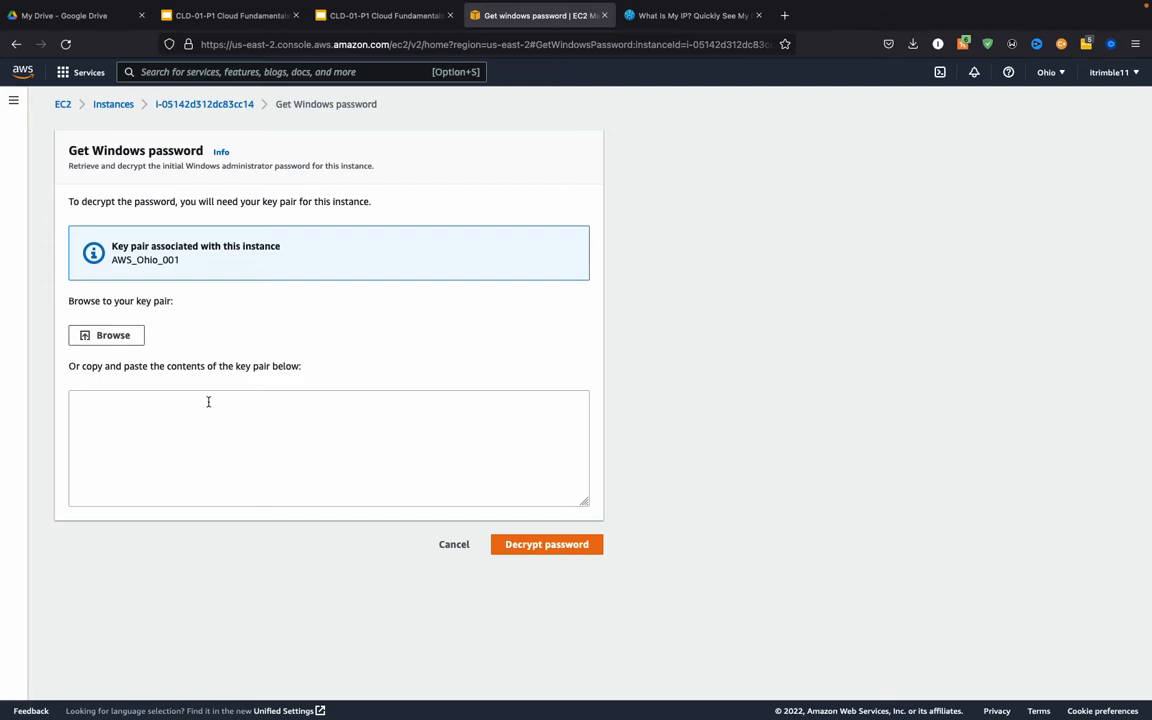
# Step: Load the AWS_Ohio_001.pem key from Downloads, decrypt the administrator password, and copy it
pyautogui.click(103, 340)
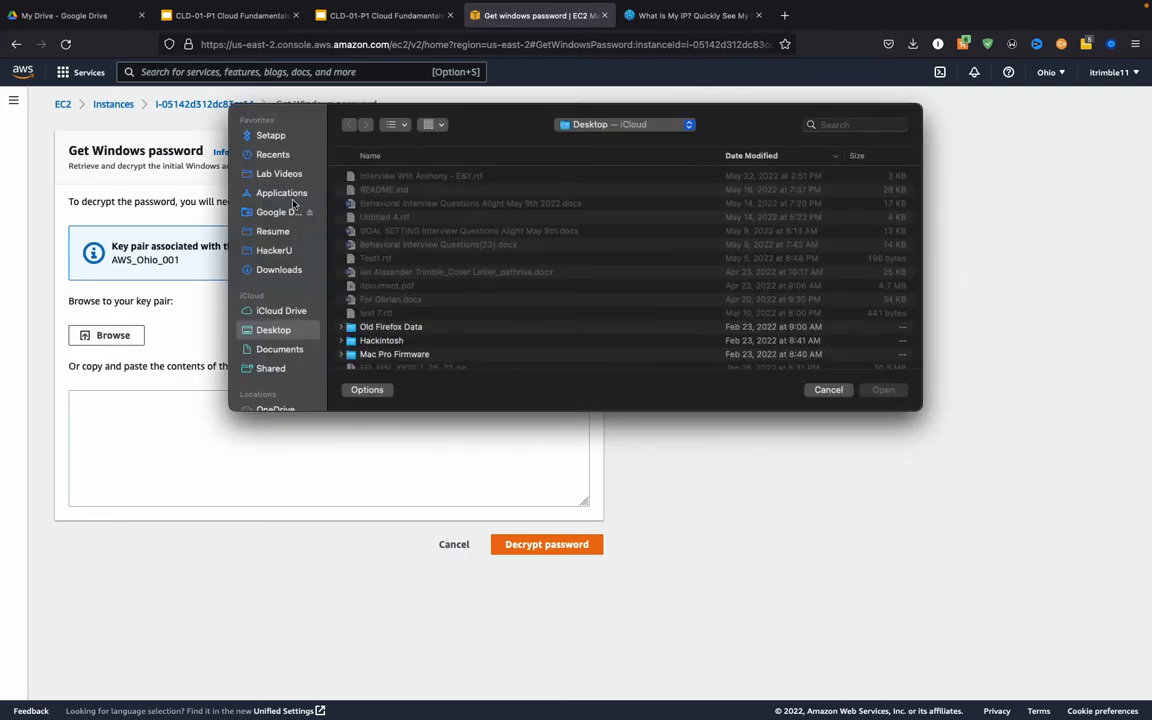
pyautogui.click(262, 271)
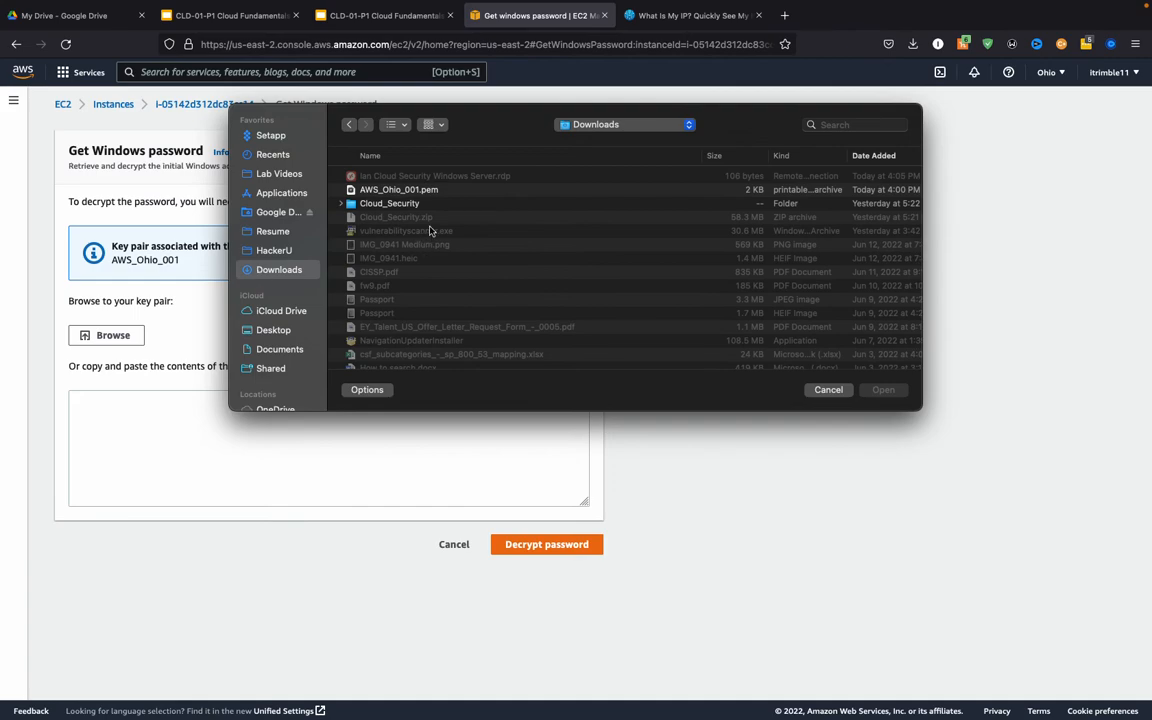
pyautogui.click(370, 189)
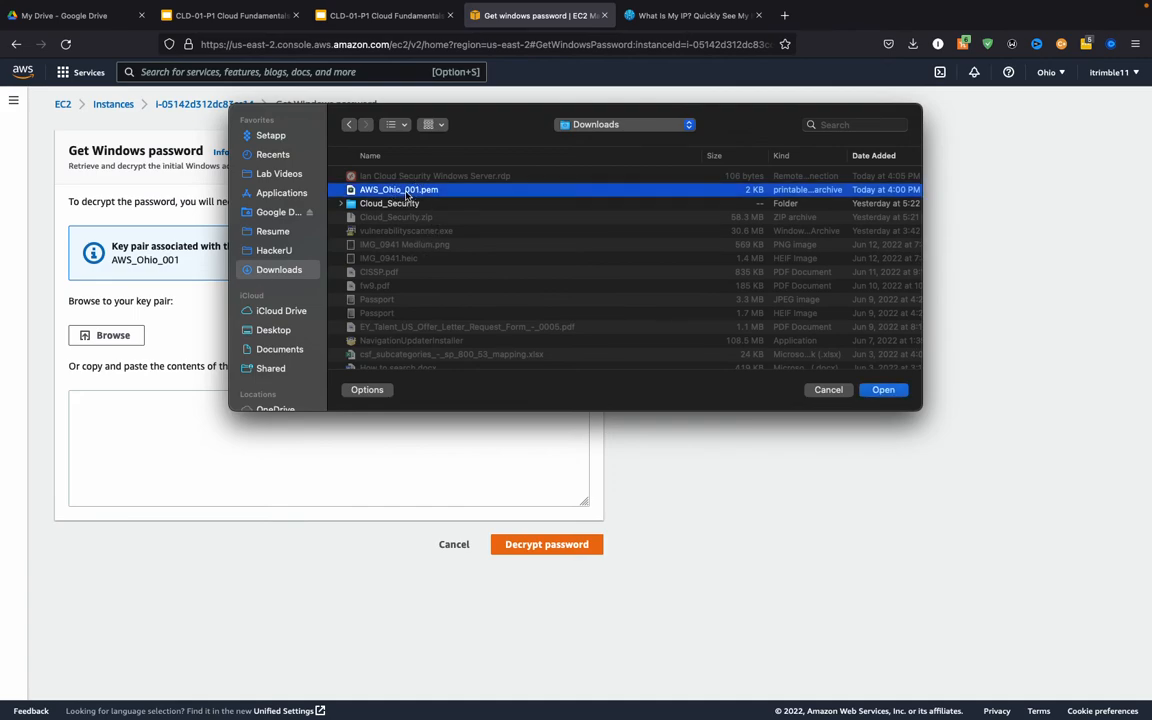
pyautogui.click(883, 389)
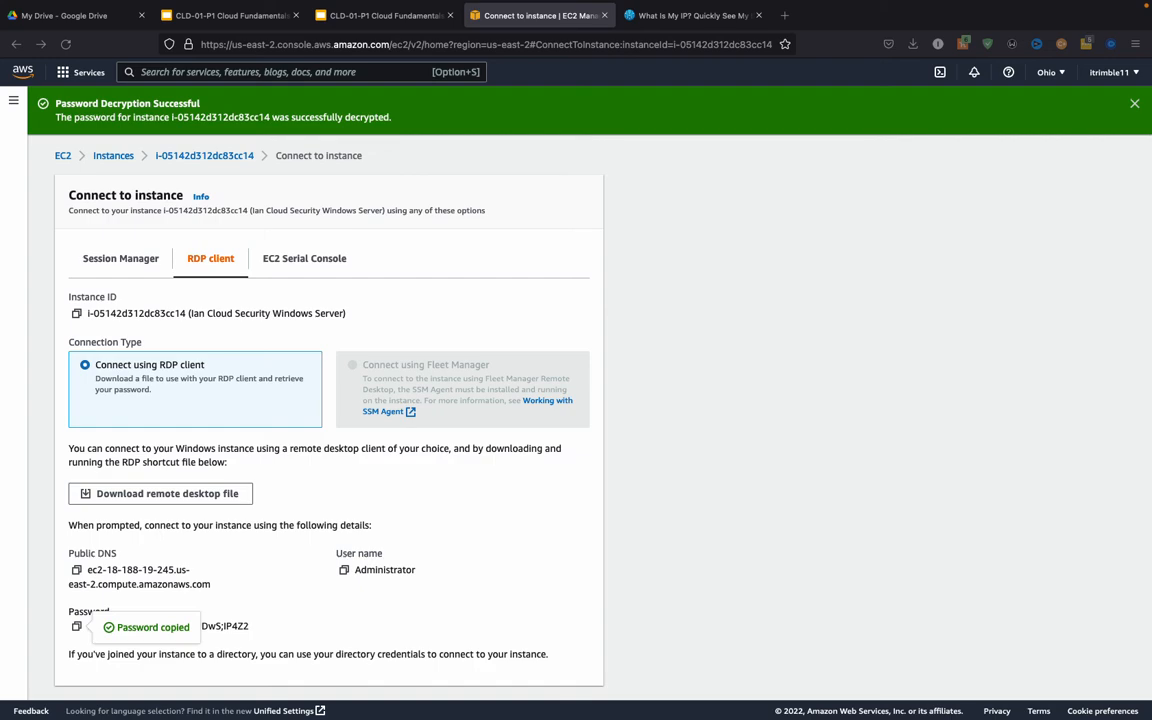
pyautogui.moveTo(529, 276); pyautogui.dragTo(1, 434)
pyautogui.hotkey('ctrl', 'Up')
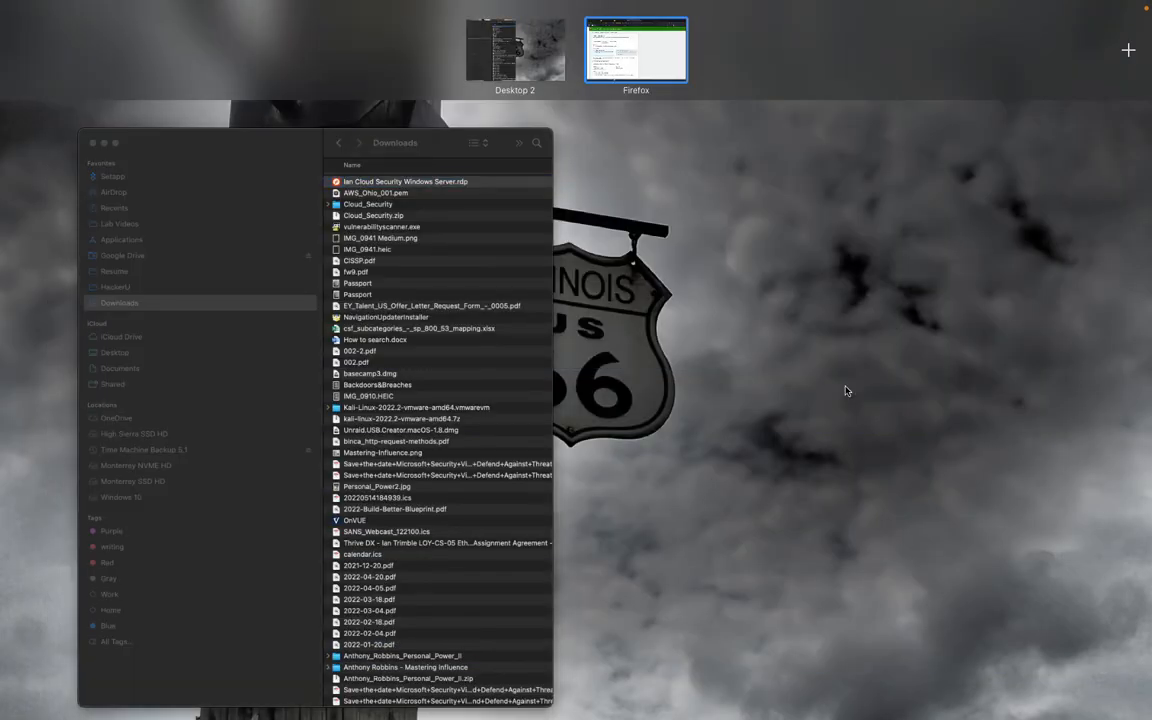
# Step: Open the downloaded .rdp connection file in Microsoft Remote Desktop
pyautogui.click(478, 502)
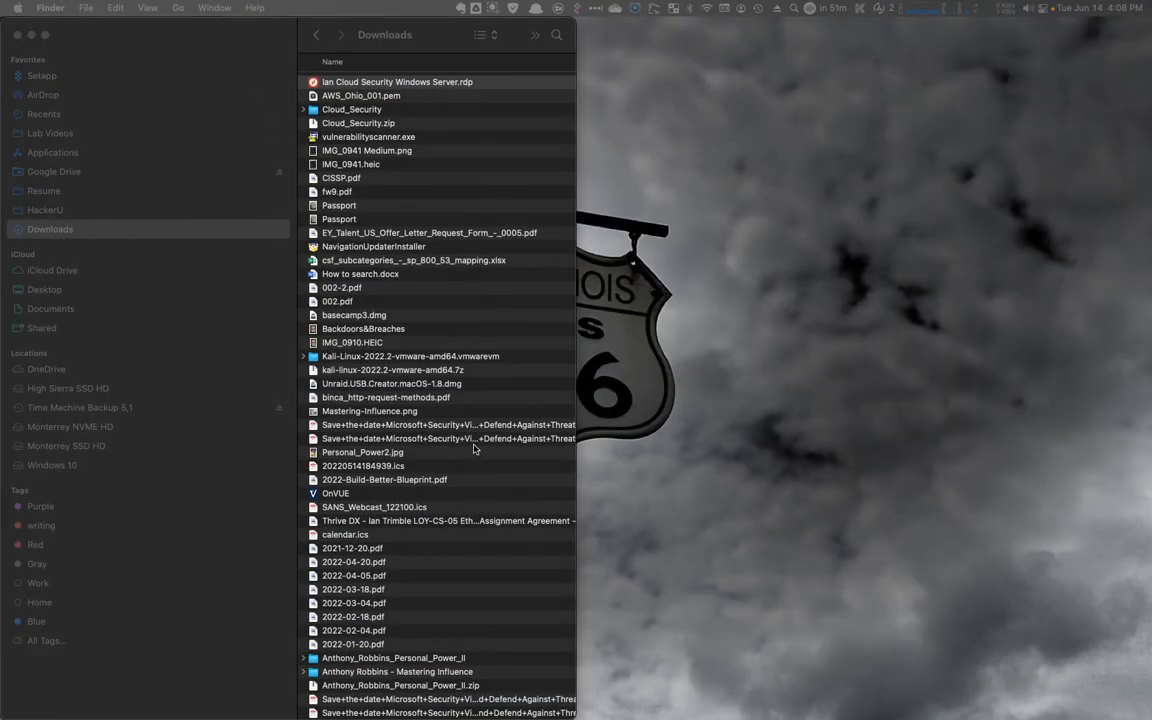
pyautogui.click(406, 87)
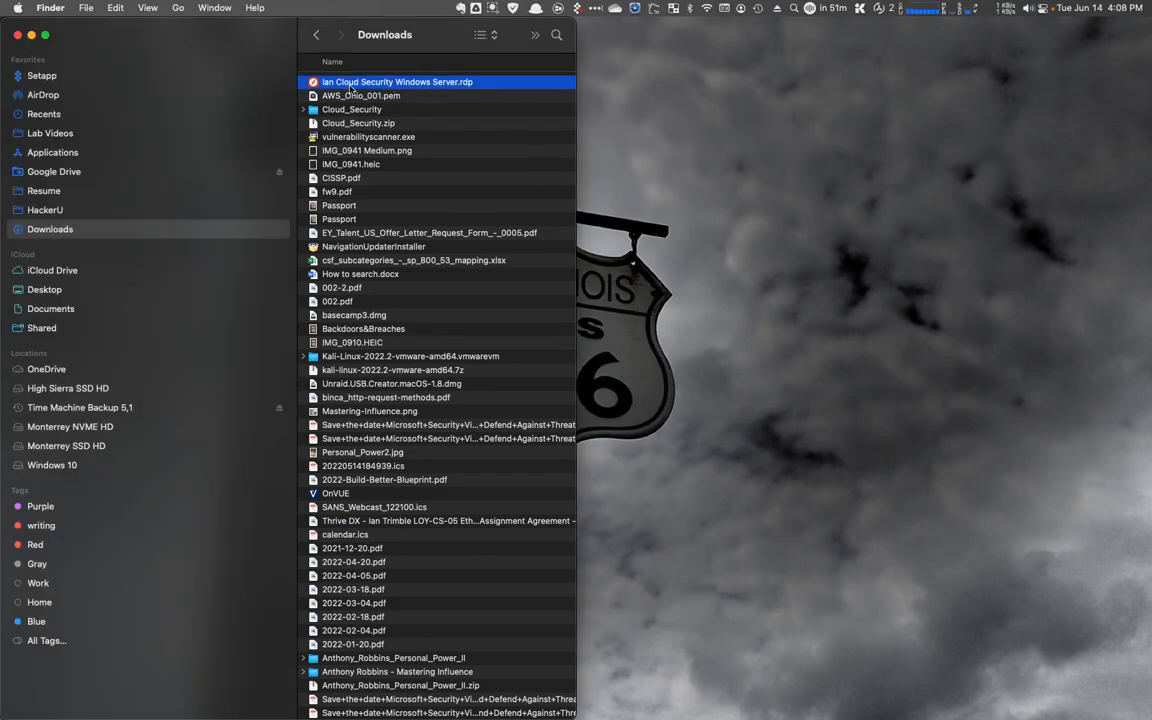
pyautogui.doubleClick(354, 87)
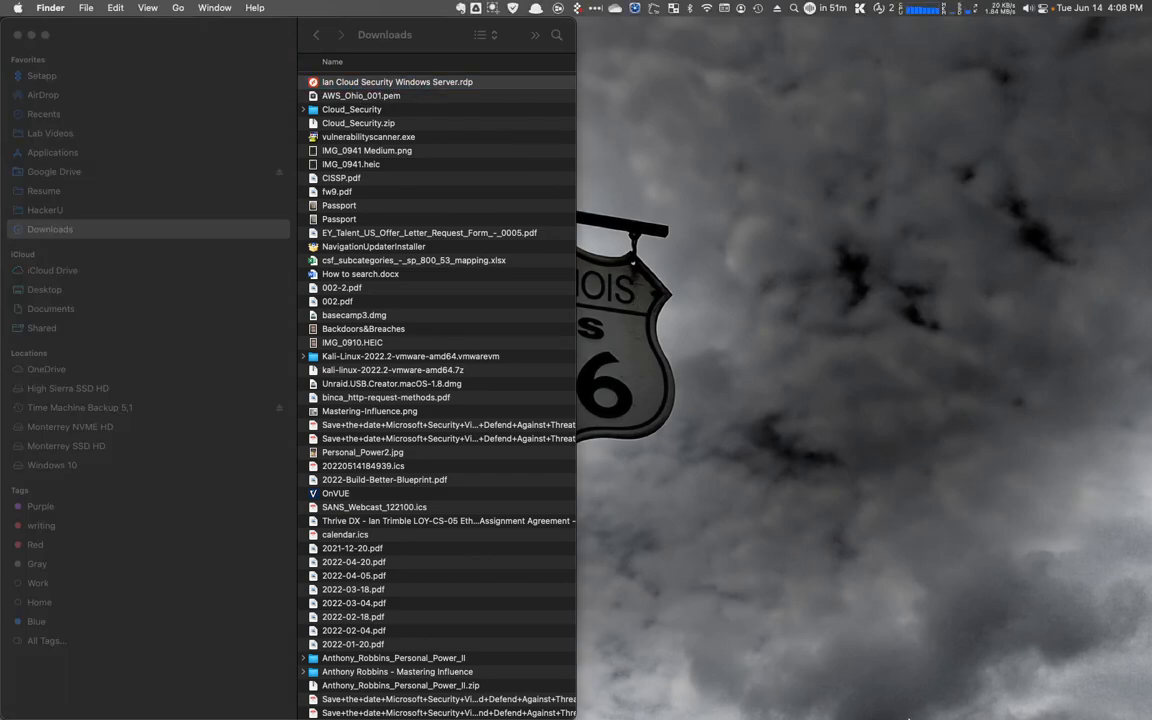
pyautogui.hotkey('ctrl', 'Up')
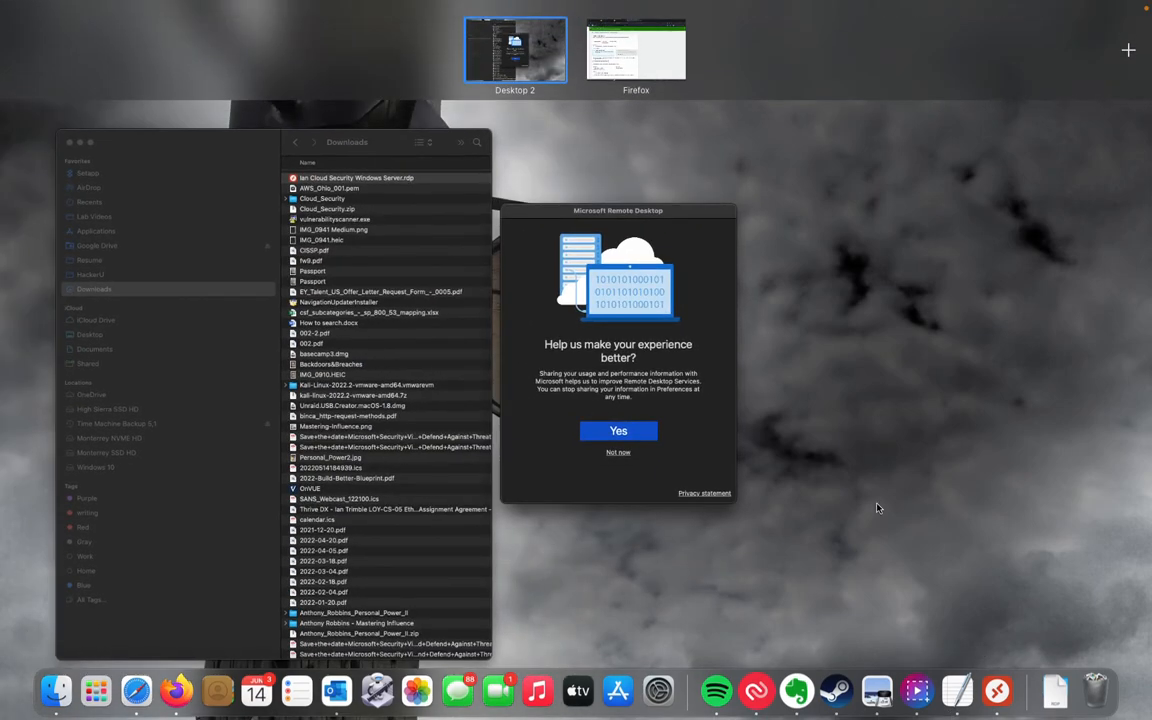
pyautogui.click(559, 387)
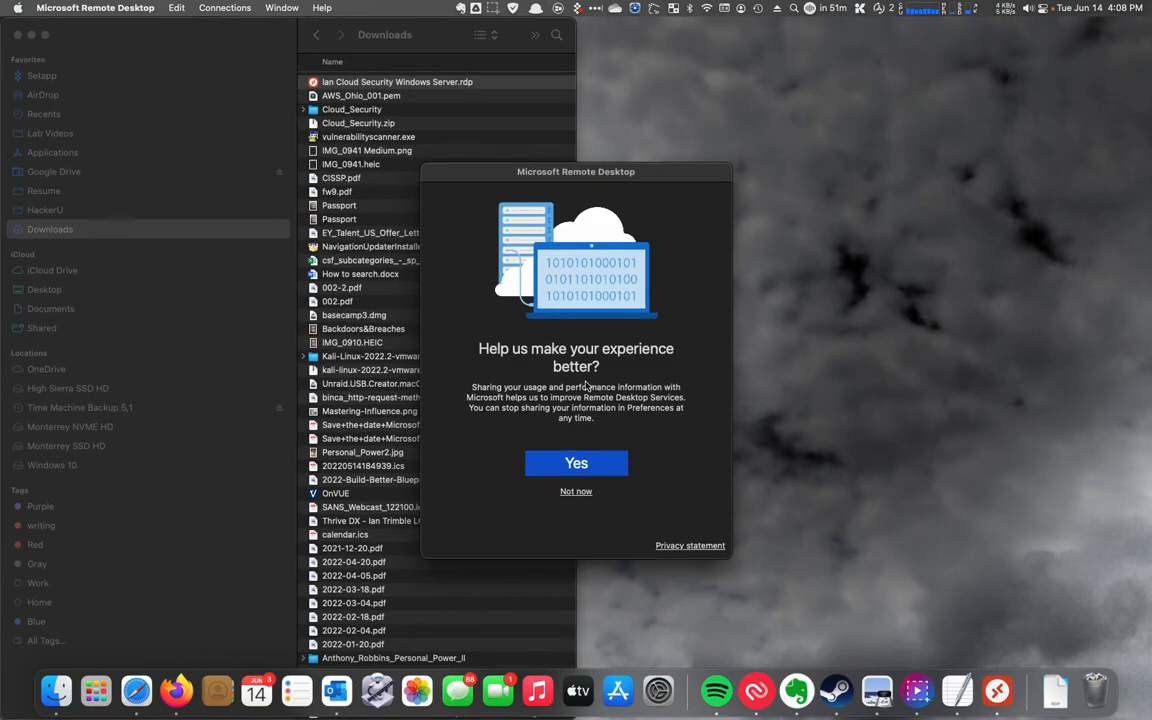
# Step: Decline usage data sharing, continue to microphone and camera access, and allow camera use
pyautogui.click(576, 492)
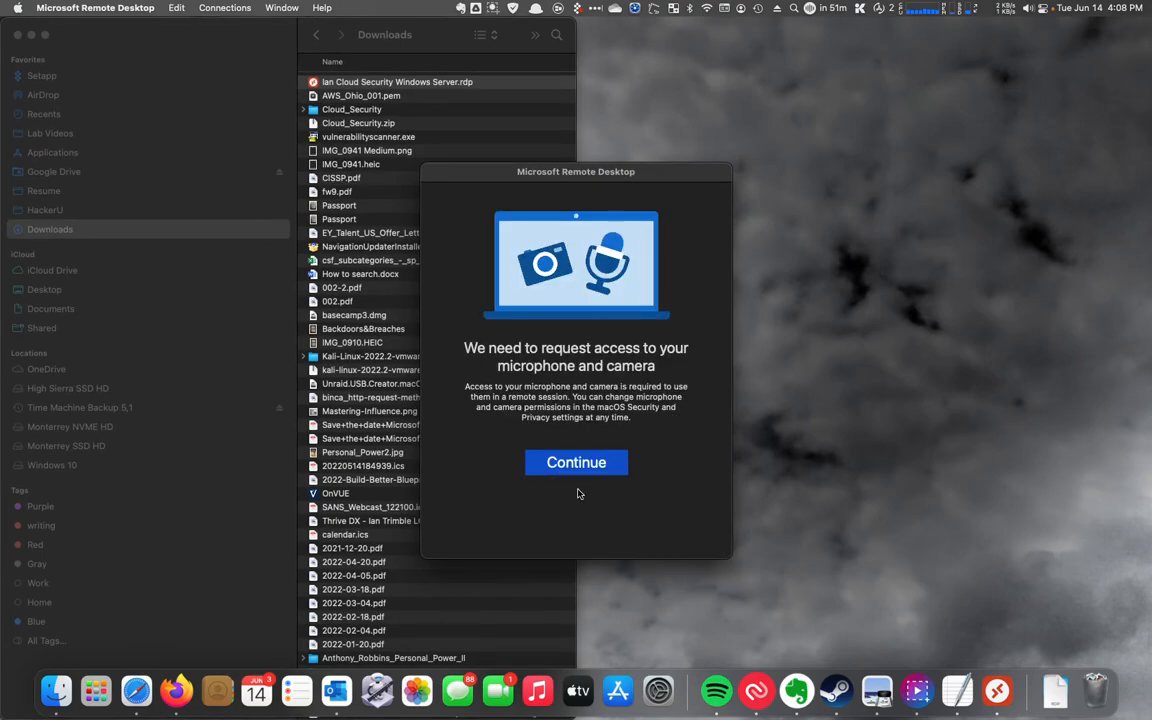
pyautogui.click(575, 468)
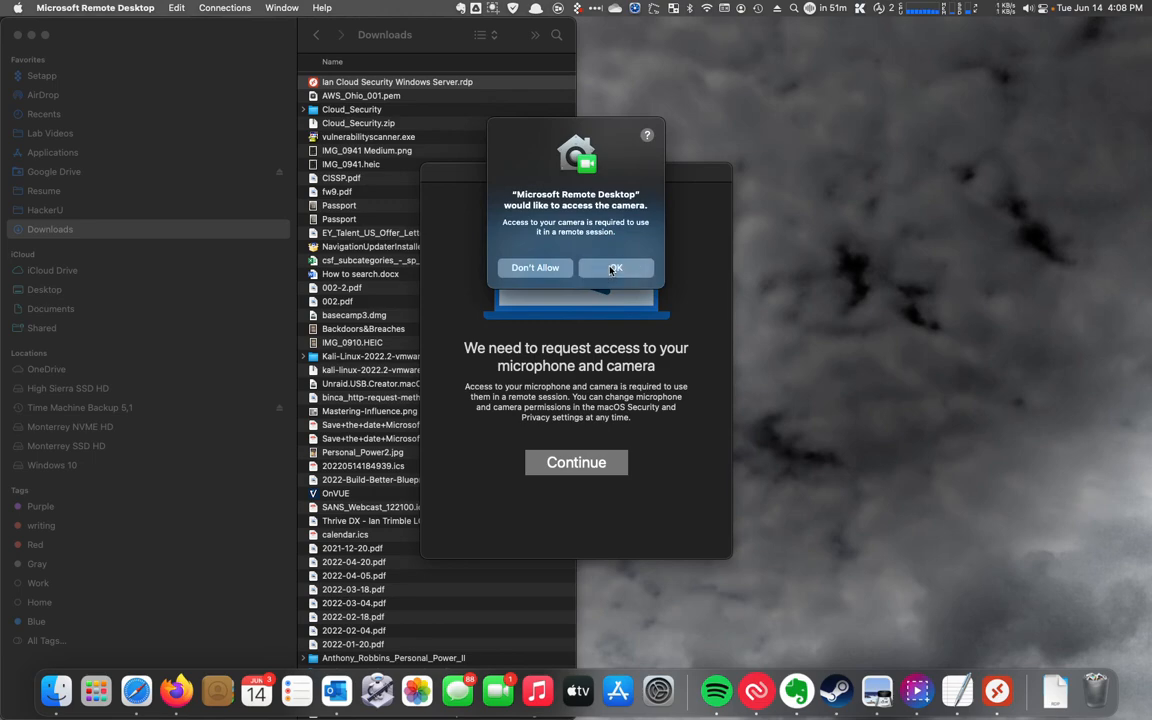
pyautogui.click(31, 34)
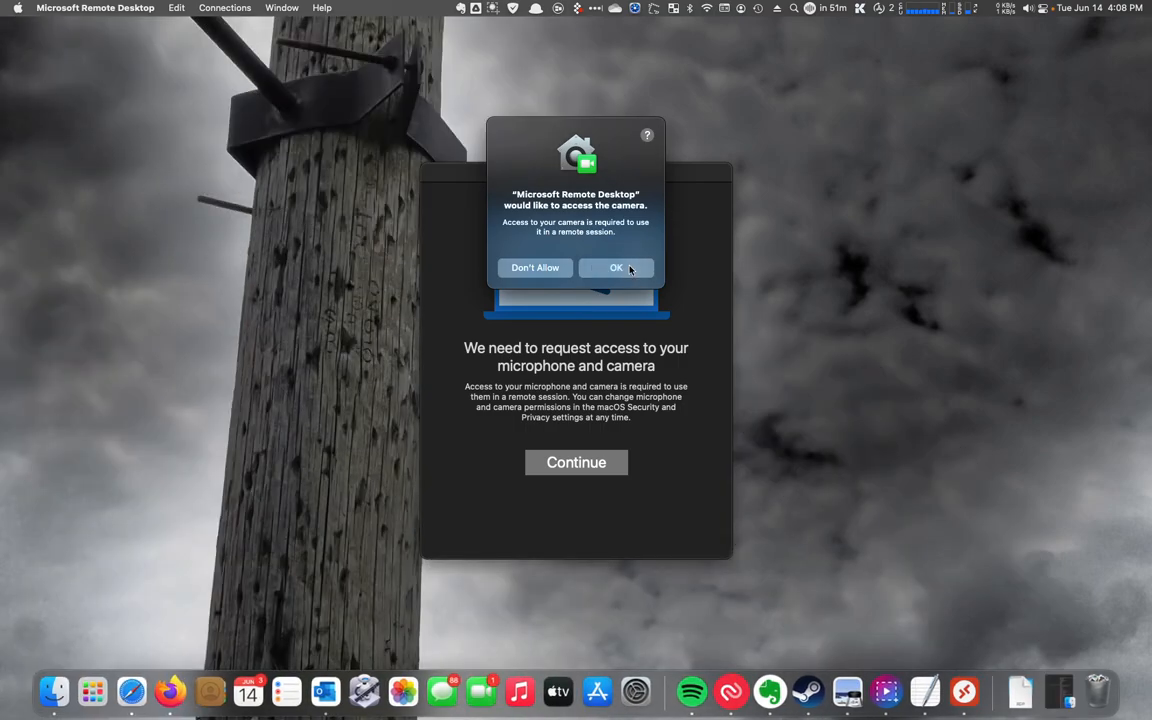
pyautogui.click(630, 268)
pyautogui.moveTo(608, 142); pyautogui.dragTo(273, 166)
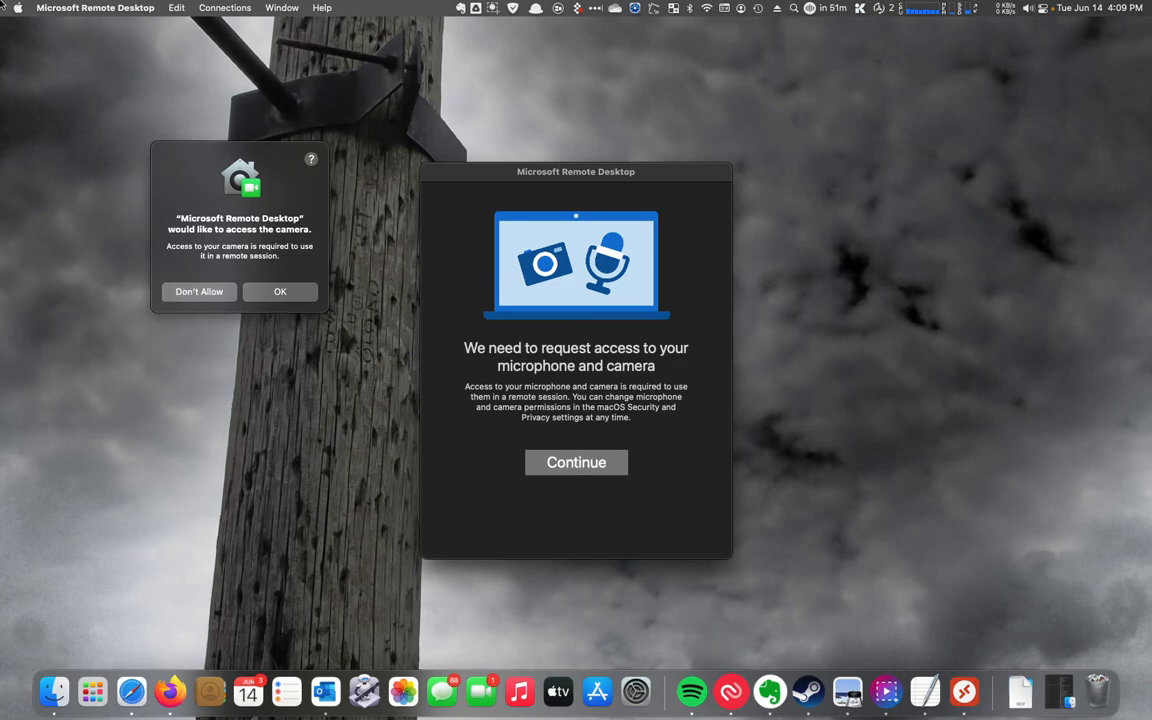
# Step: Quit Microsoft Remote Desktop
pyautogui.click(82, 7)
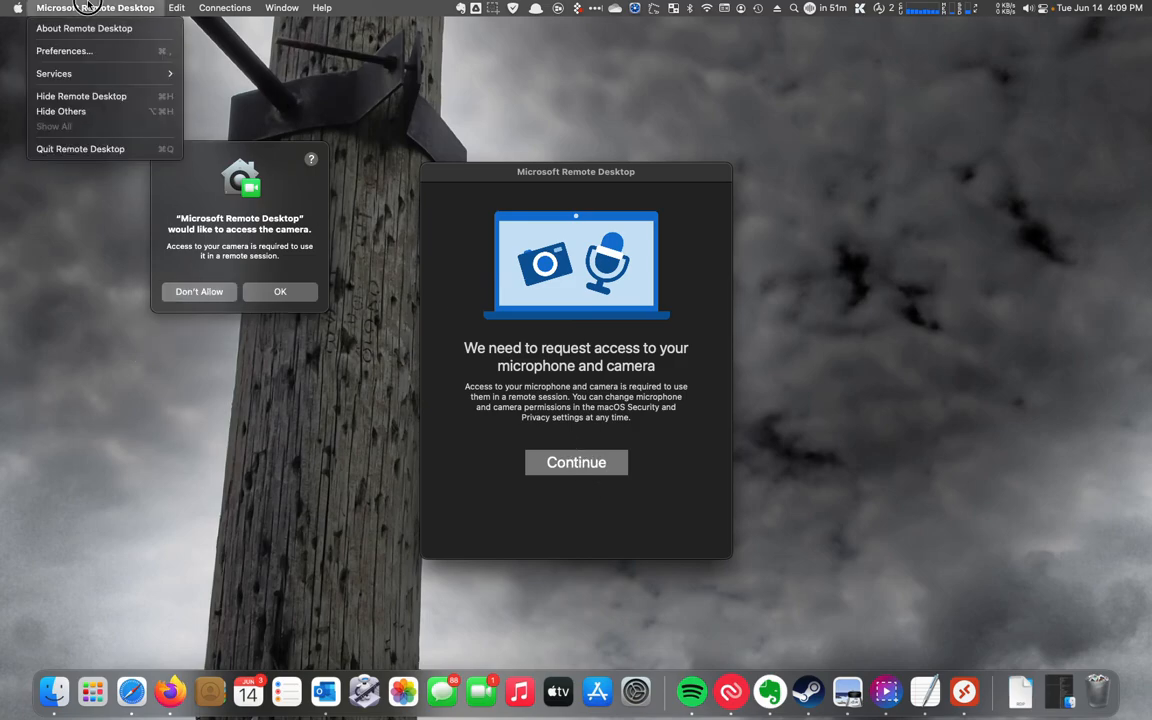
pyautogui.click(107, 150)
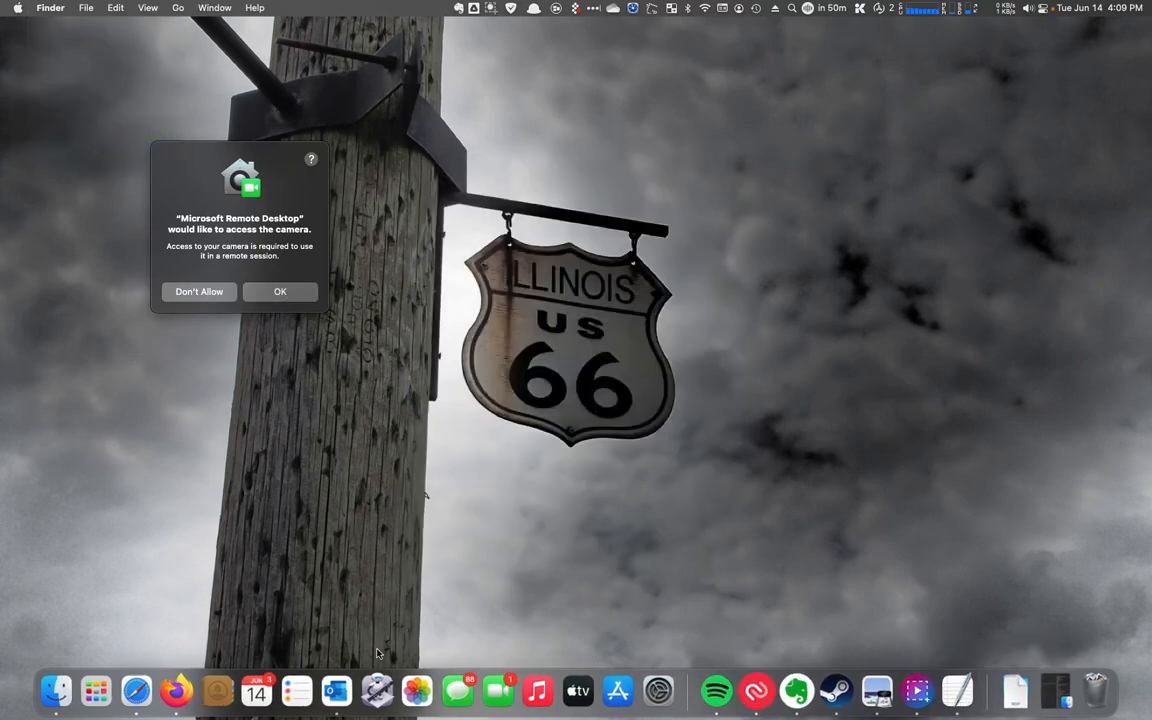
pyautogui.click(283, 300)
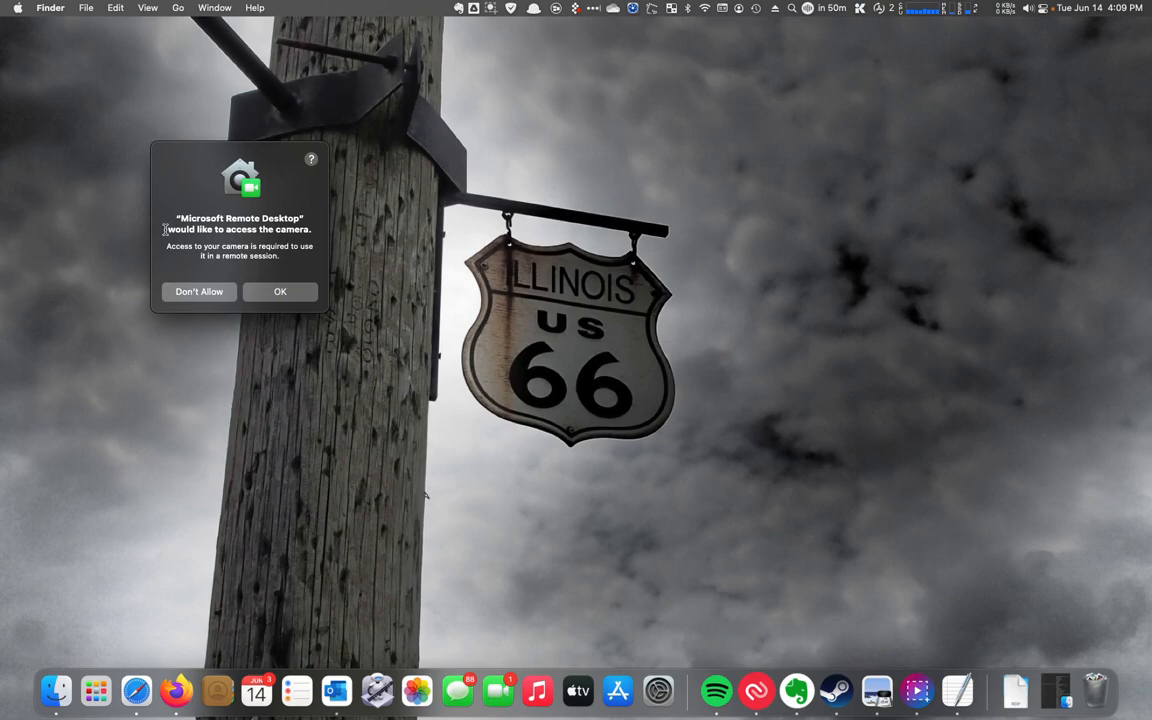
# Step: Relaunch Finder from Force Quit Applications and reopen the Downloads folder
pyautogui.press('super+alt+Escape')
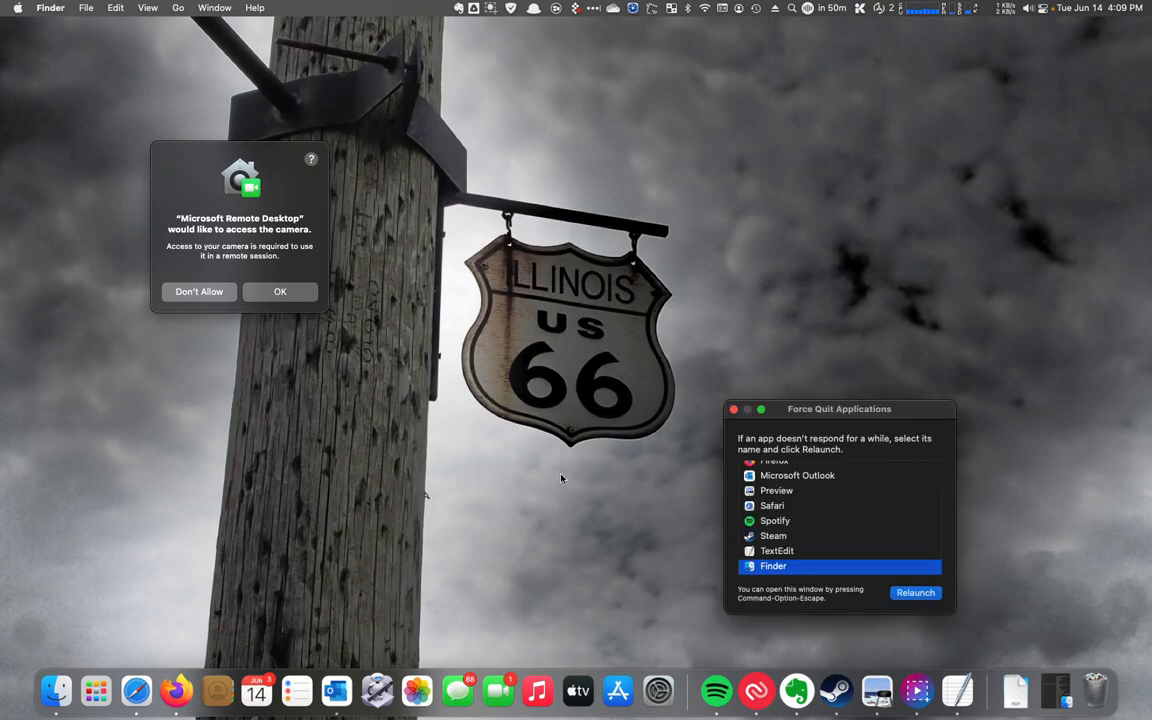
pyautogui.scroll(5, 843, 524)
pyautogui.scroll(-5, 838, 514)
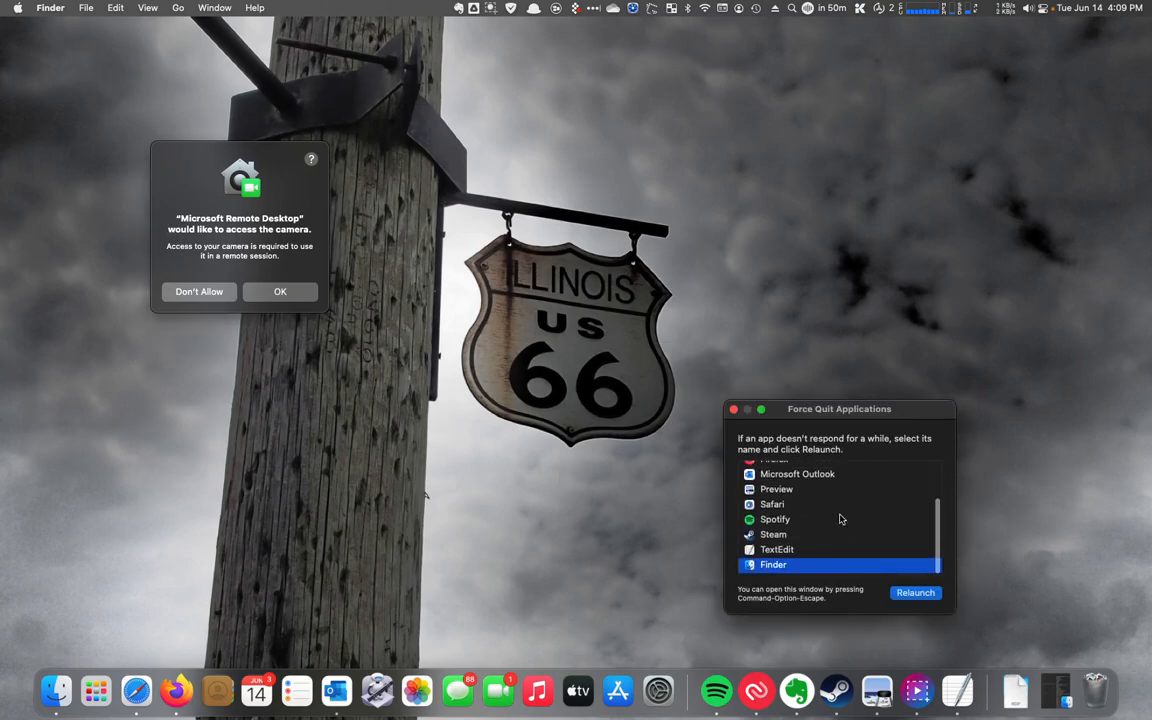
pyautogui.press('Return')
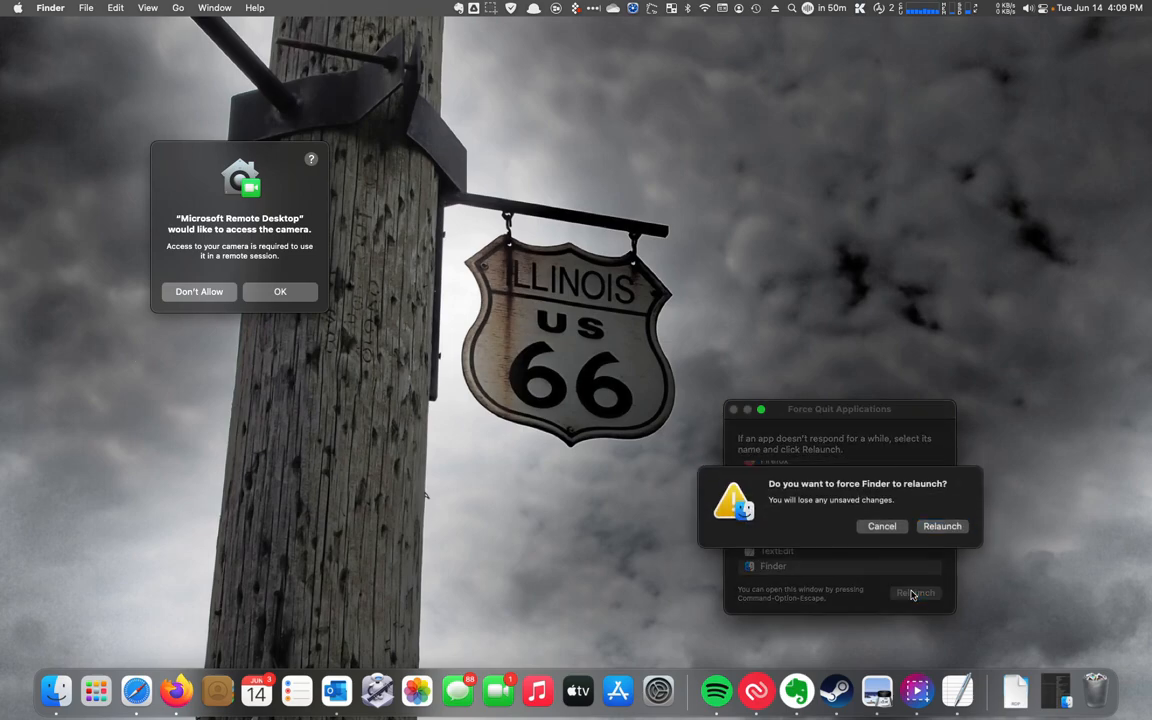
pyautogui.click(940, 527)
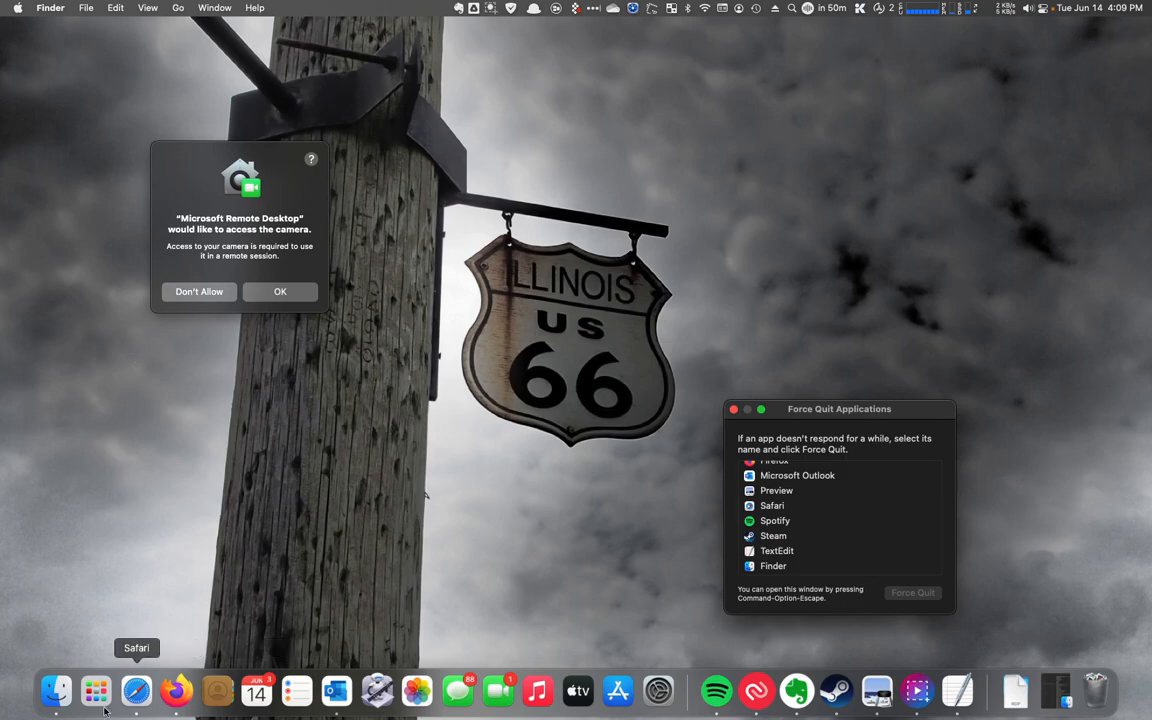
pyautogui.click(56, 690)
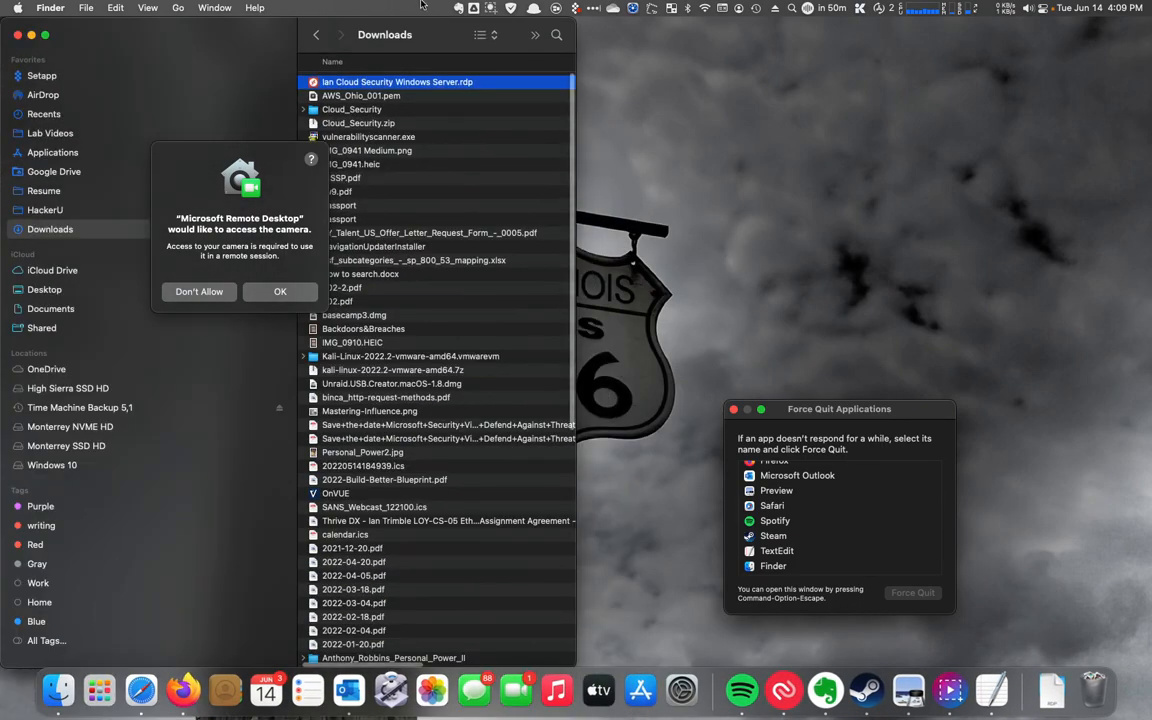
# Step: Reopen the .rdp file in Remote Desktop, decline usage data sharing, and close Force Quit
pyautogui.click(399, 84)
pyautogui.doubleClick(399, 84)
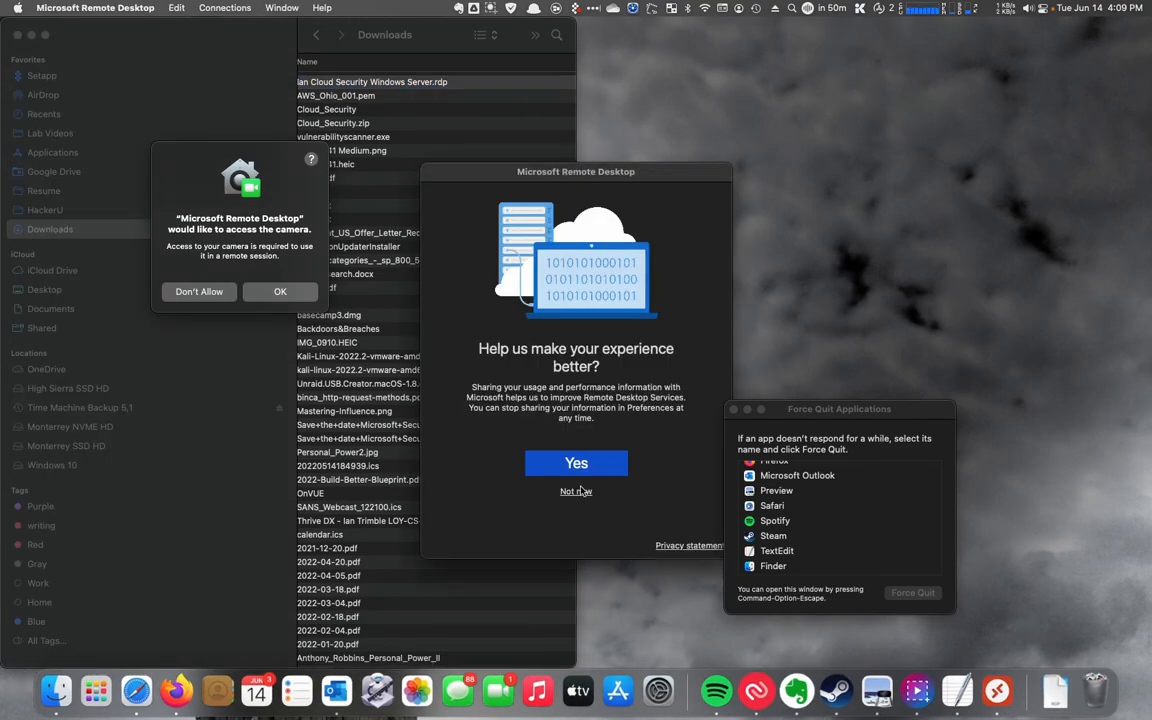
pyautogui.click(576, 492)
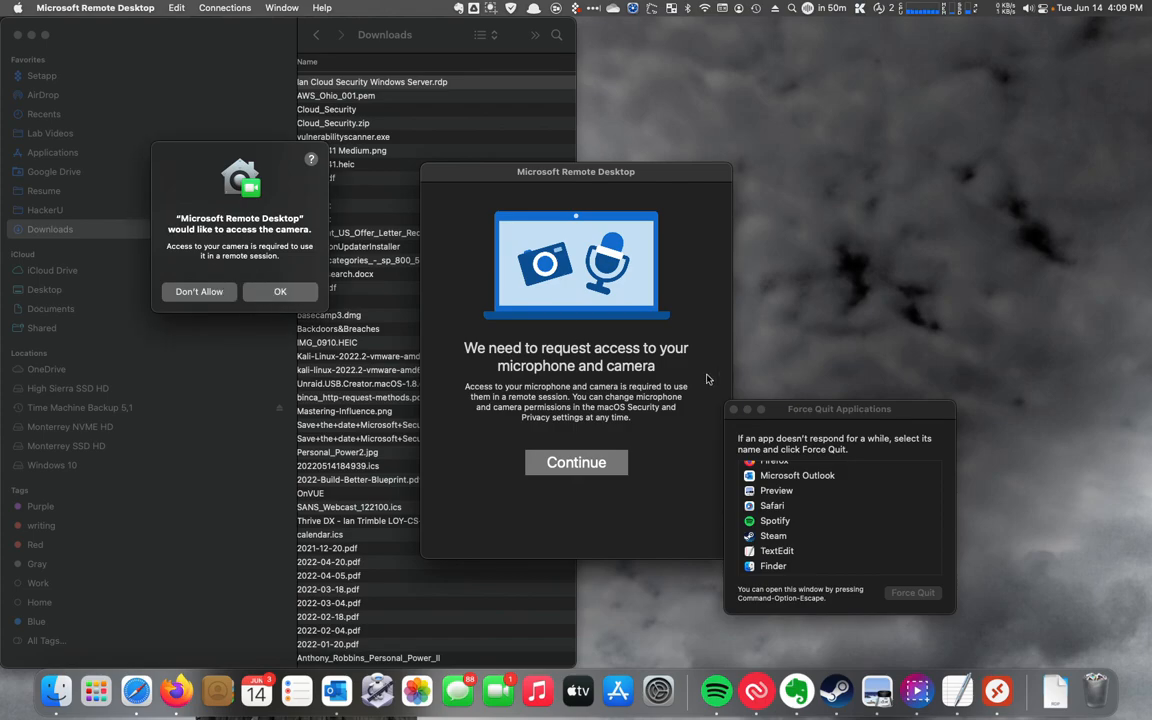
pyautogui.click(734, 410)
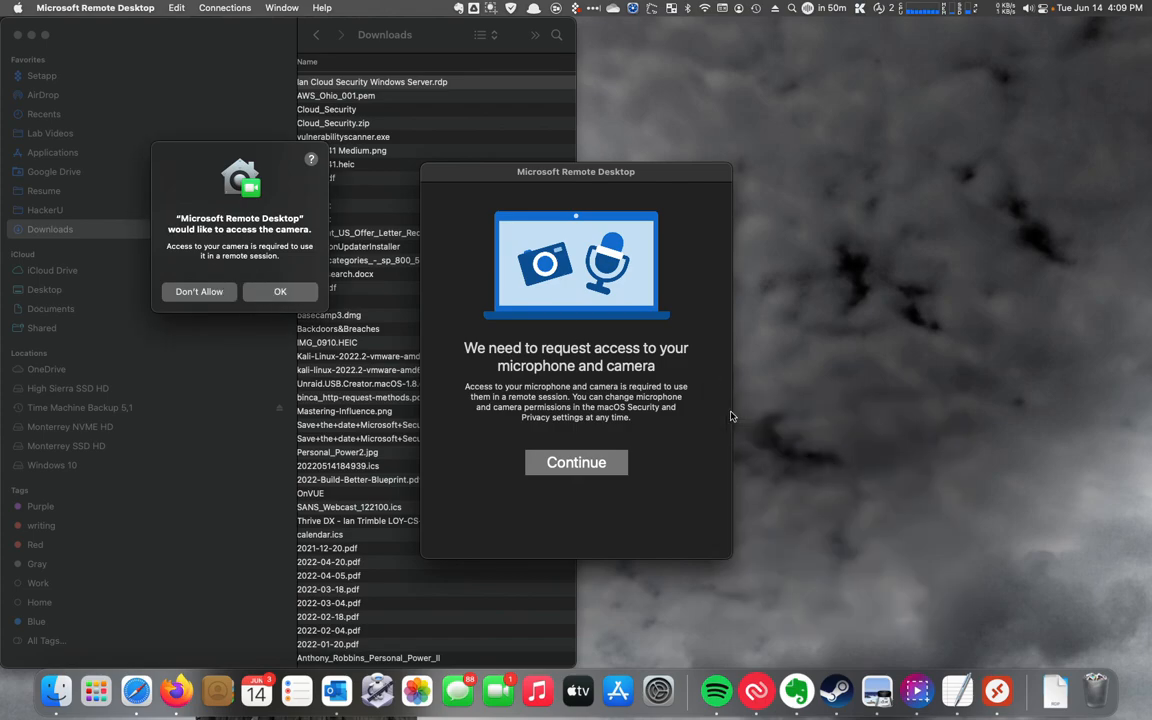
pyautogui.click(491, 9)
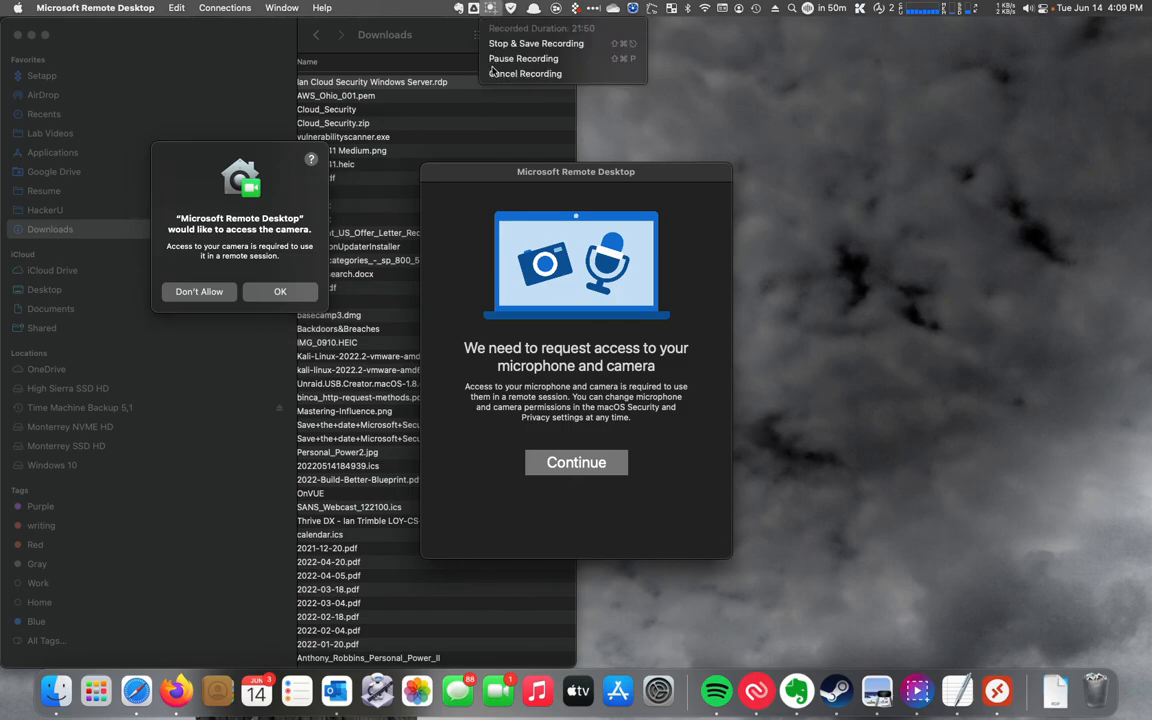